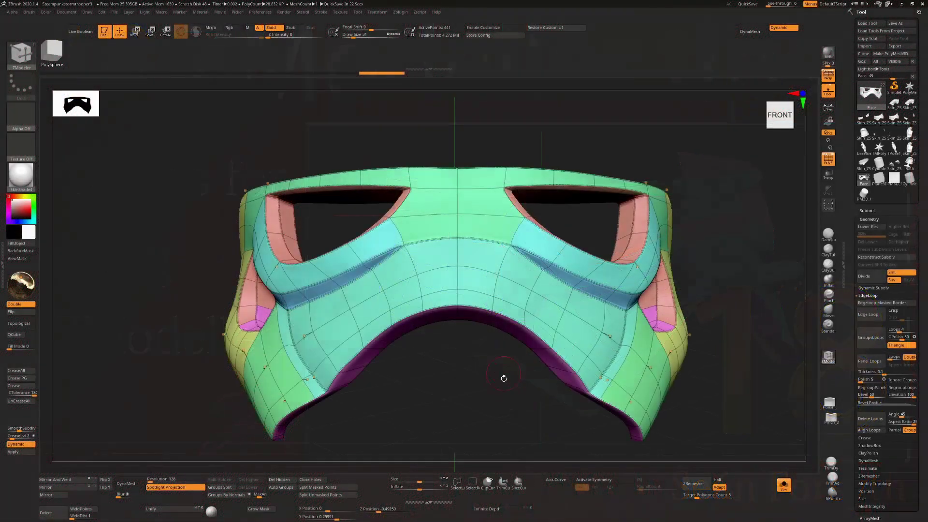
Step: Activate the ZModeler brush for editing the mask's low-poly mesh
left_click_drag(496, 396, 500, 405)
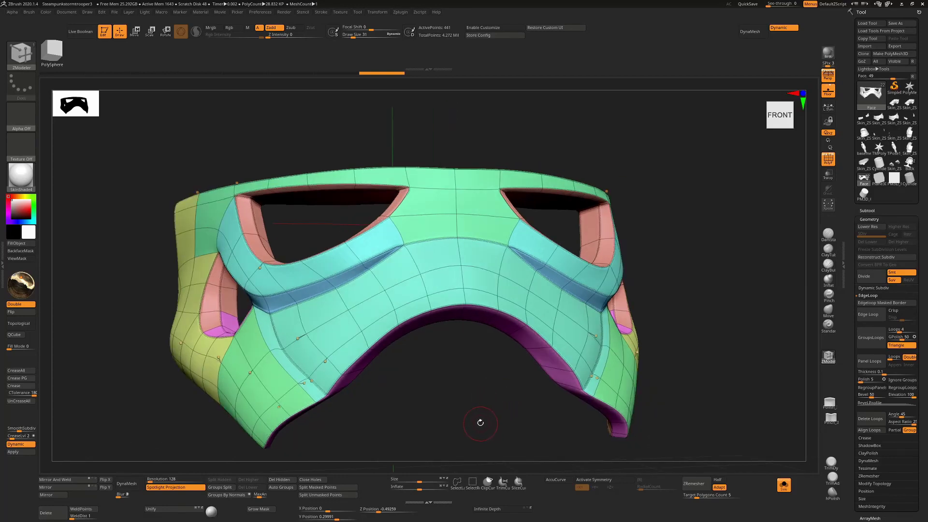
key("b")
key("z")
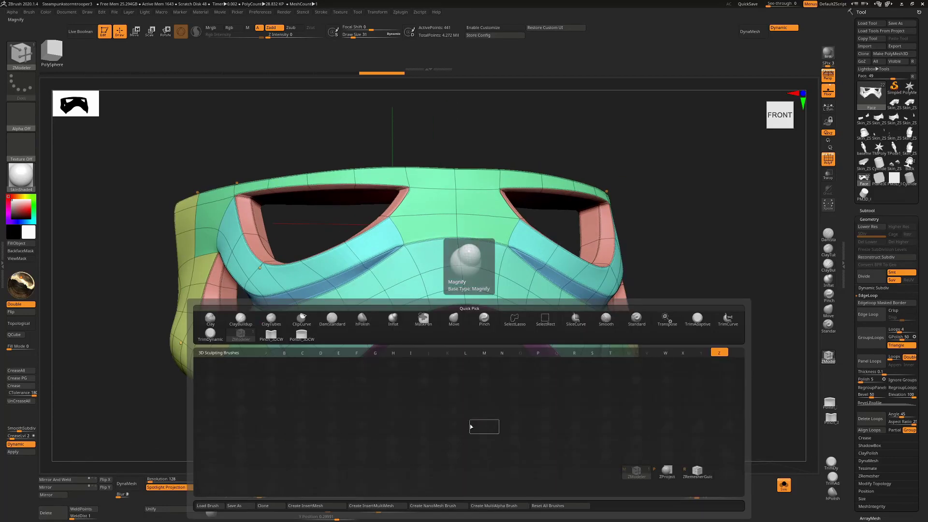
left_click(636, 476)
left_click_drag(463, 390, 509, 388)
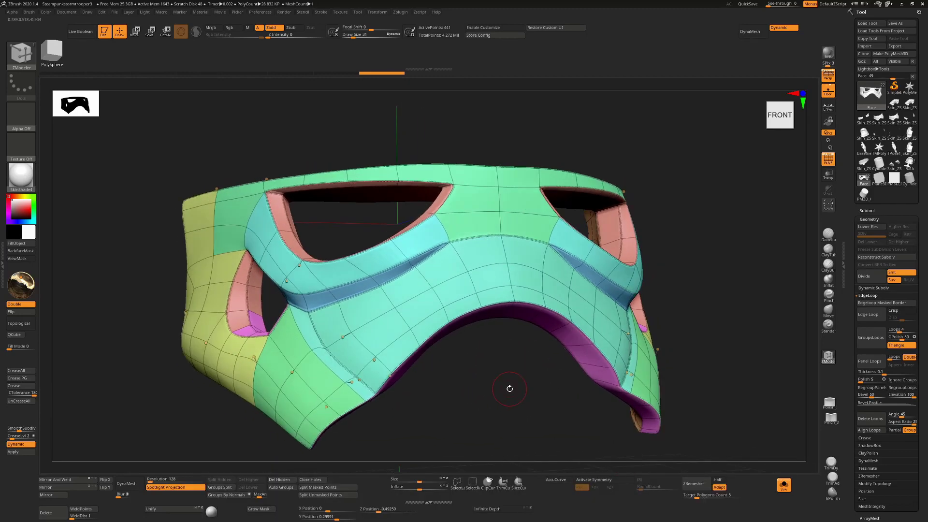
Step: Reduce the ZModeler draw size to 1, trying sizes 3, 2 and 108 on the way
right_click_drag(494, 249, 504, 274, "alt")
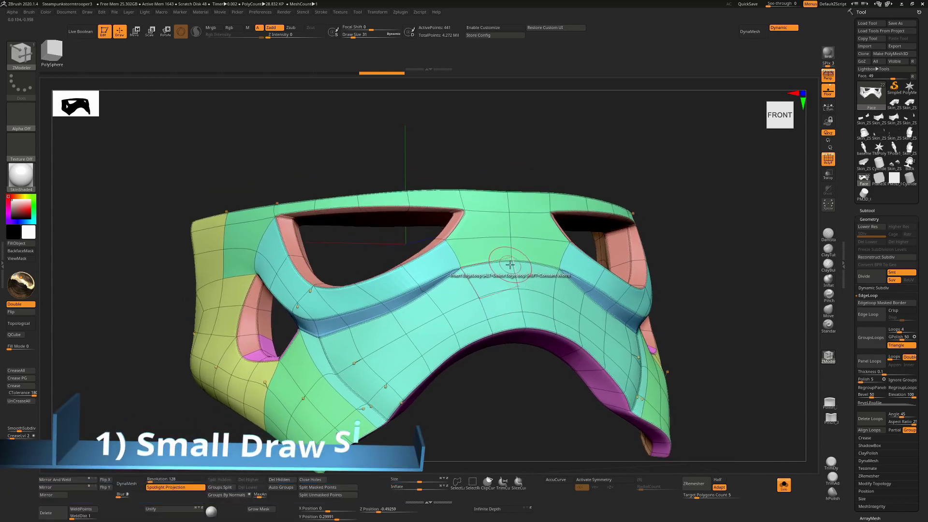
type("s")
type("3")
key("Return")
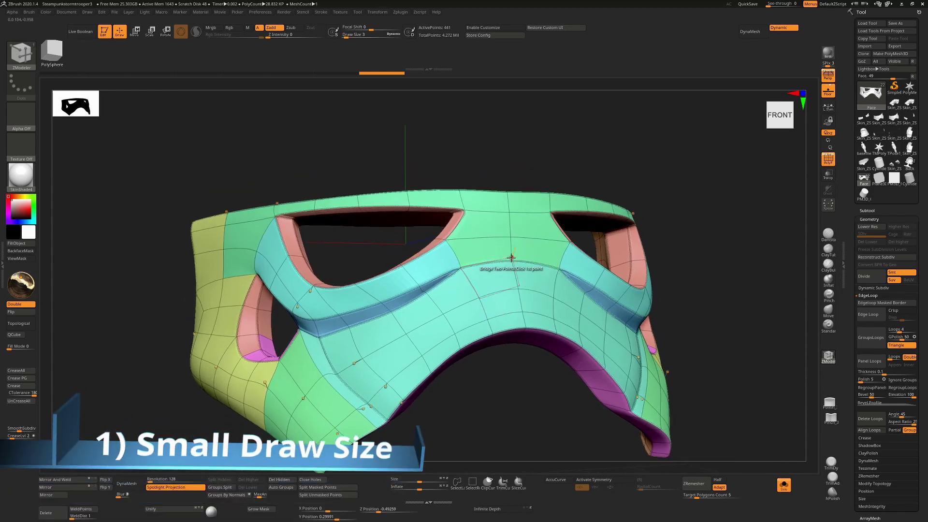
key("s")
left_click(492, 274)
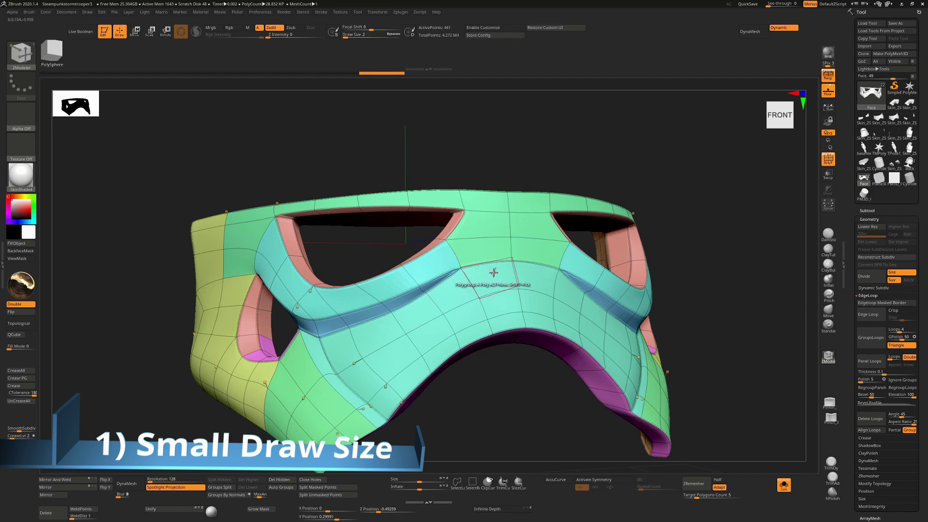
key("s")
left_click_drag(505, 271, 521, 271)
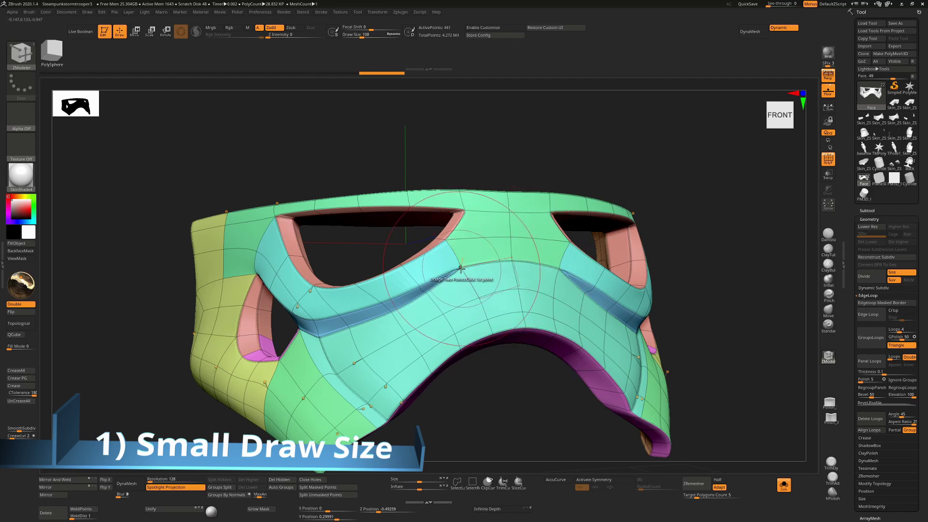
key("s")
left_click_drag(494, 257, 480, 260)
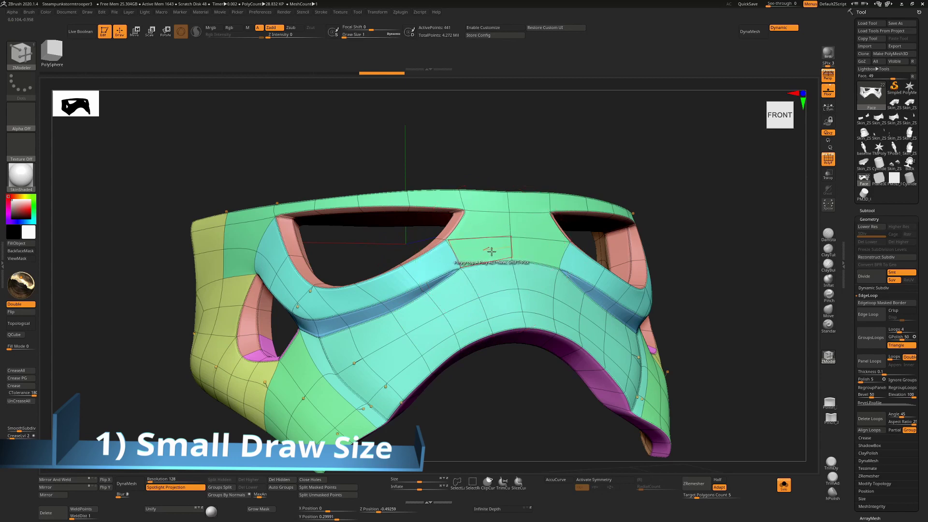
Step: Turn off dynamic subdivision and insert a constant-width edge loop along the mask's upper brow band, deleting and reinserting it once
left_click_drag(546, 143, 526, 275)
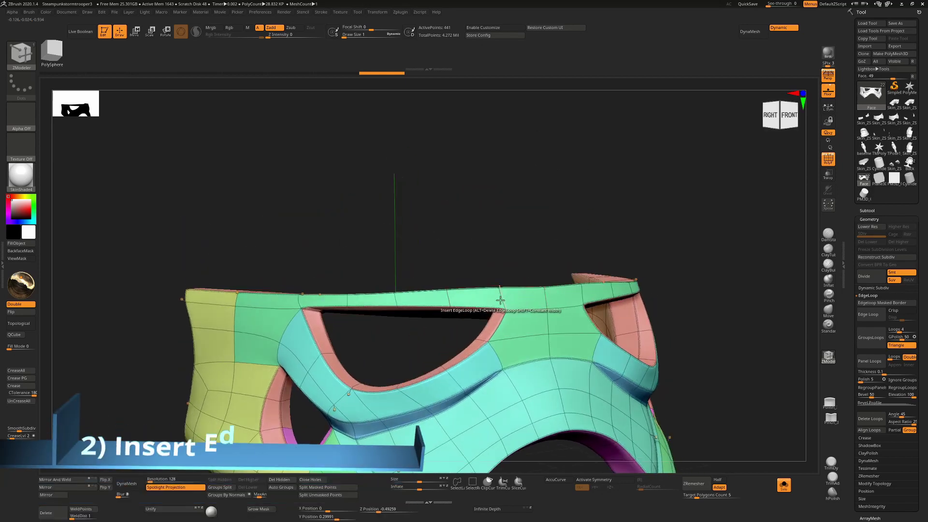
key("shift+d")
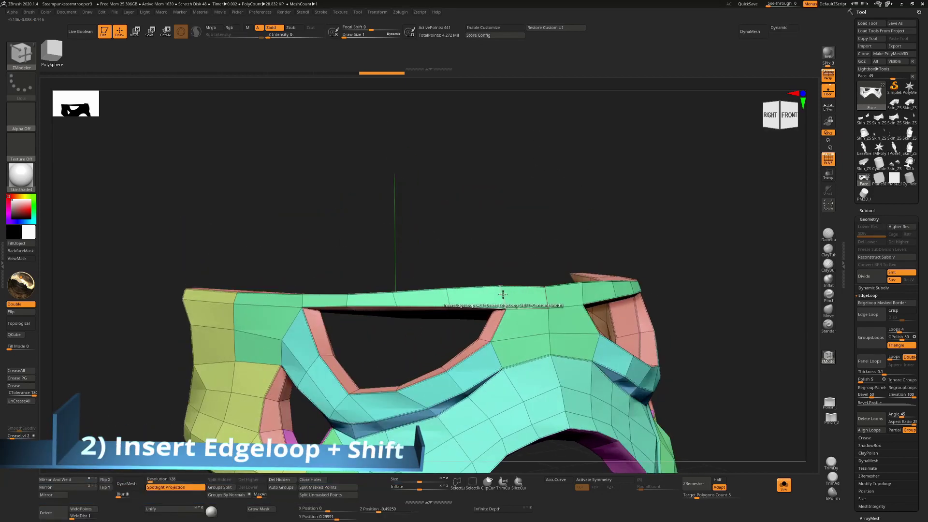
left_click(502, 294, "shift")
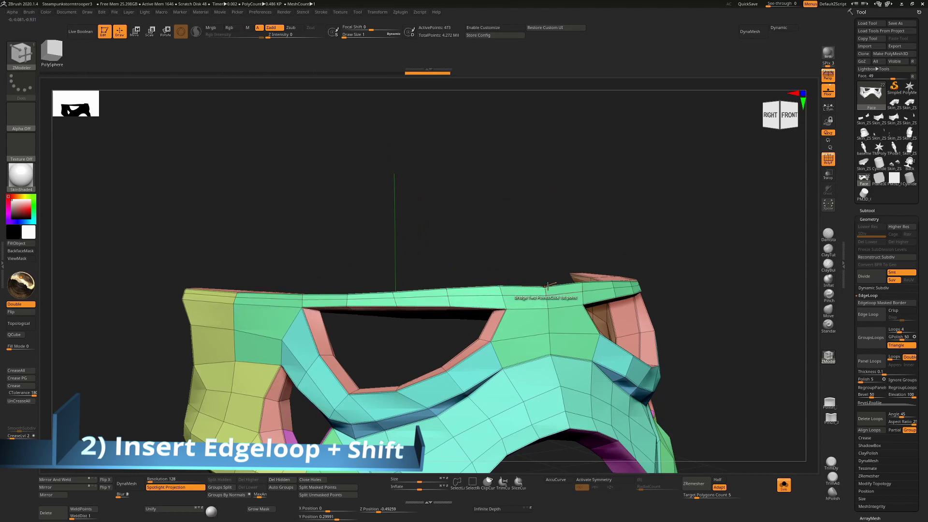
left_click(498, 292, "alt")
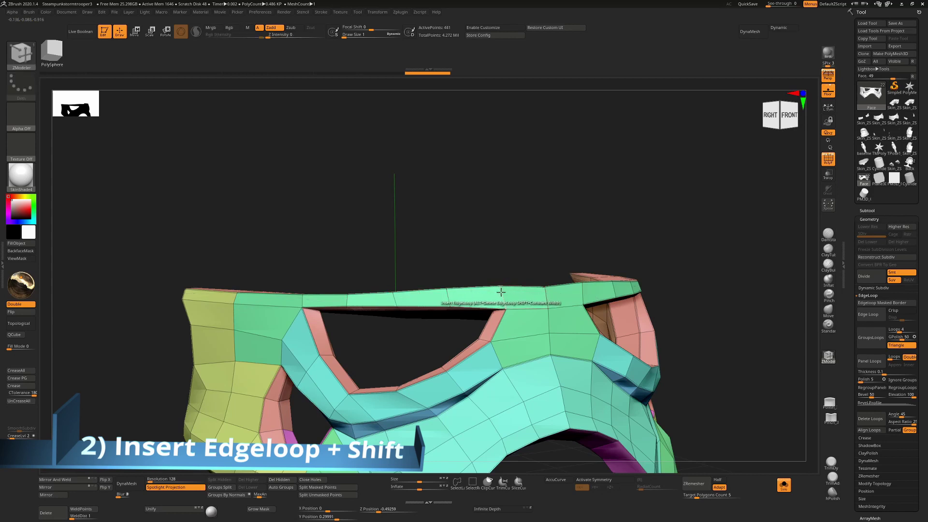
left_click(501, 294, "shift")
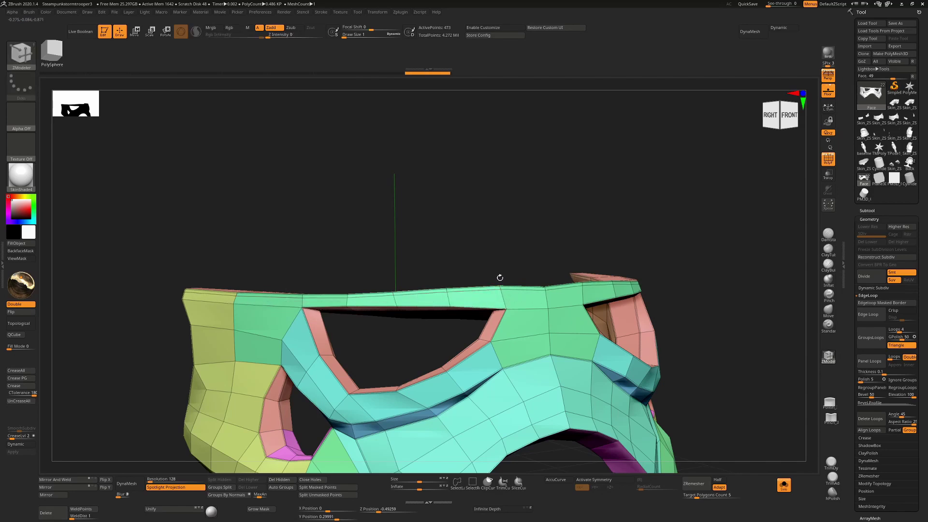
Step: Switch to the Move brush with draw size 17, and mirror and weld the mask
right_click_drag(528, 333, 501, 243, "alt")
left_click_drag(679, 177, 484, 321)
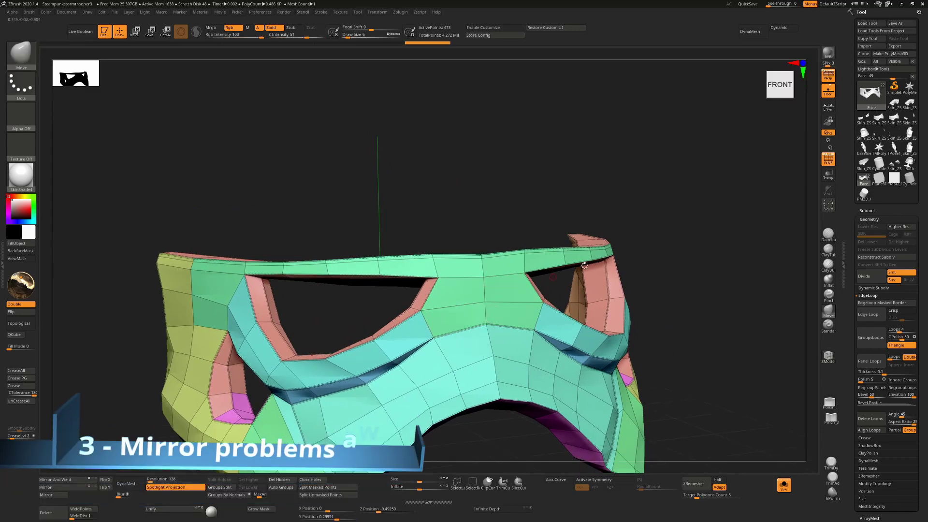
right_click_drag(585, 266, 500, 292)
key("s")
left_click(485, 303)
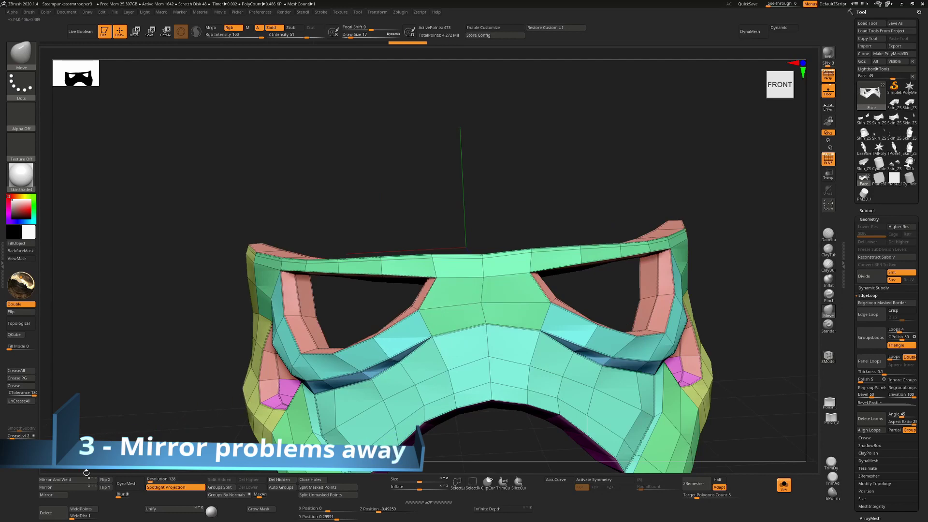
left_click(77, 481)
Step: Inspect the nose bridge's center seam from front and back, and shift its middle vertex with the Move brush
right_click_drag(759, 235, 774, 245)
right_click_drag(520, 293, 510, 360, "ctrl")
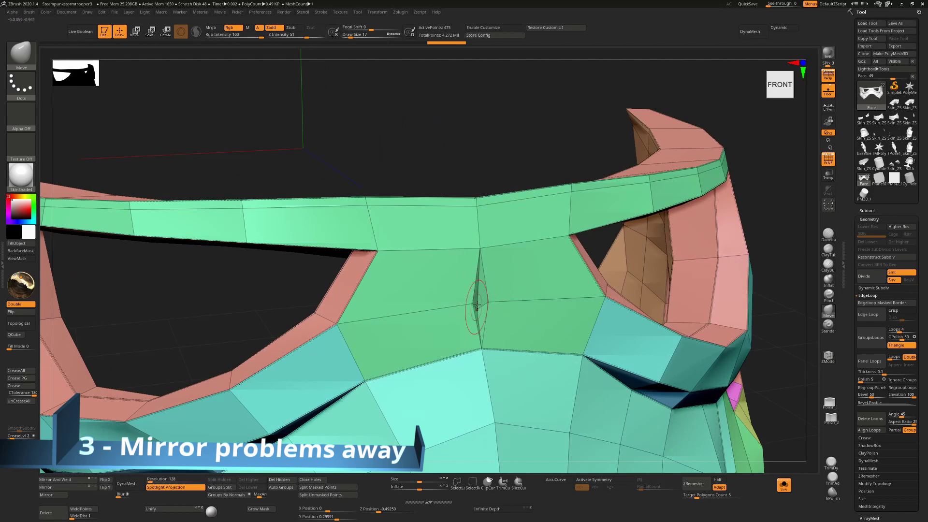
right_click_drag(494, 237, 580, 150, "shift")
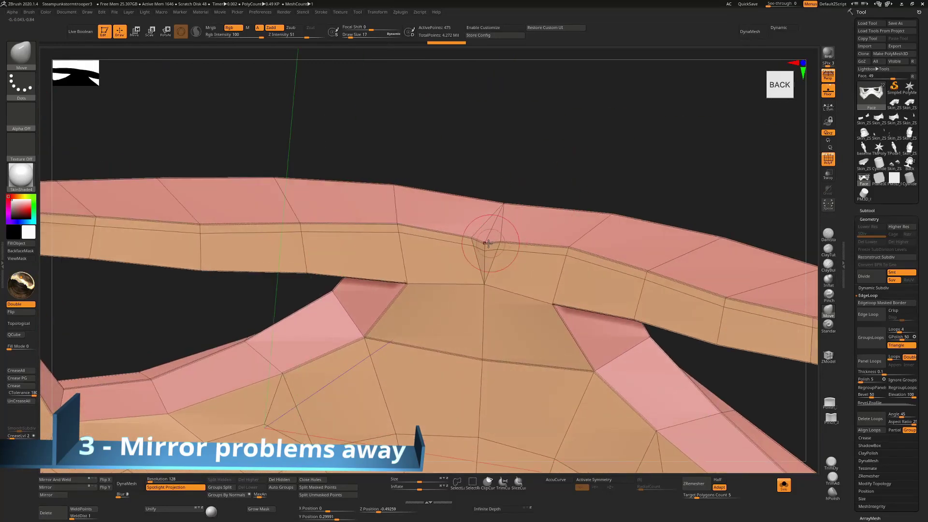
right_click_drag(652, 165, 689, 150)
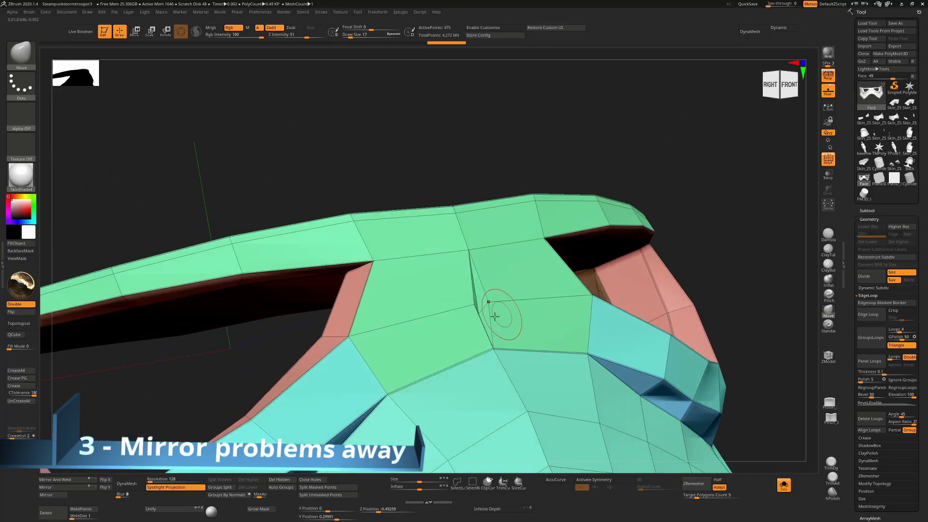
right_click_drag(478, 313, 544, 285)
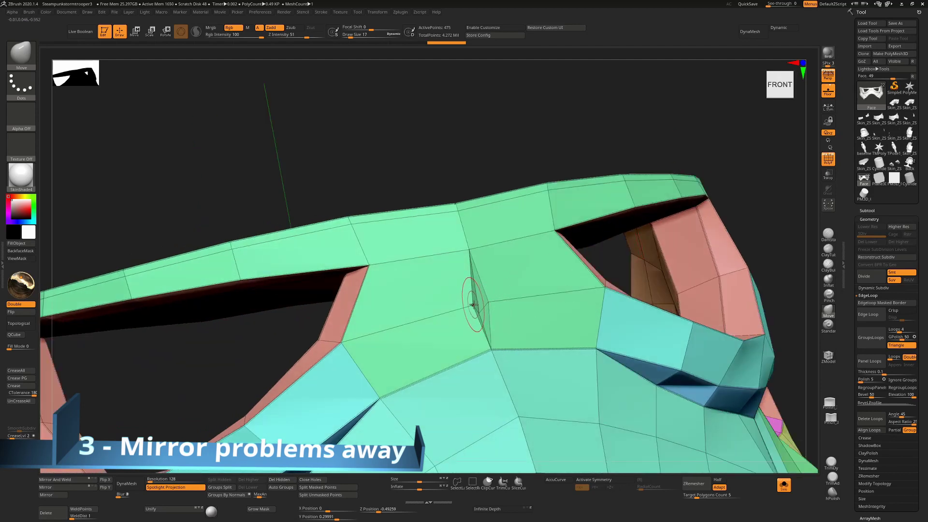
left_click_drag(643, 133, 580, 127)
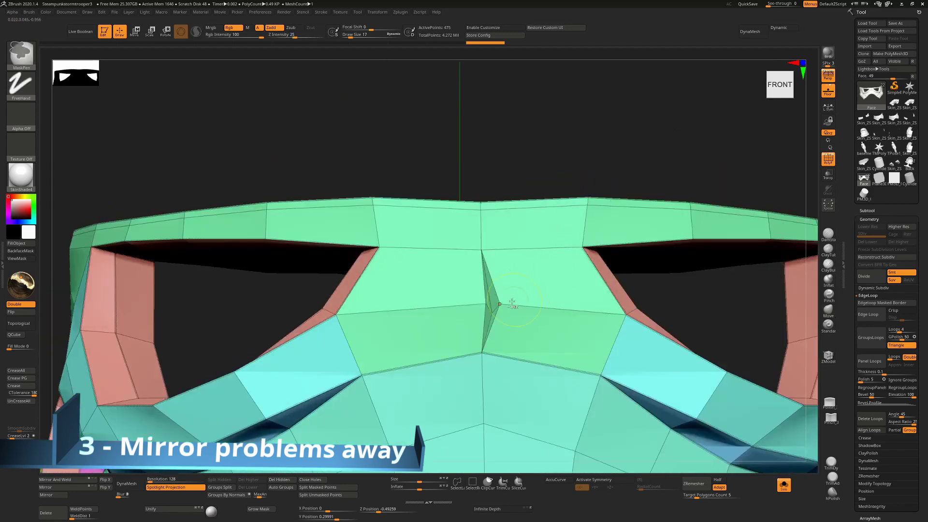
left_click_drag(480, 302, 503, 297)
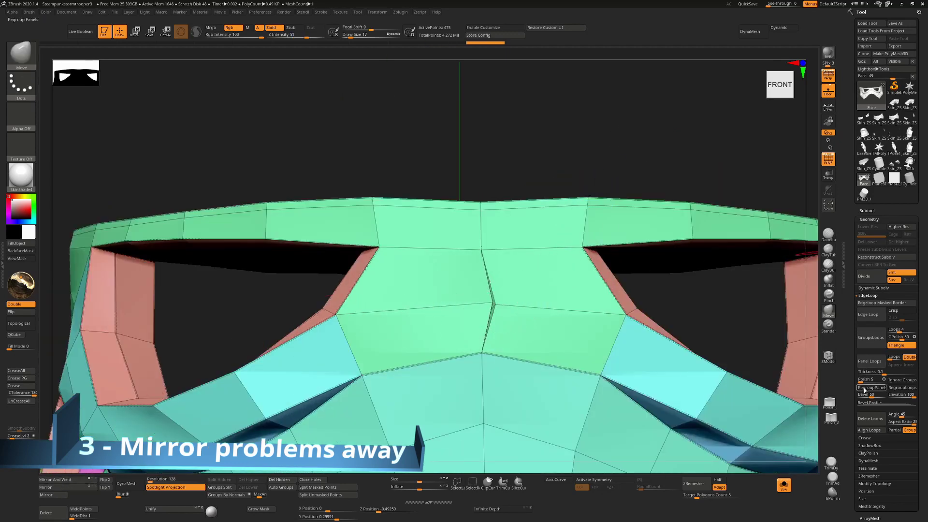
Step: Mirror and weld the mask with the Modify Topology command to close the gaps along its center seam
left_click(878, 483)
left_click(875, 372)
mouse_move(551, 145)
left_mouse_down()
mouse_move(569, 281)
mouse_move(477, 306)
mouse_move(498, 294)
left_mouse_up()
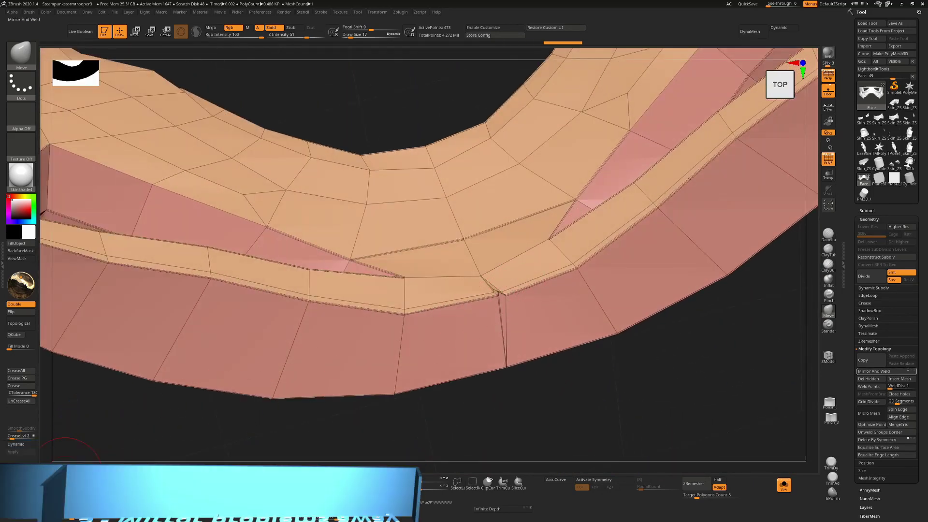
left_click(886, 371)
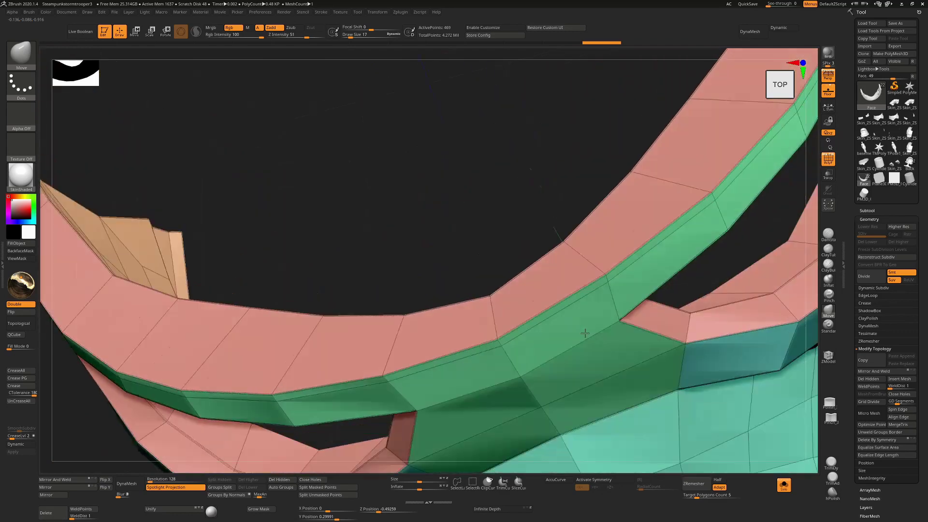
Step: Reactivate the ZModeler brush and set its edge action to Extrude at the lower green cheek section
right_click_drag(585, 333, 529, 234, "shift")
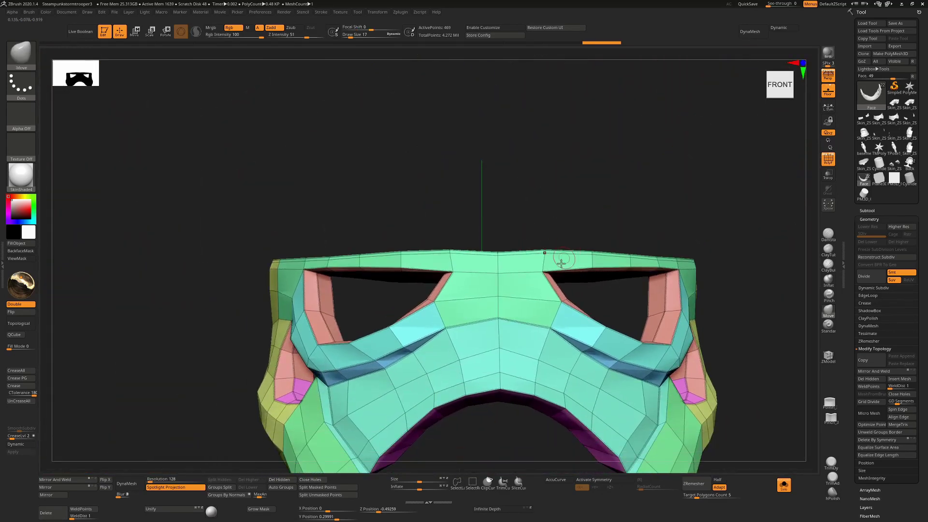
right_click_drag(525, 155, 499, 232)
mouse_move(443, 299)
right_mouse_down("alt")
mouse_move(501, 264)
mouse_move(503, 304)
mouse_move(619, 91)
right_mouse_up("alt")
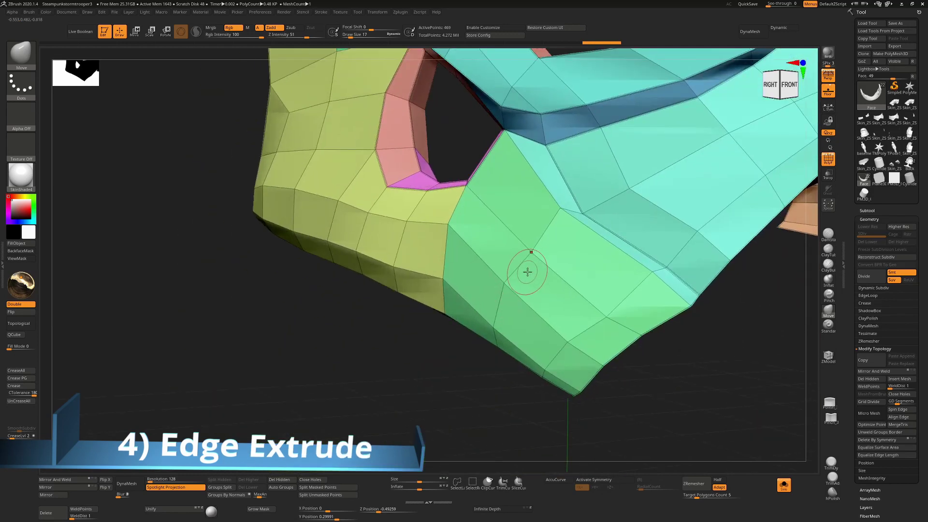
key("b")
key("z")
key("m")
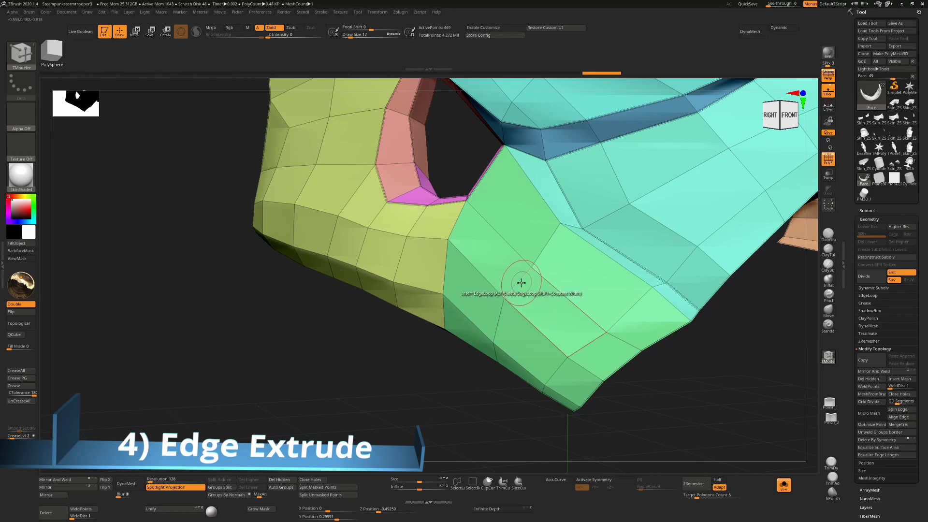
key("space")
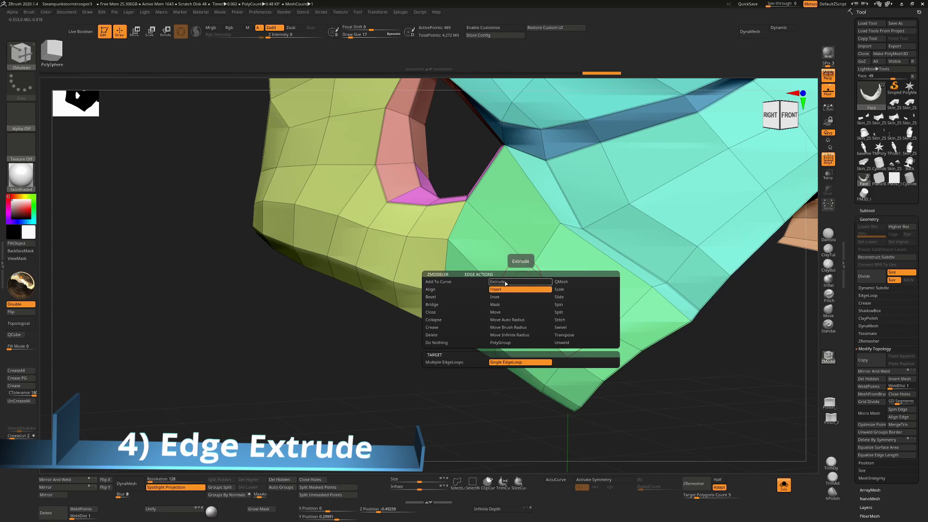
left_click(506, 282)
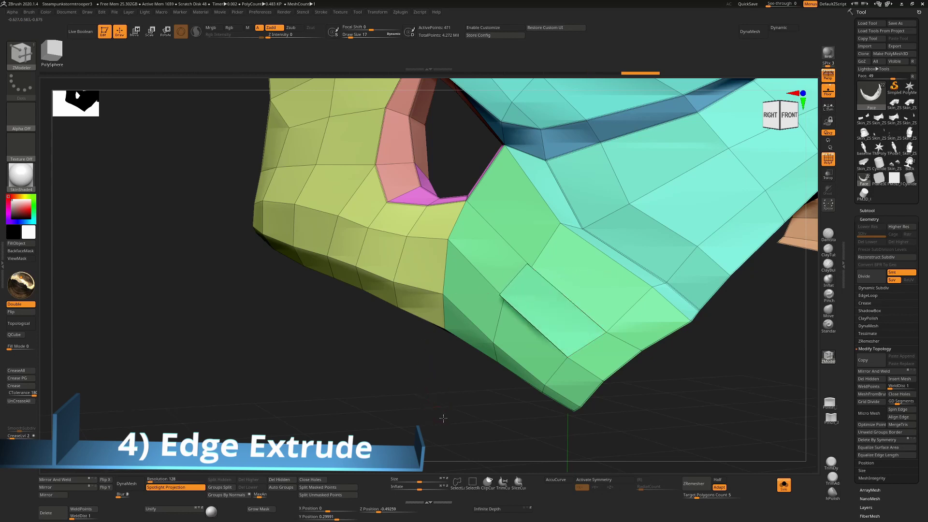
Step: Try extruding individual edges on the lower green cheek section, undoing the extrusions
left_click_drag(444, 418, 454, 422)
key("ctrl+z")
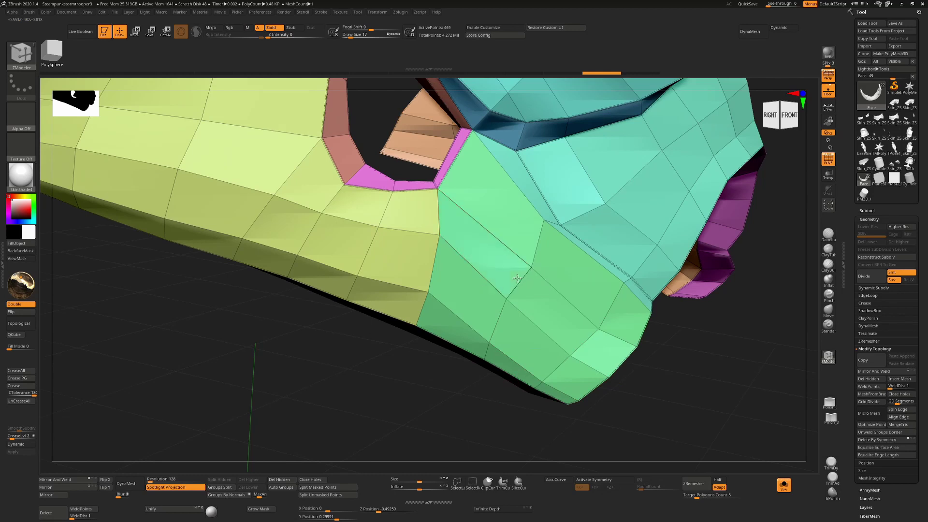
left_click_drag(517, 279, 571, 261)
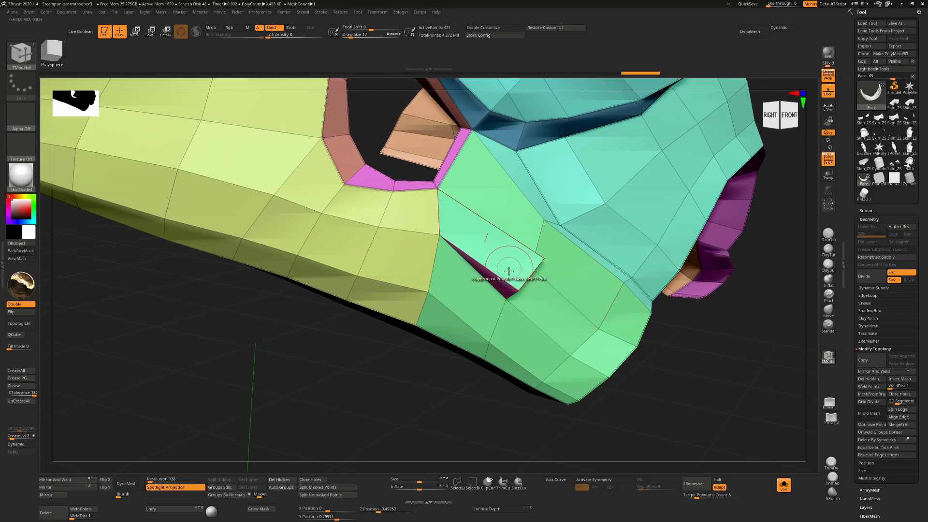
key("ctrl+z")
left_click_drag(527, 285, 566, 275)
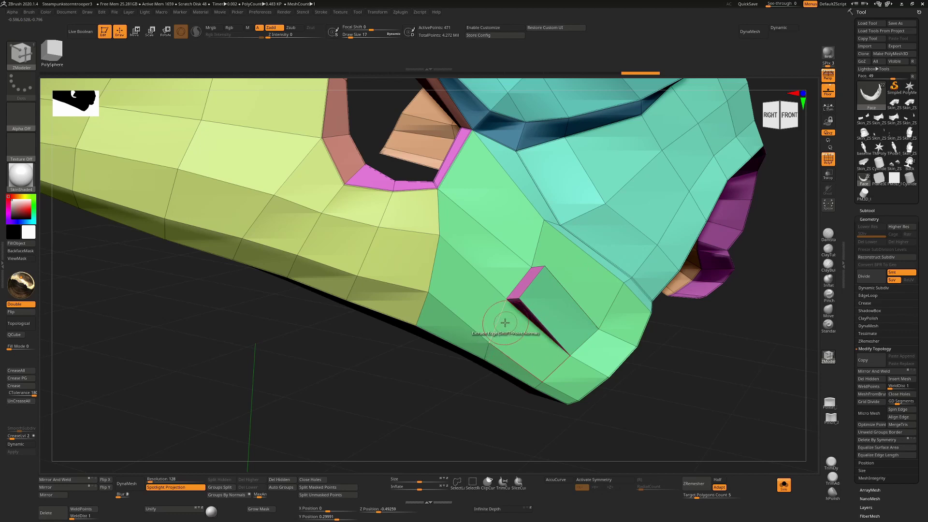
left_click(501, 321)
mouse_move(476, 425)
left_mouse_down()
mouse_move(497, 426)
mouse_move(480, 429)
mouse_move(492, 419)
left_mouse_up()
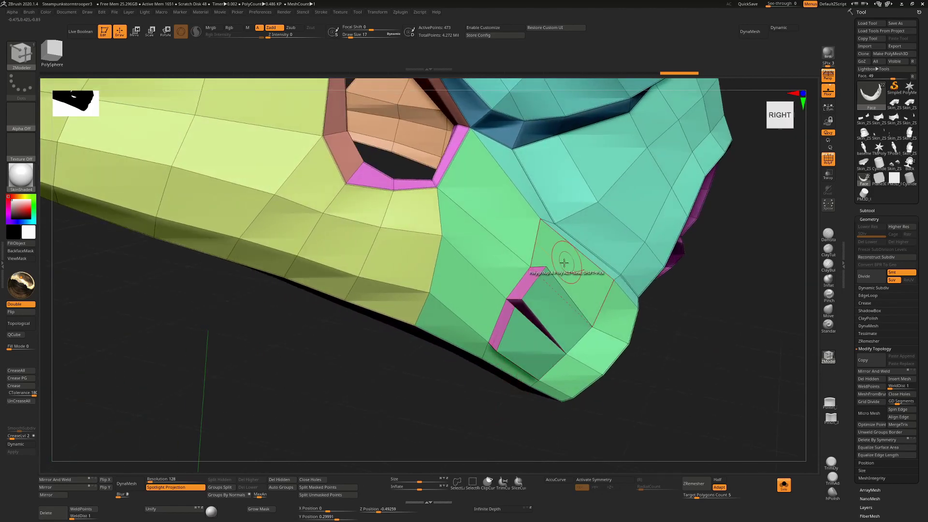
key("ctrl+z")
key("ctrl+z")
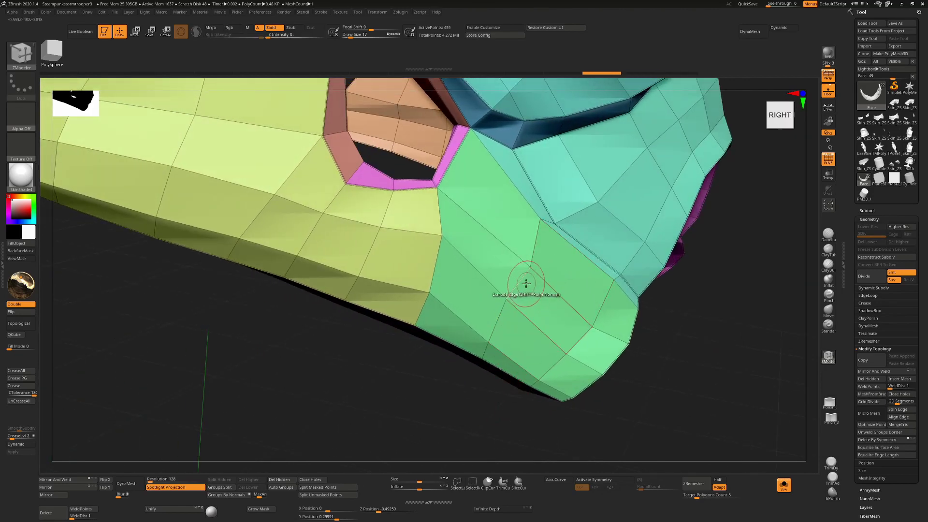
Step: Set the edge Extrude target to EdgeLoop Partial, try it on the lower green cheek section, and undo the extrusion
key("space")
left_click(513, 364)
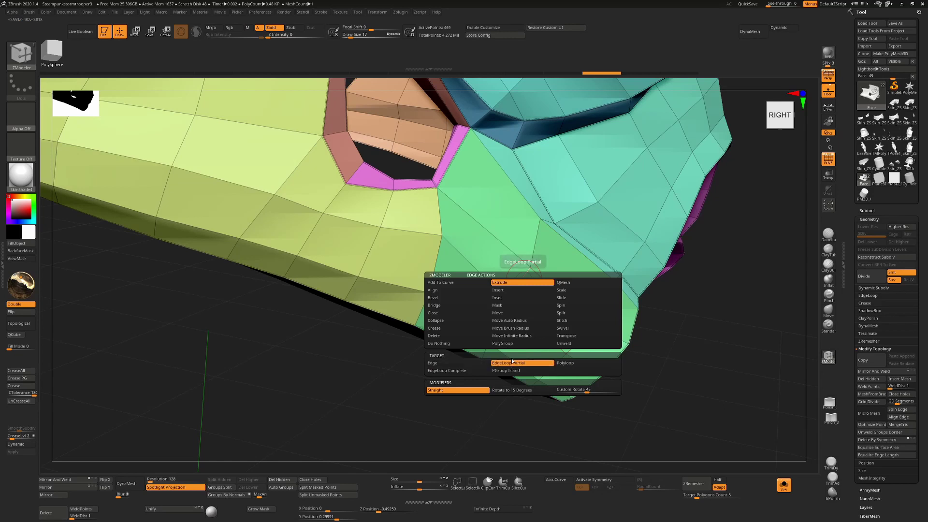
left_click_drag(522, 280, 572, 277)
right_click_drag(525, 312, 551, 283, "ctrl")
key("ctrl+z")
scroll(551, 286, "up", 5)
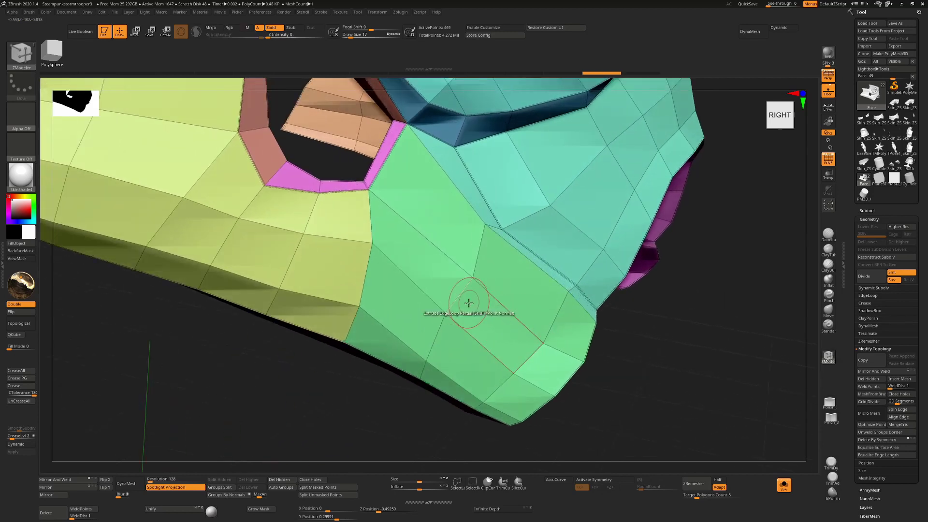
Step: Switch the ZModeler edge action to QMesh with the single Edge target on the lower green cheek section
key("space")
left_click(405, 378)
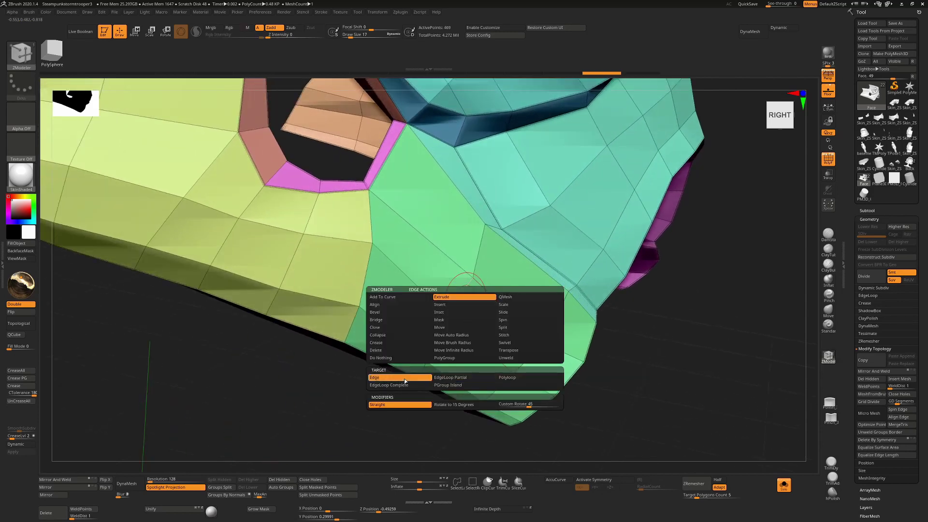
left_click(506, 299)
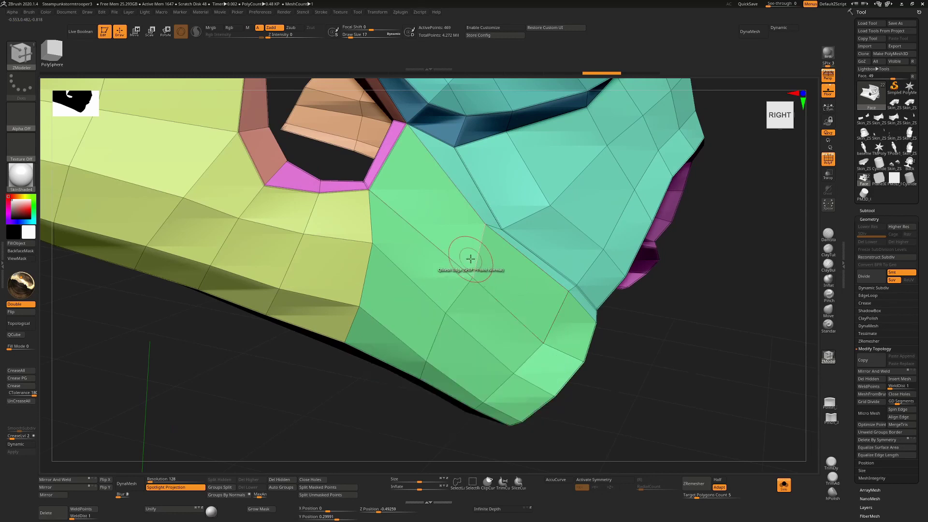
key("space")
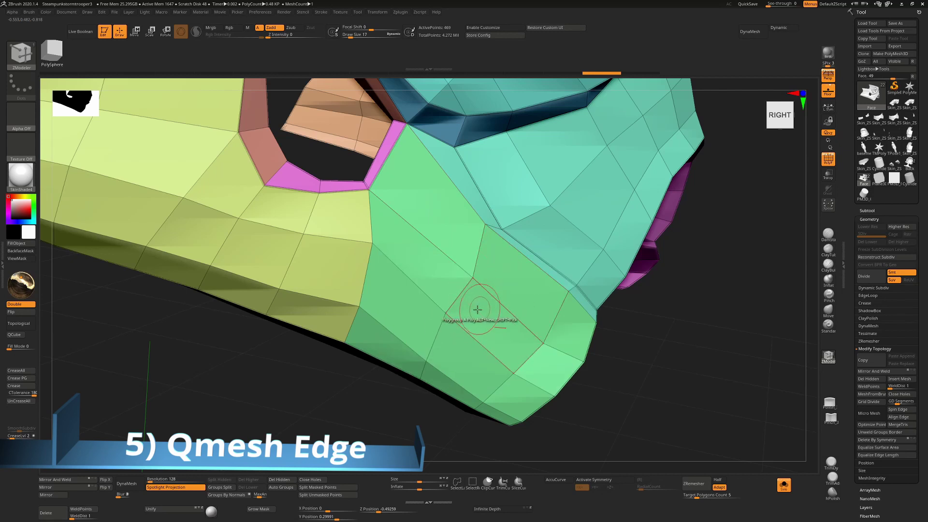
Step: Try pulling edges outward with QMesh on the lower green cheek section, undoing the results
mouse_move(460, 296)
left_mouse_down()
mouse_move(479, 302)
mouse_move(472, 339)
mouse_move(465, 309)
left_mouse_up()
left_click_drag(621, 305, 652, 303)
left_click_drag(449, 341, 472, 346)
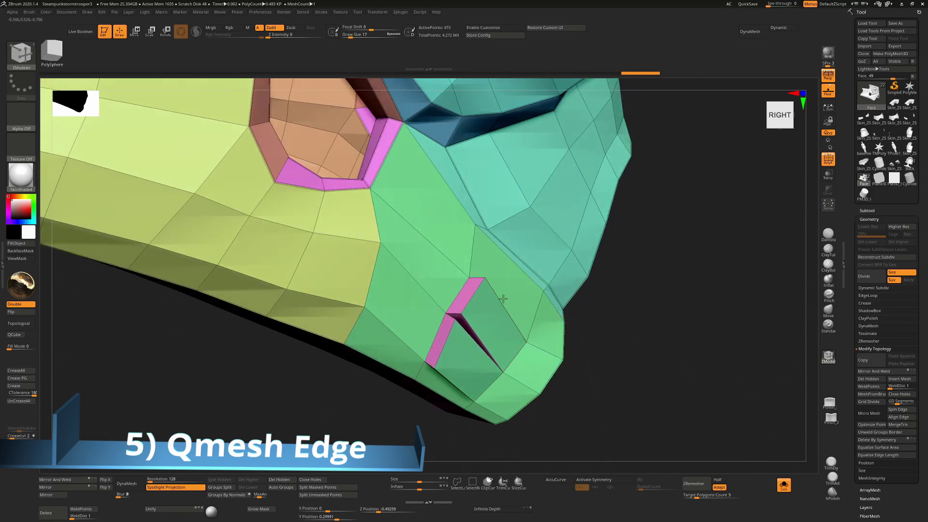
key("ctrl+z")
left_click_drag(604, 297, 648, 337)
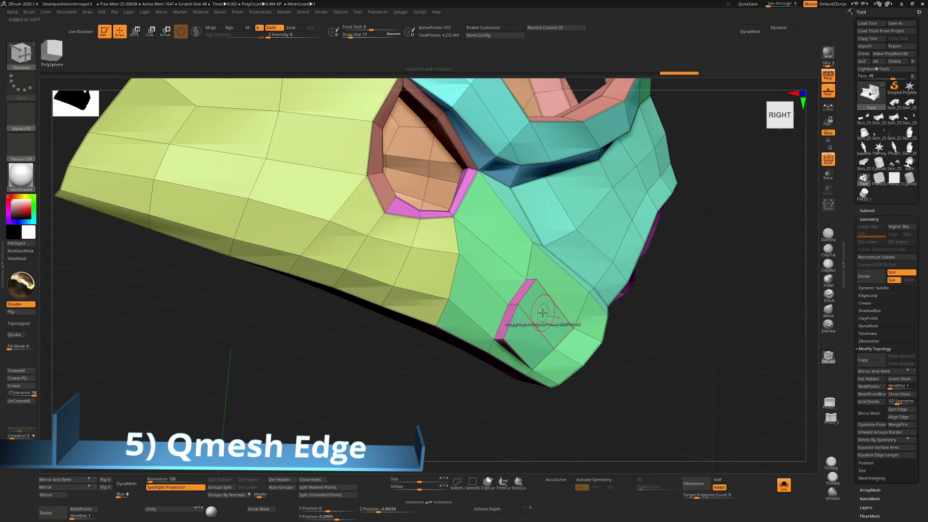
key("ctrl+z")
key("ctrl+z")
Step: Set the edge action to Split and insert a split point on an edge of the green cheek section
left_click_drag(710, 210, 661, 324, "alt")
right_click_drag(546, 401, 514, 328, "alt")
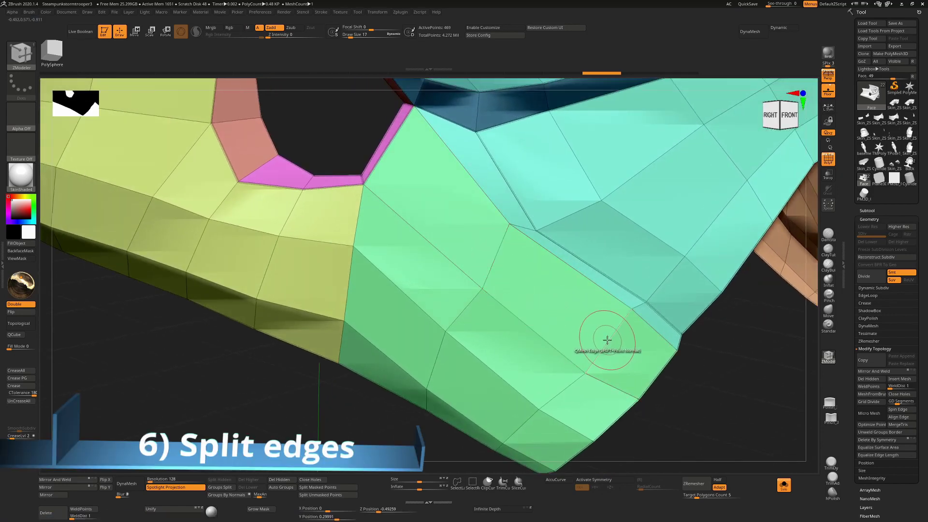
key("space")
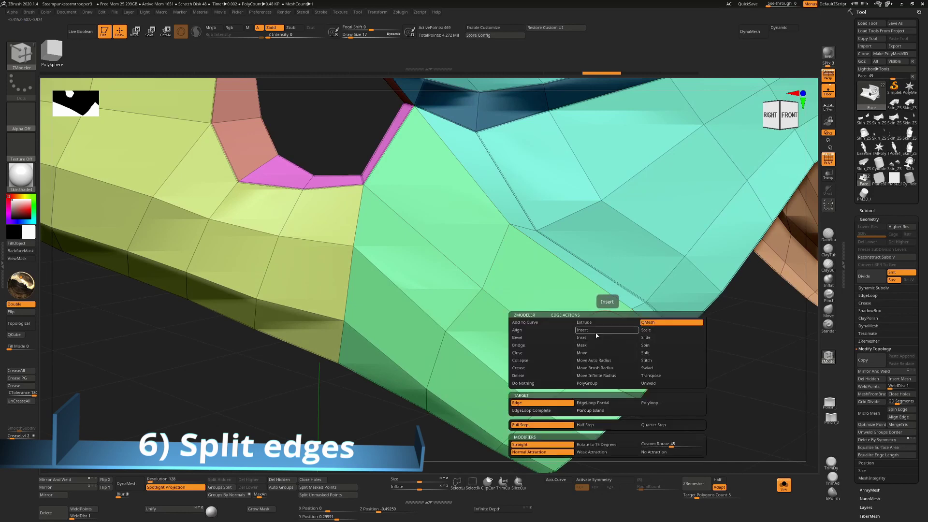
left_click(650, 354)
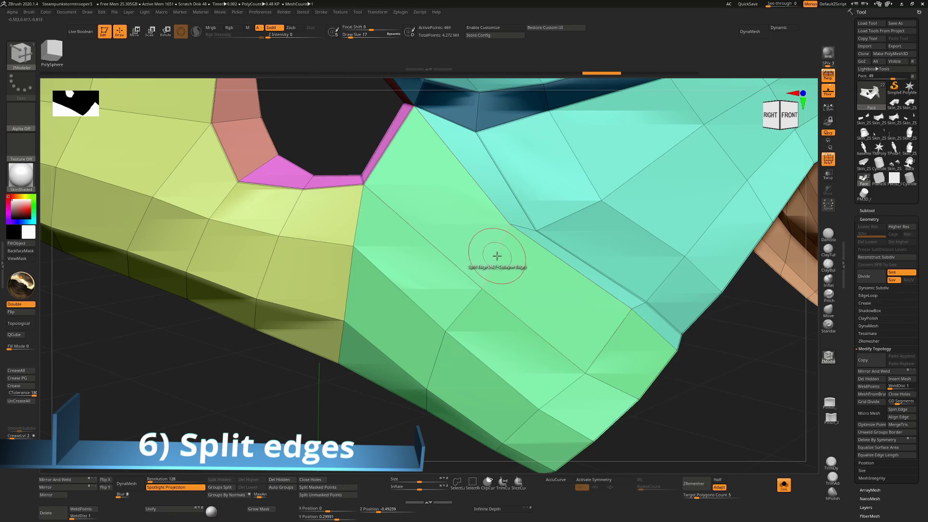
left_click(497, 256)
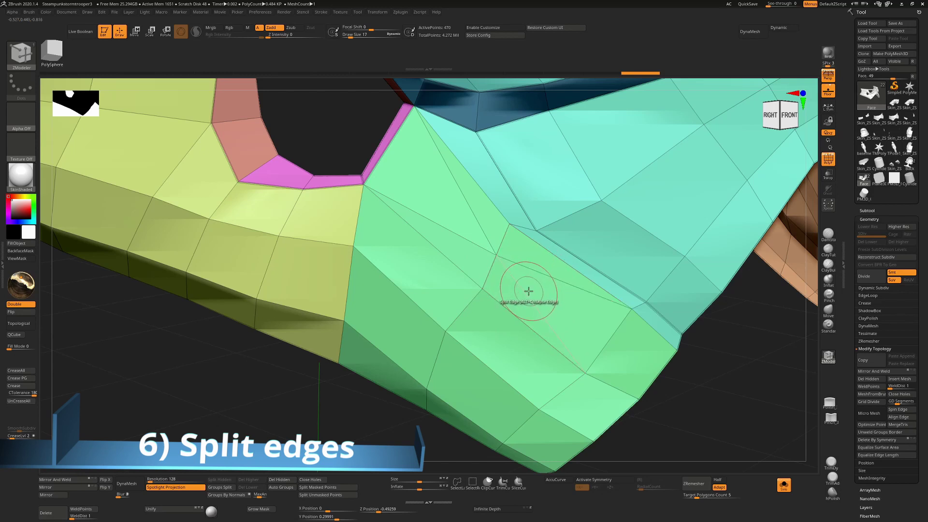
Step: Set the edge action to Delete and remove edges around the split point on the green cheek section
key("space")
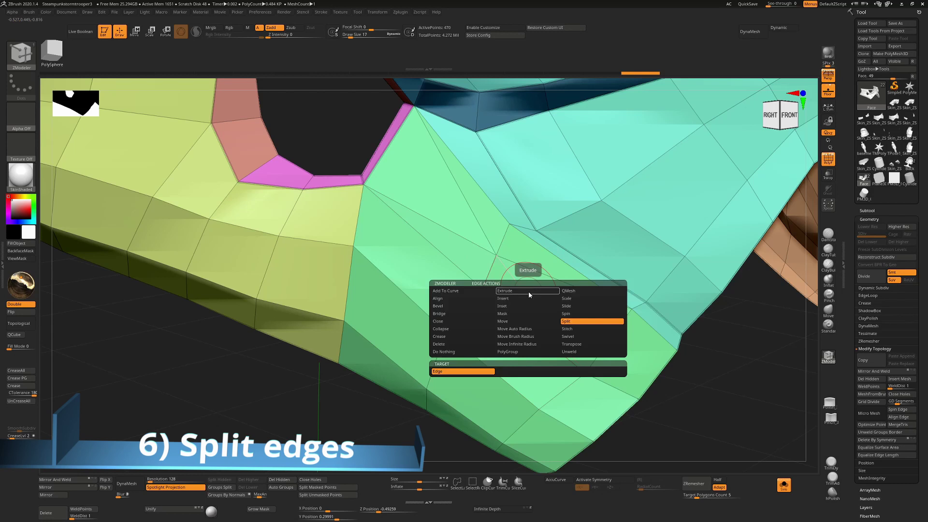
left_click(451, 345)
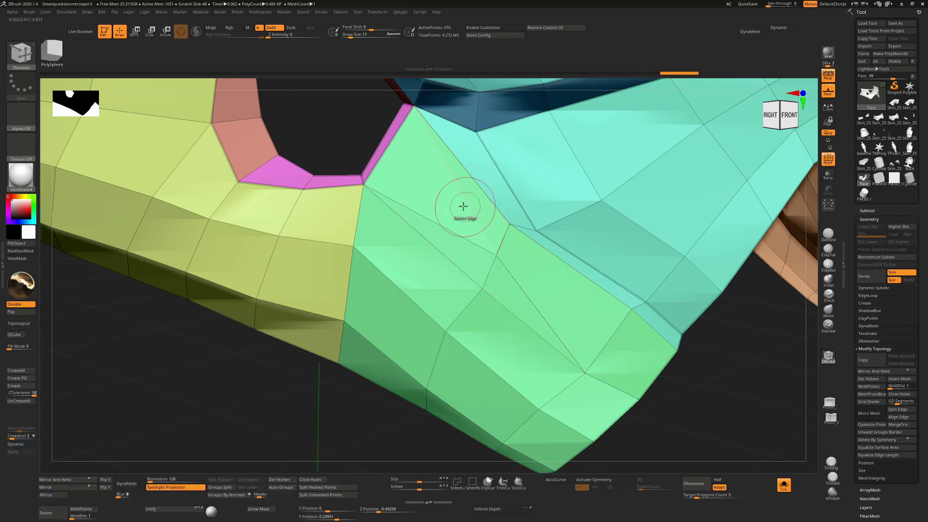
left_click(439, 226)
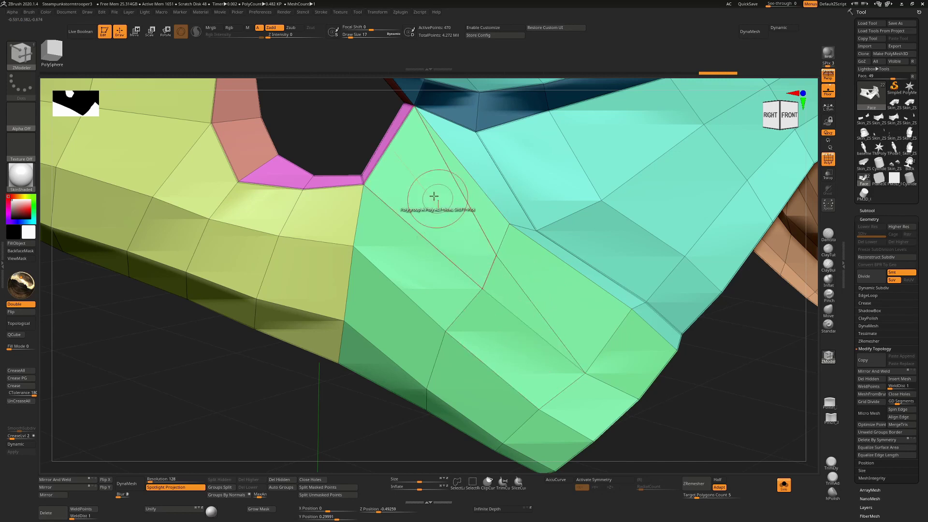
left_click(616, 386)
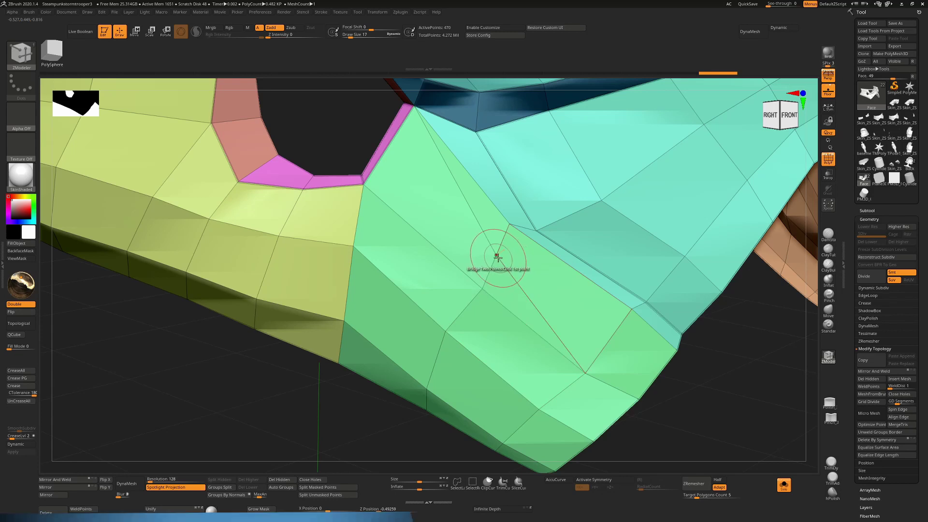
Step: Set the point action to Bridge with the Two Points target and connect the split point to the cheek section's upper boundary vertex
key("space")
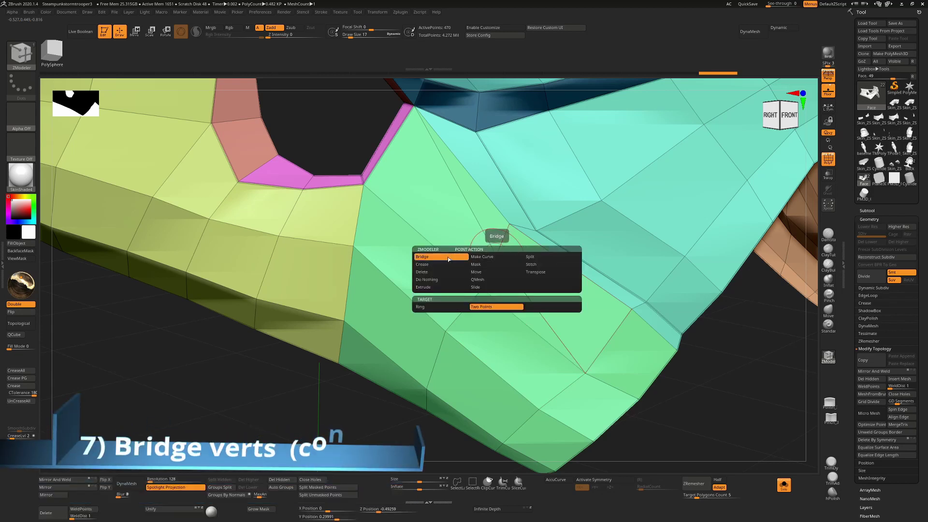
left_click(420, 307)
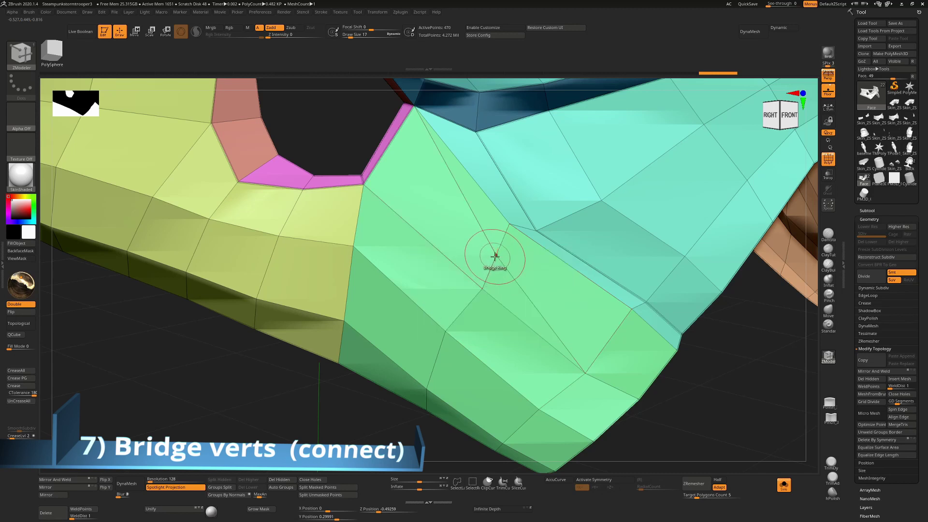
key("space")
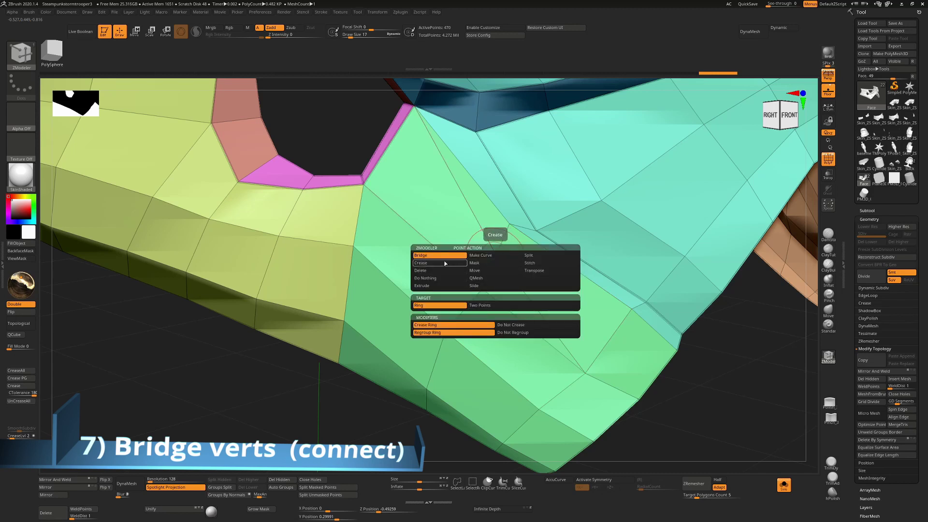
left_click(484, 306)
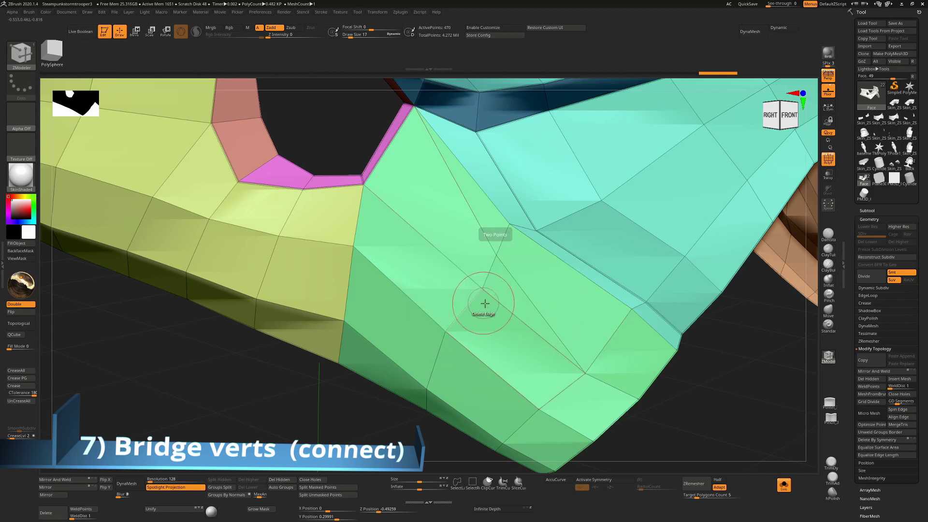
left_click(495, 253)
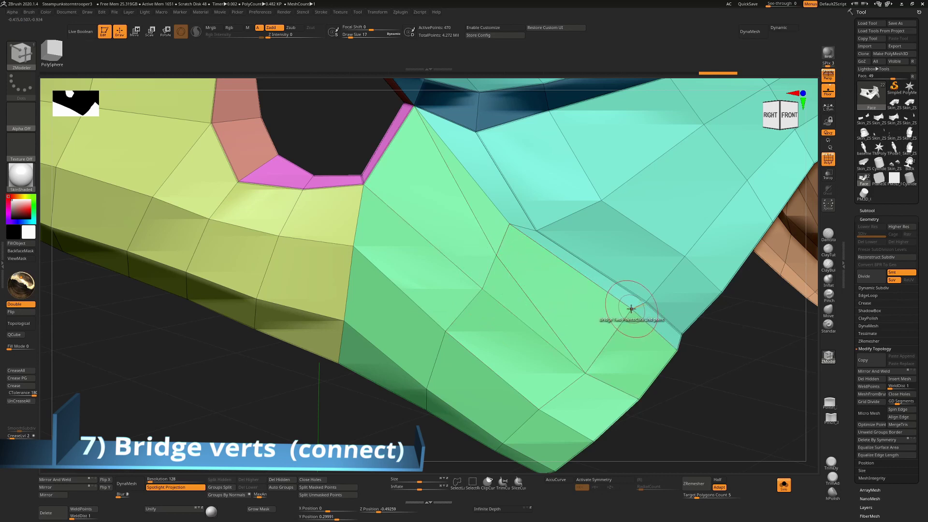
left_click(631, 309)
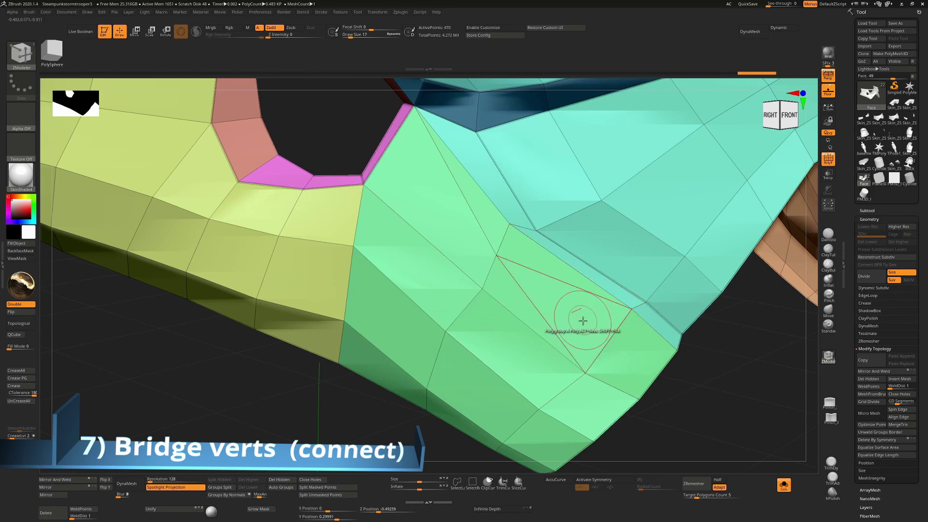
Step: Bridge further pairs of points across the green cheek section, and undo the bridges and the earlier split
left_click(483, 289)
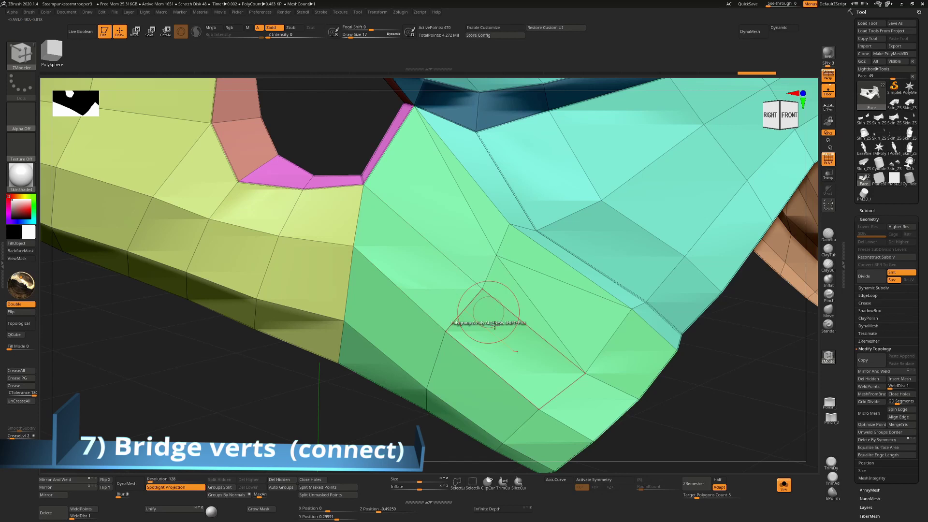
left_click(537, 409)
left_click(535, 409)
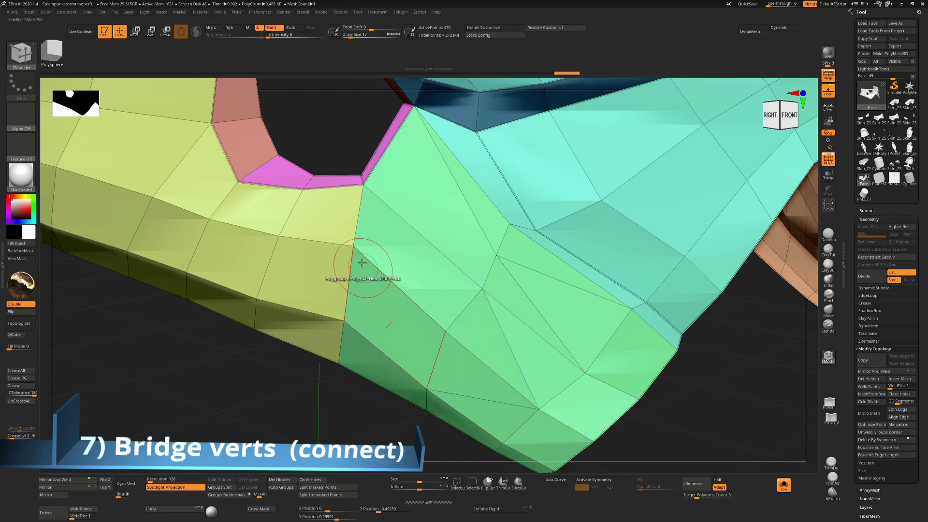
left_click(304, 190)
left_click(350, 245)
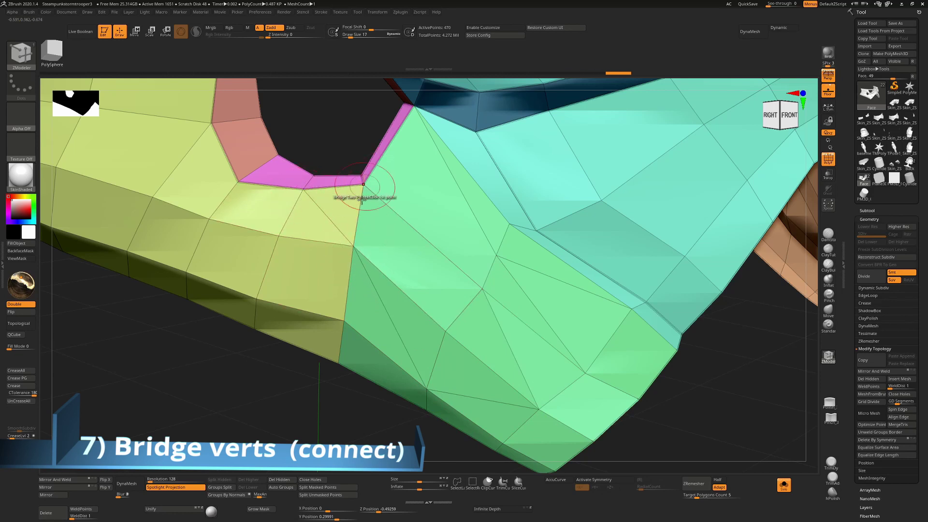
left_click(483, 290)
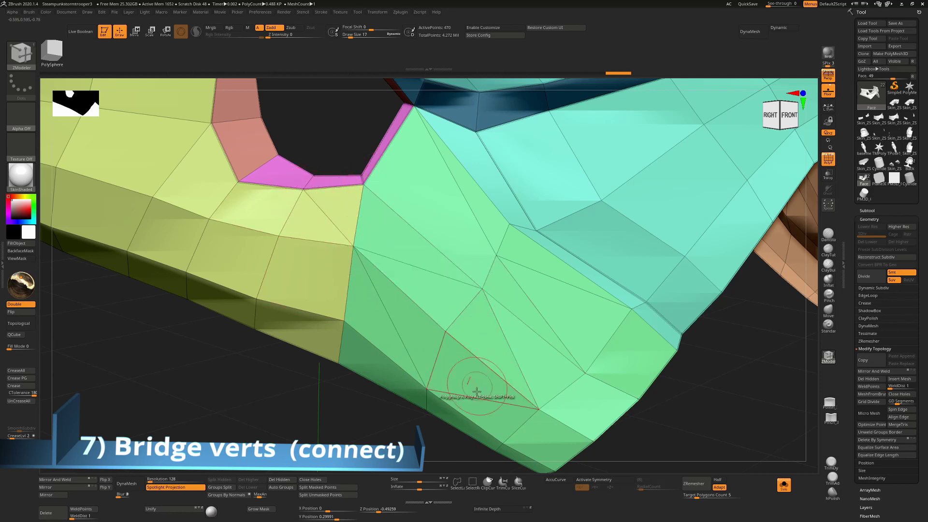
key("ctrl+z")
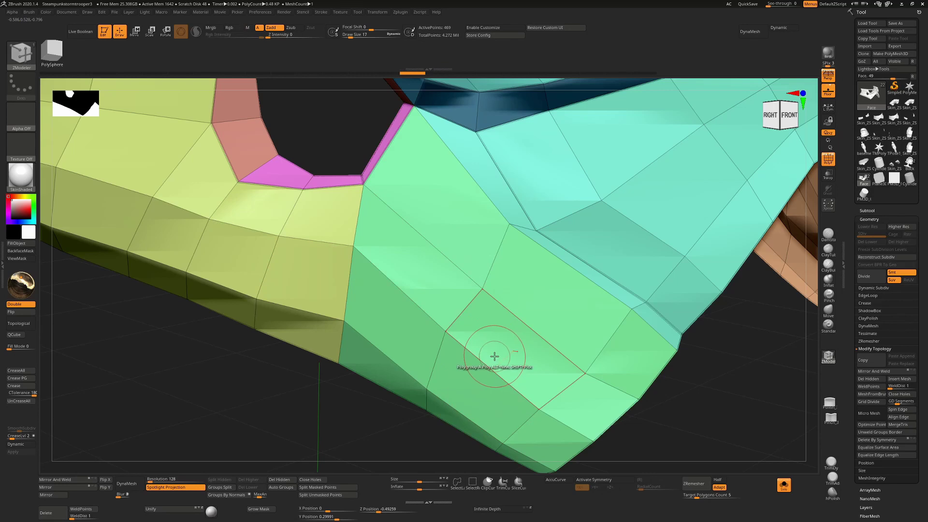
Step: Set the edge action to Align with the Edge Strip target and Bezier Curve from the mask's front view
right_click_drag(488, 316, 466, 332, "ctrl")
right_click_drag(580, 412, 454, 295)
key("space")
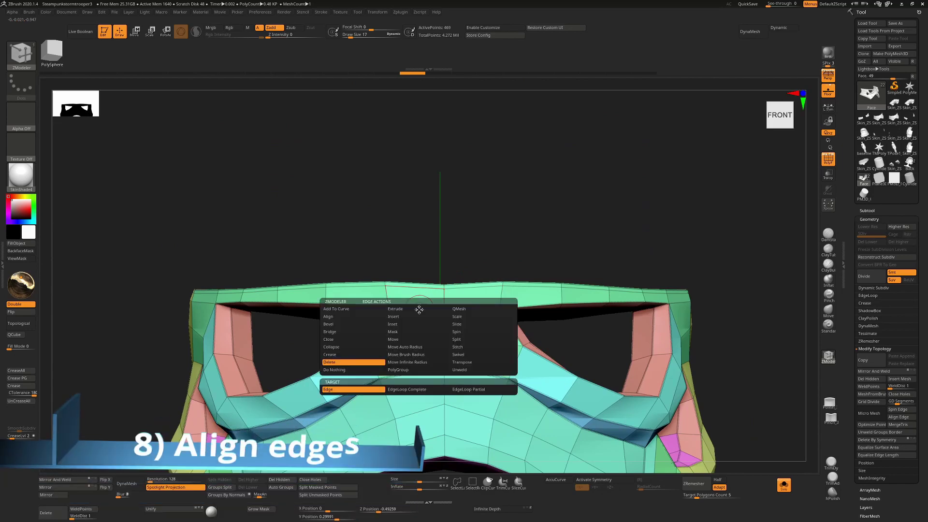
left_click(347, 317)
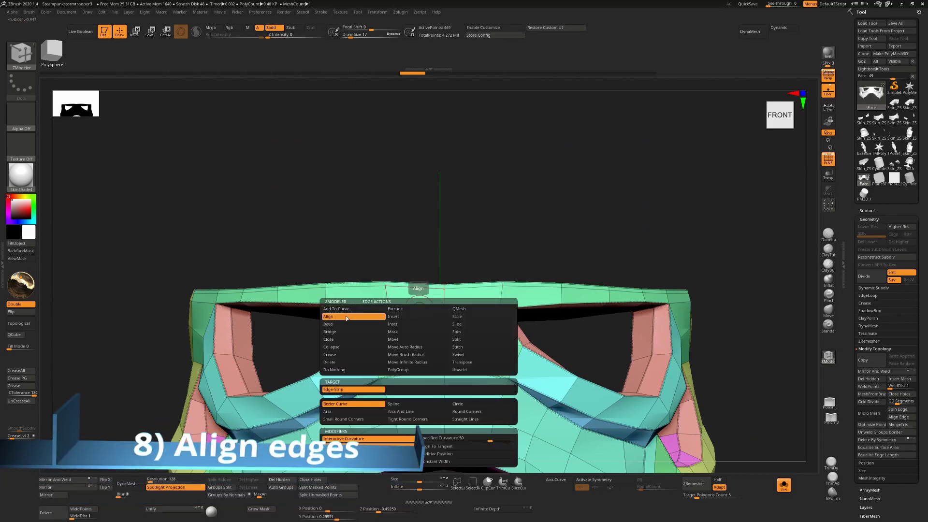
Step: Try aligning an edge strip running from the brow to the lower rim beside the nose bridge, and undo it
left_click_drag(515, 230, 778, 208)
left_click_drag(676, 274, 500, 233)
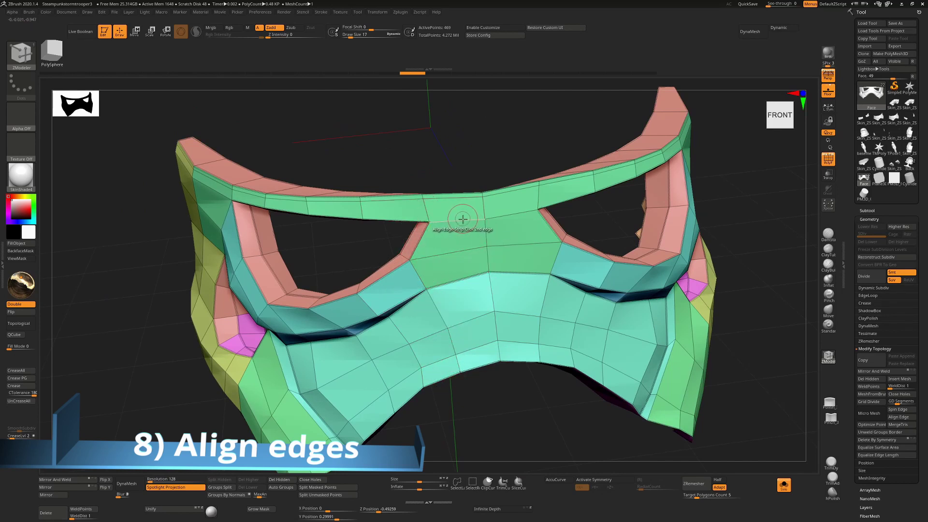
left_click(480, 343)
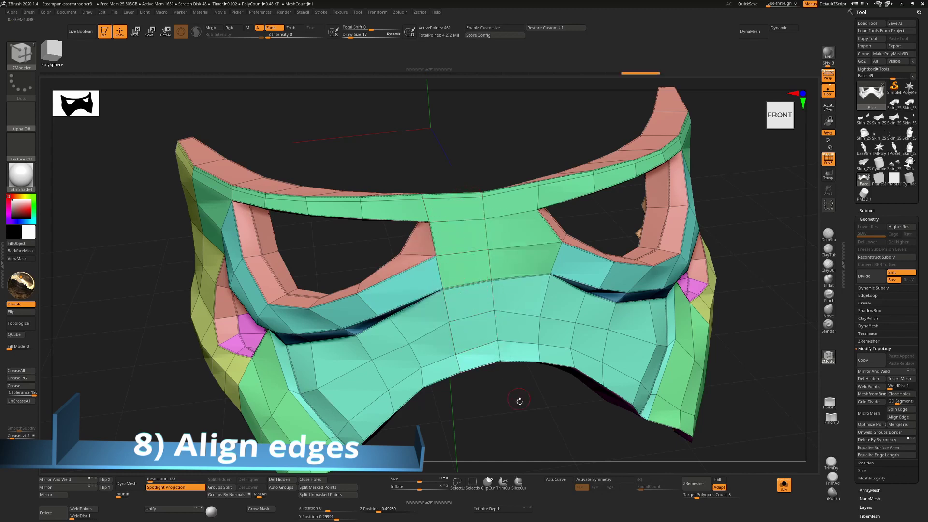
left_click(429, 288)
left_click_drag(524, 406, 520, 276)
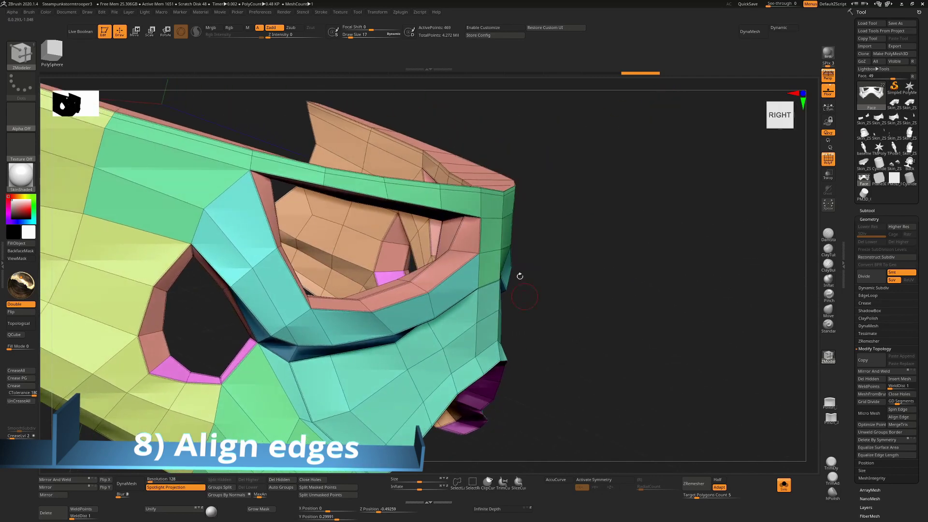
key("ctrl+z")
Step: Try aligning the edge strip beside the nose bridge again with a curved Bezier shape and inspect the result
left_click_drag(661, 301, 617, 308)
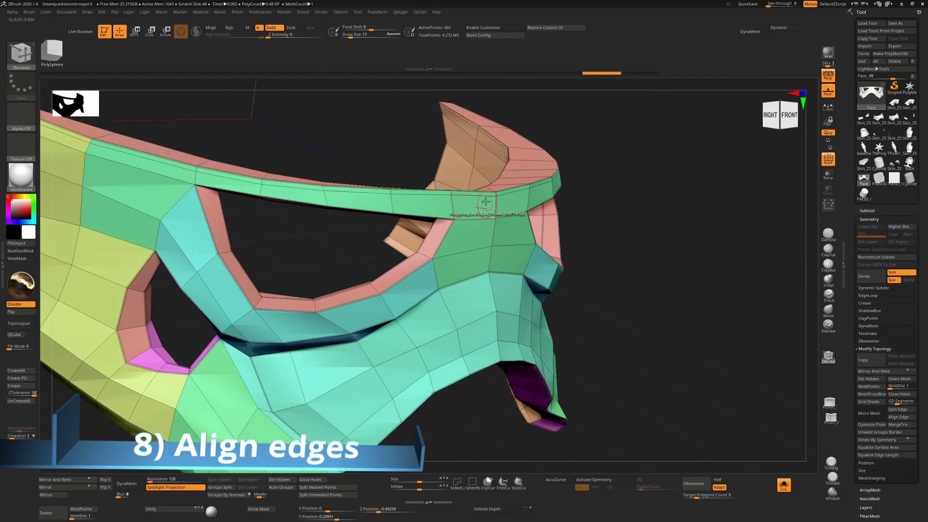
left_click(488, 366)
left_click_drag(646, 293, 527, 283)
left_click_drag(728, 251, 729, 261)
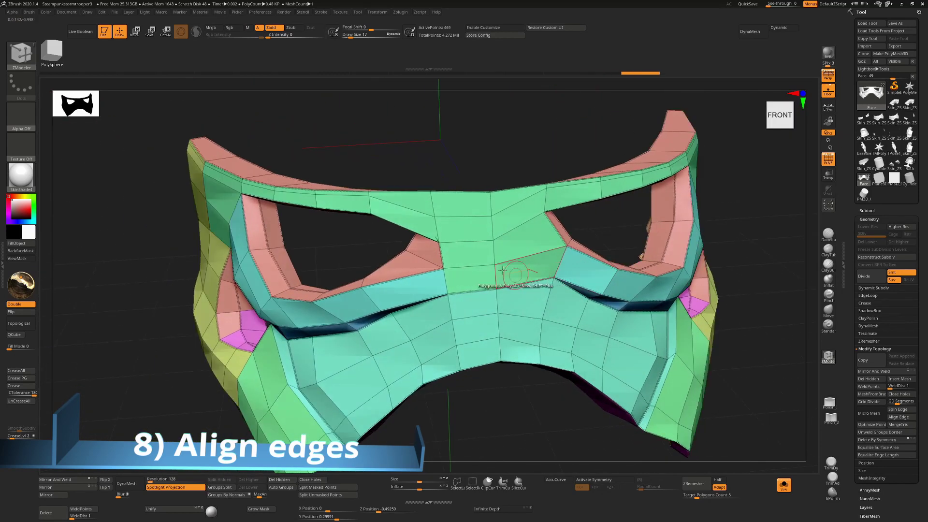
Step: Set the edge action to Insert with the Multiple EdgeLoops target from the mask's front view
left_click_drag(507, 409, 453, 374)
left_click_drag(527, 162, 510, 227)
key("space")
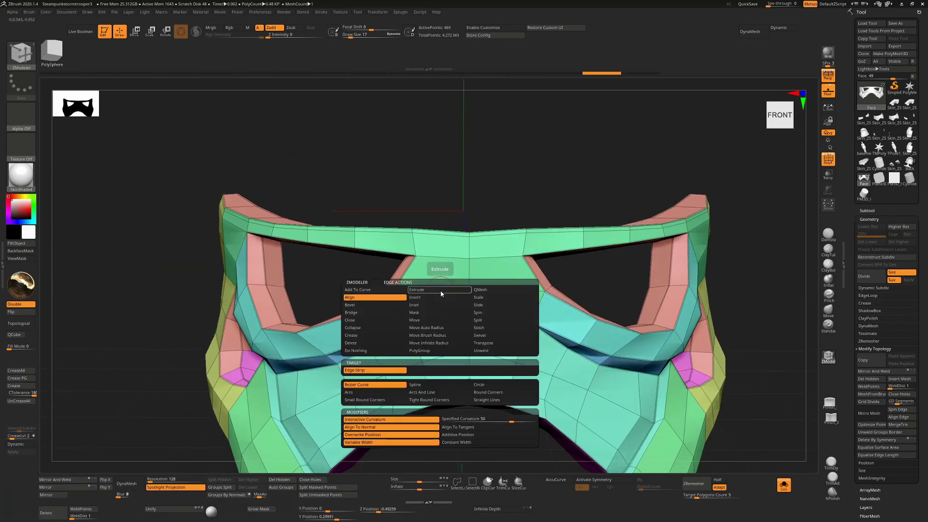
left_click(429, 298)
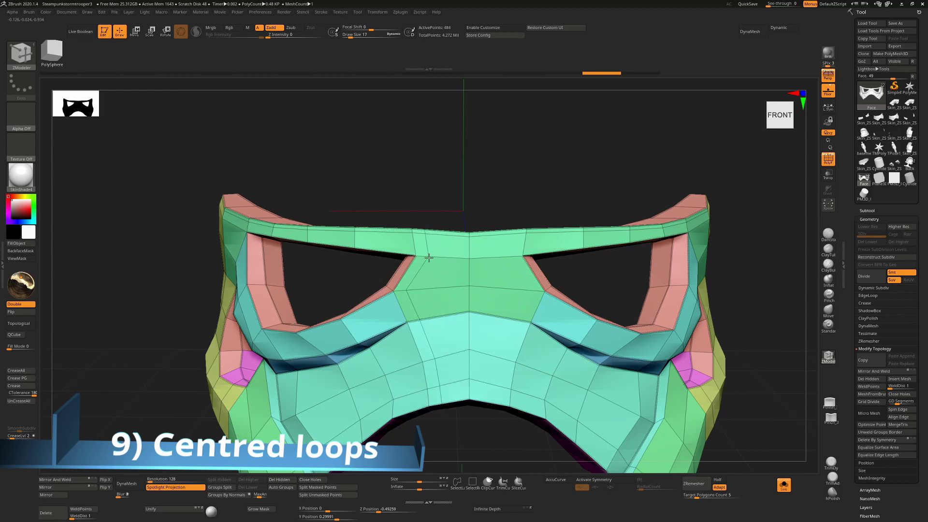
key("space")
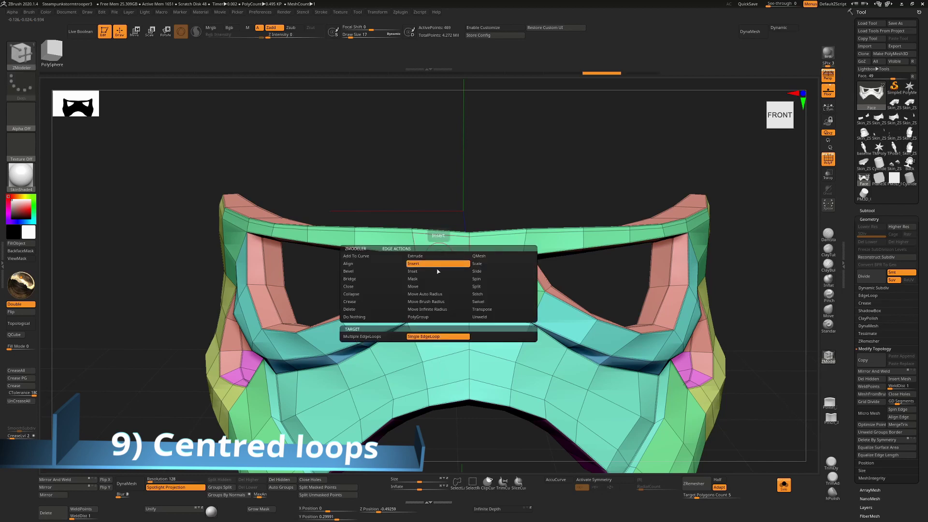
left_click(379, 336)
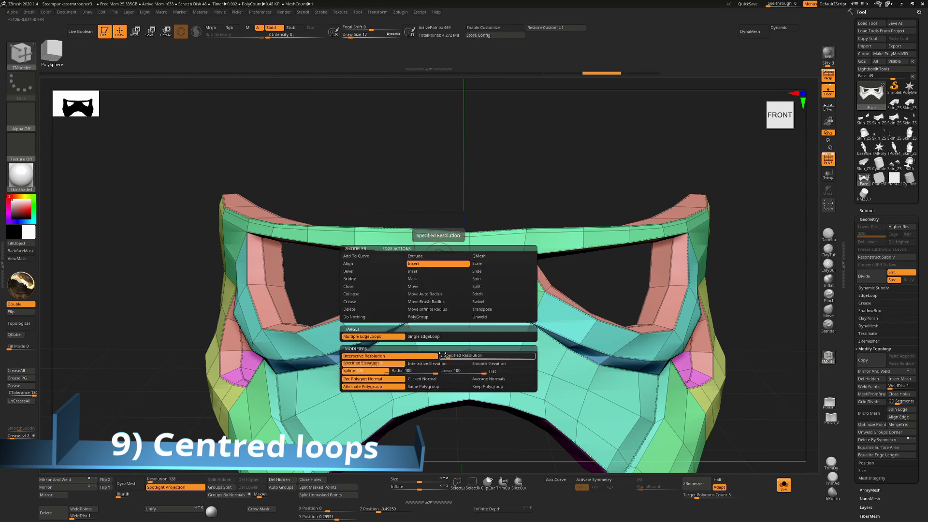
left_click(440, 263)
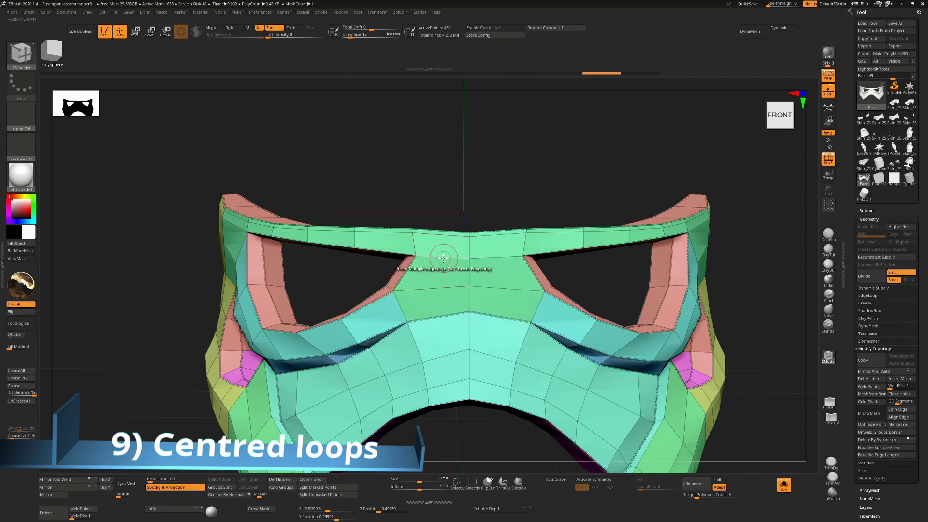
Step: Try inserting a centred edge loop through one half of the nose bridge, and undo it
left_click(443, 258)
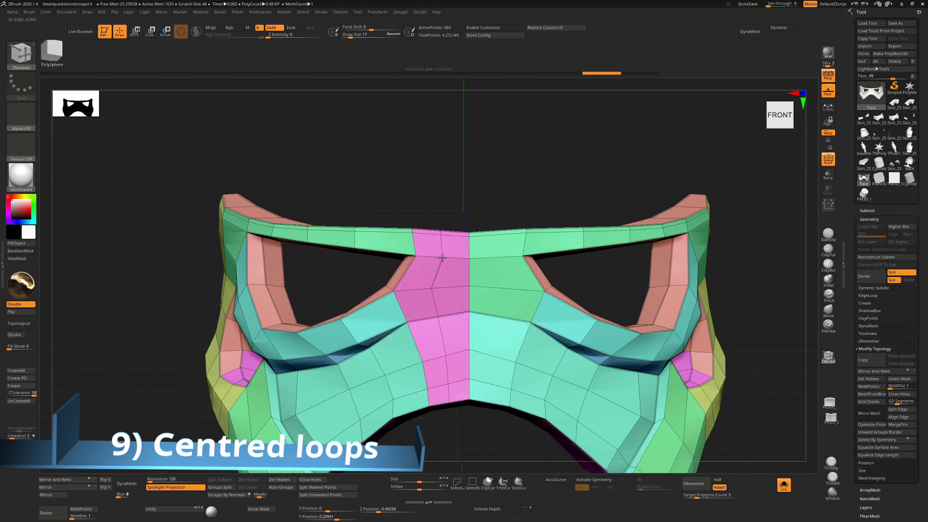
mouse_move(443, 257)
left_mouse_down()
mouse_move(464, 237)
mouse_move(445, 254)
left_mouse_up()
key("ctrl+z")
left_click(440, 257)
key("ctrl+z")
key("ctrl+z")
Step: Insert centred edge loops through both halves of the nose bridge and the adjoining eye section, and undo them
left_click(442, 257)
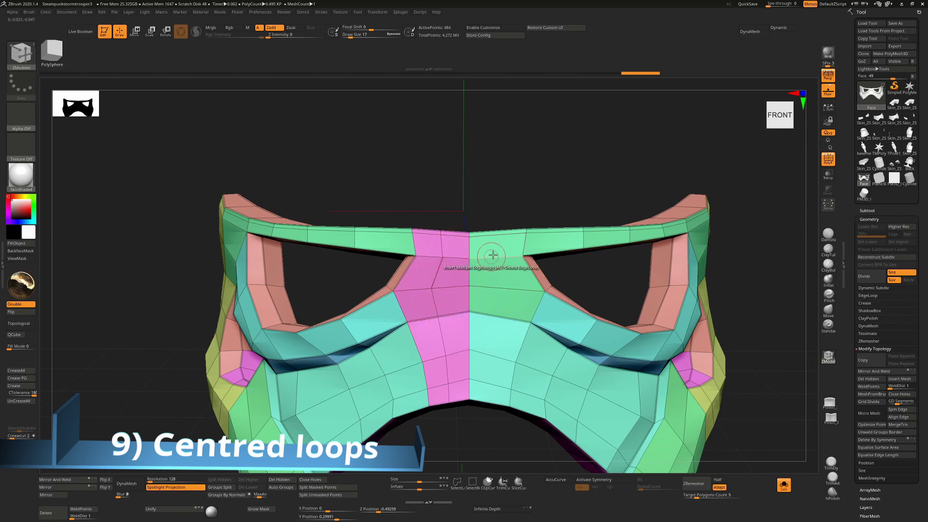
left_click(498, 256)
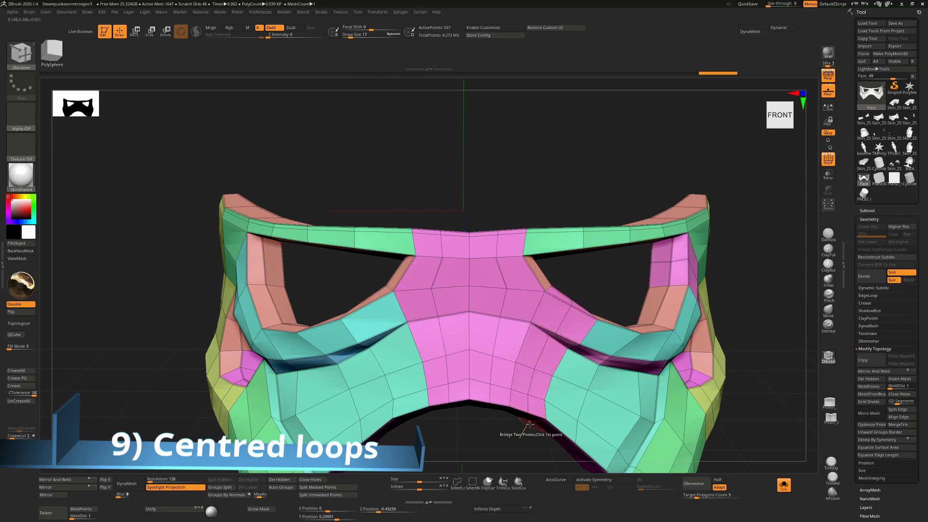
key("ctrl+z")
key("ctrl+z")
key("ctrl+z")
Step: Switch the Multiple EdgeLoops insertion to a Specified Resolution of 1, testing it on the nose bridge
key("space")
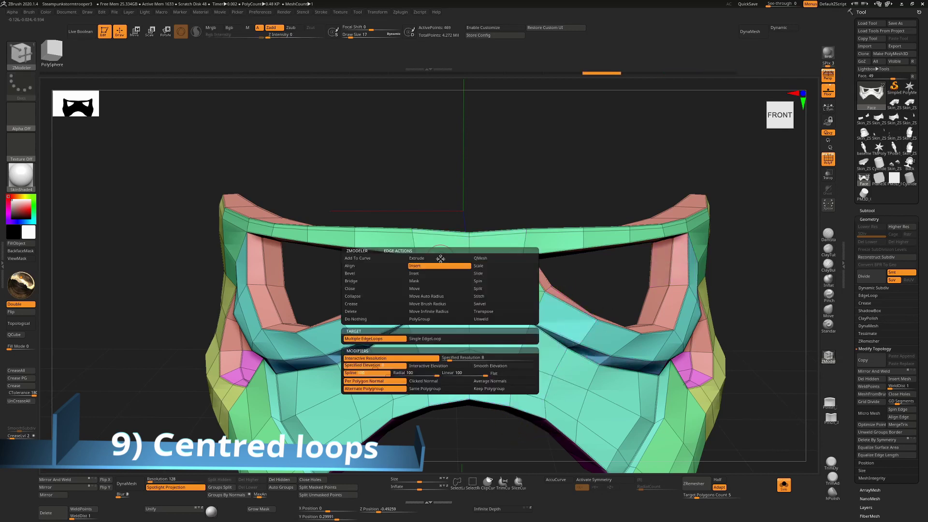
left_click(449, 358)
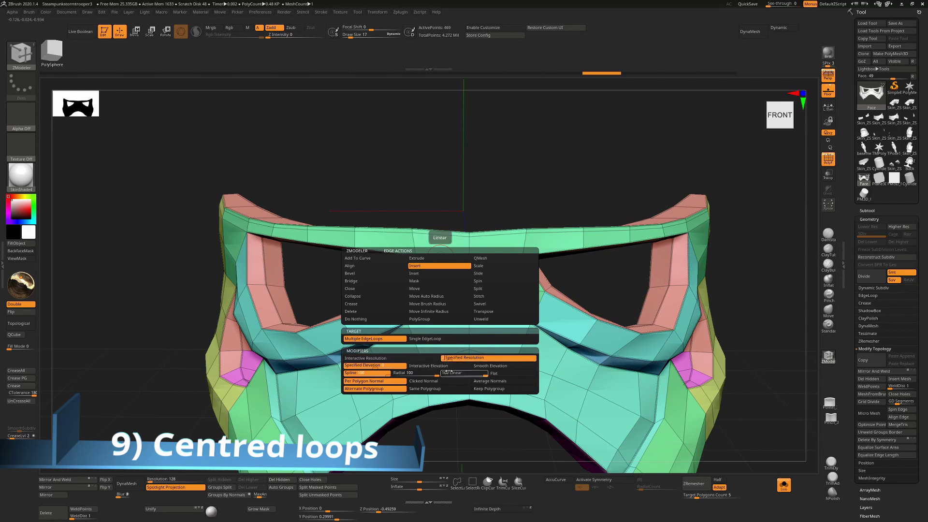
left_click(439, 266)
left_click(446, 261)
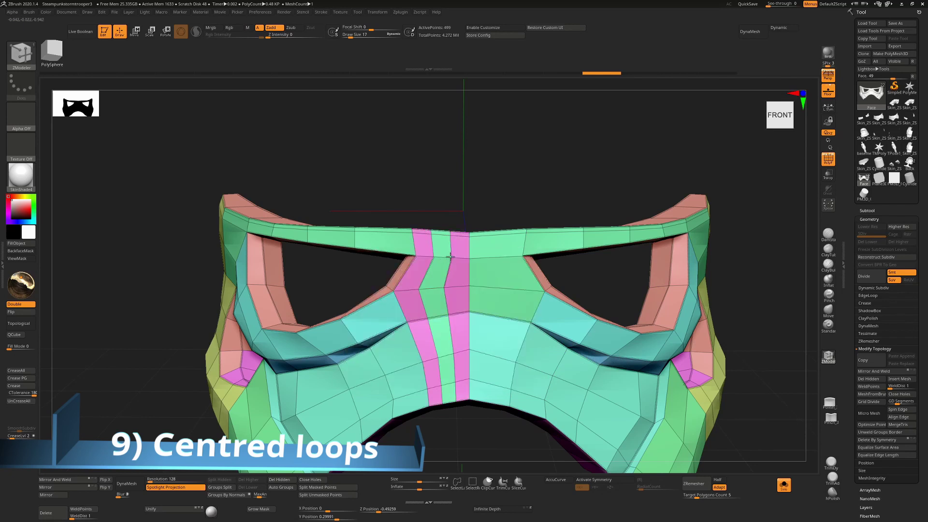
key("space")
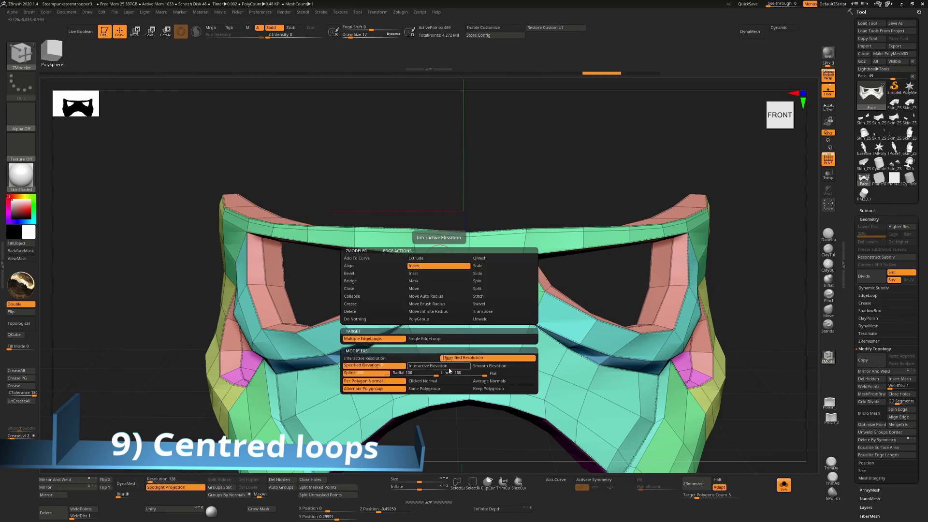
left_click(448, 266)
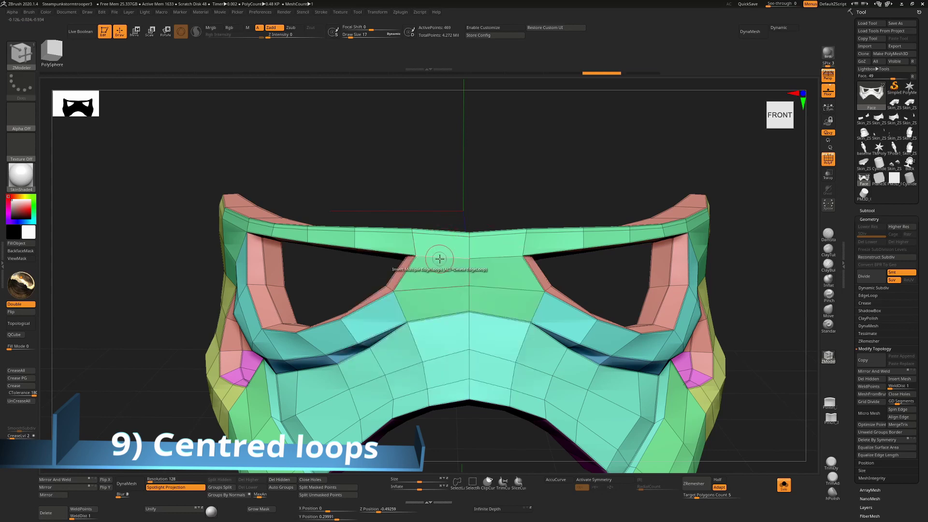
Step: Insert one centred edge loop in each half of the nose bridge at the specified resolution, and undo the loops
left_click(440, 259)
left_click(499, 260)
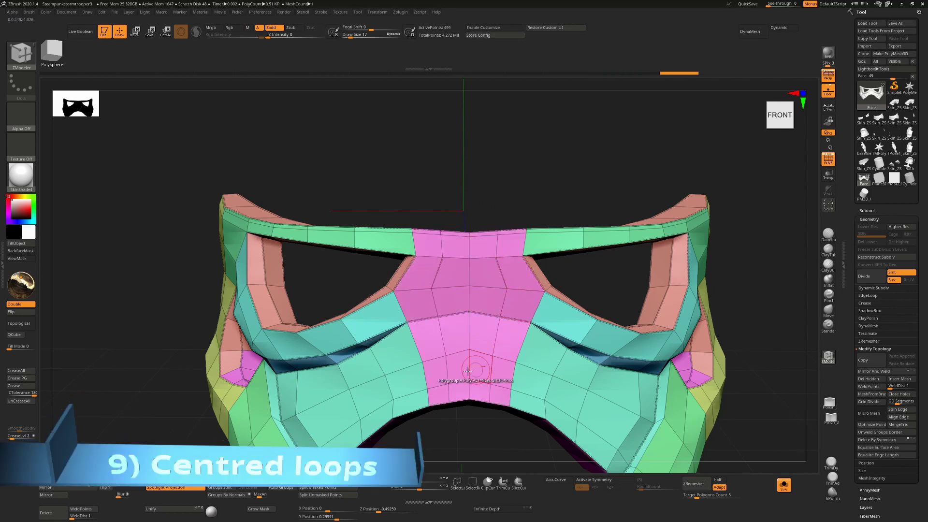
key("ctrl+z")
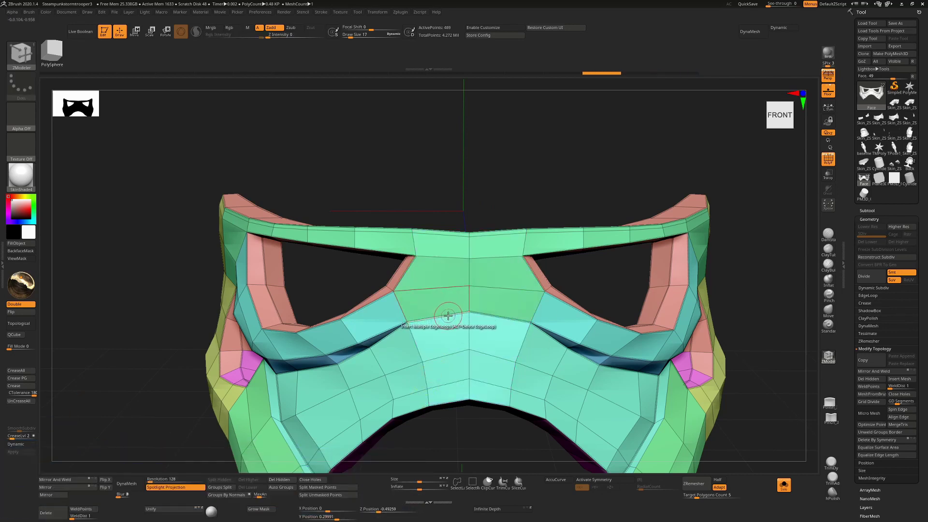
Step: Keep the Multiple EdgeLoops target for edge insertion and enable Smooth Elevation, with the eye opening in an angled view
right_click_drag(436, 322, 285, 304, "alt")
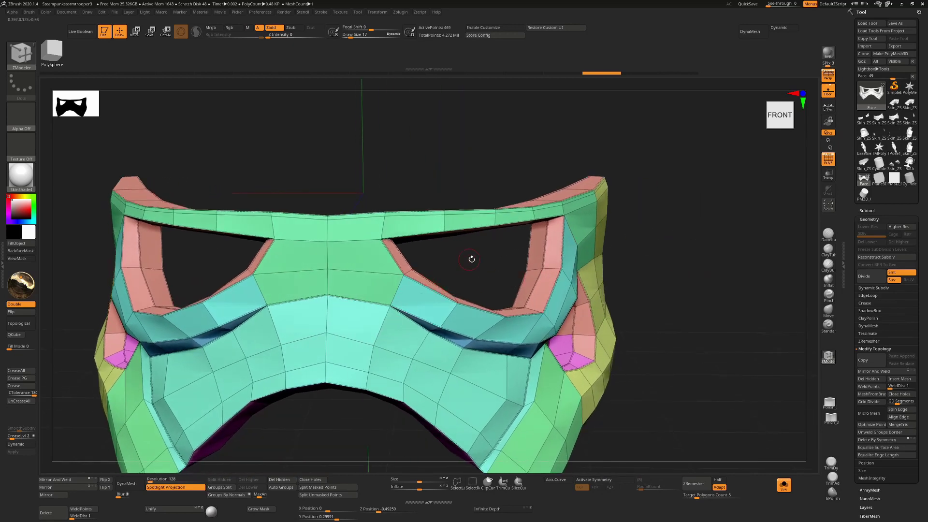
right_click_drag(471, 260, 424, 289)
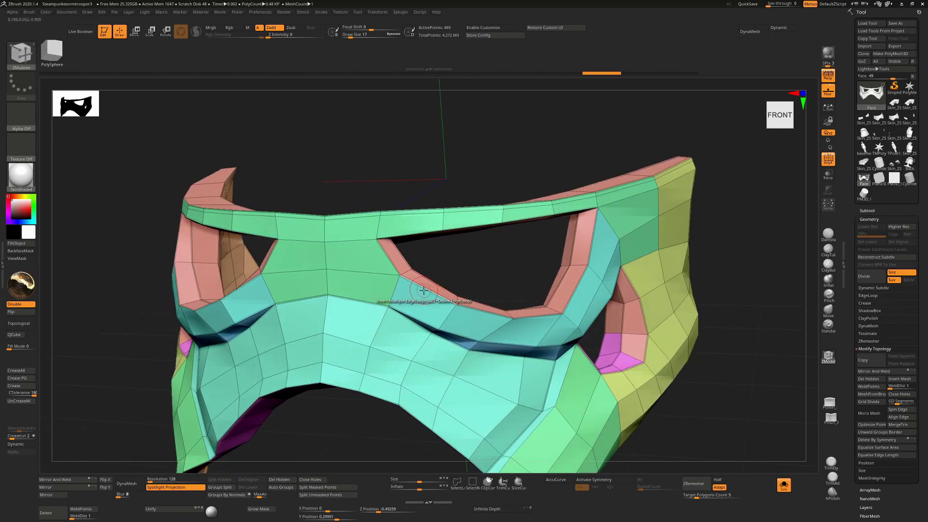
key("space")
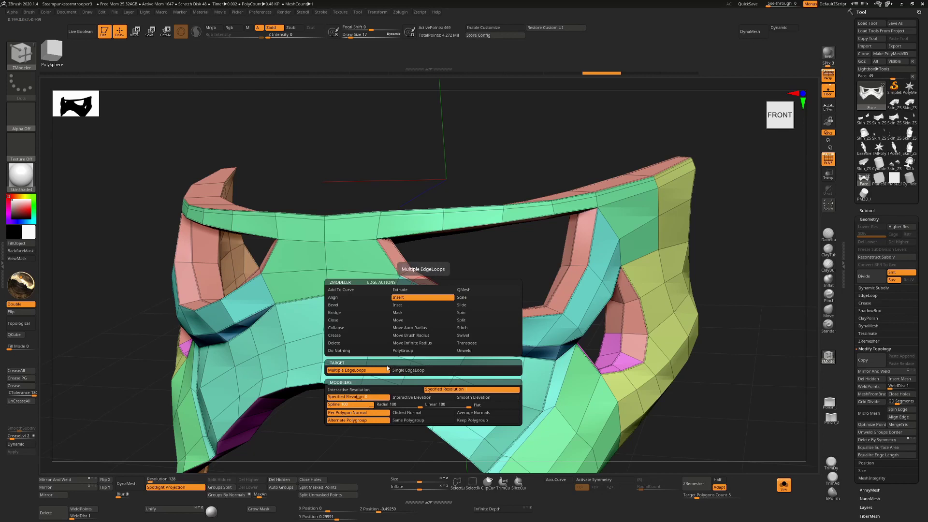
left_click(408, 370)
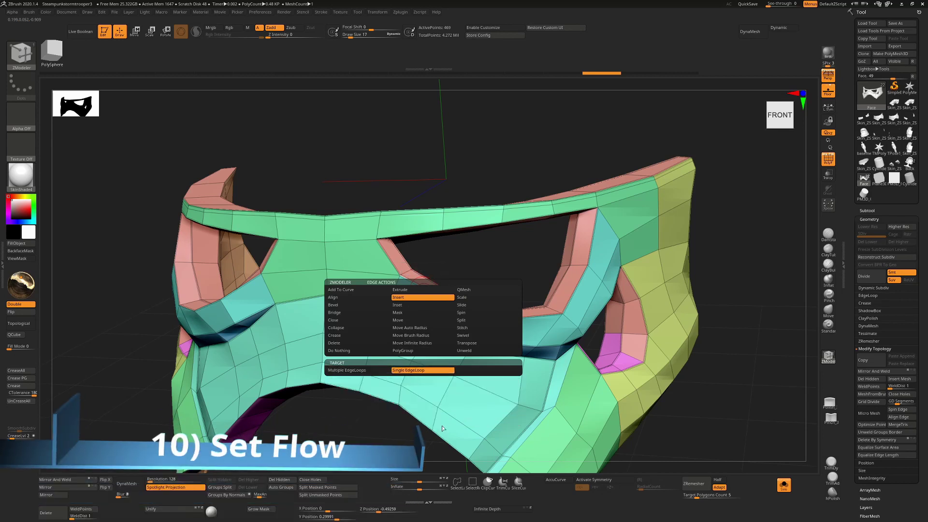
left_click(368, 371)
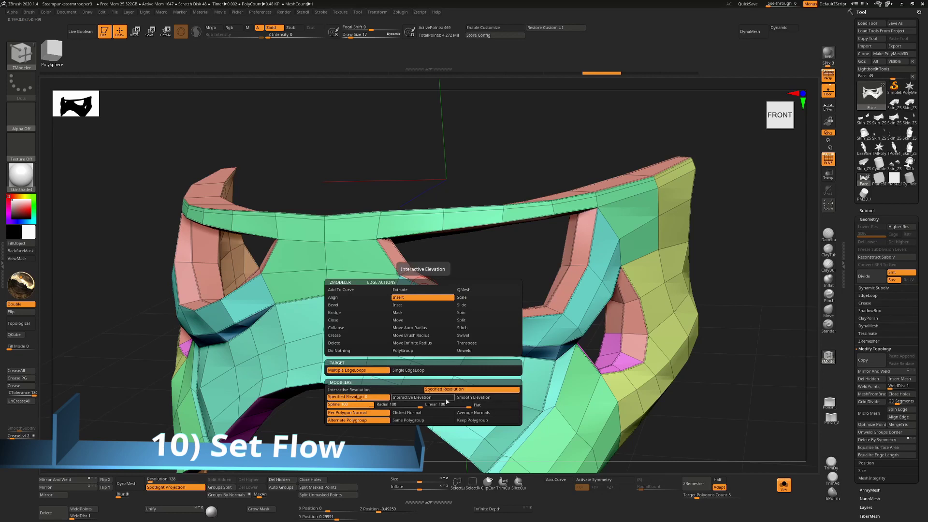
left_click(470, 398)
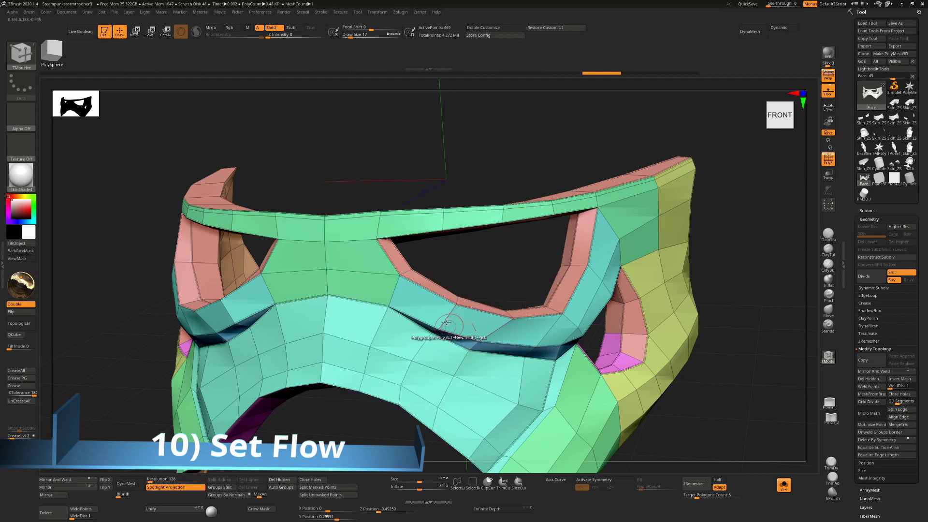
Step: Insert edge loops with Smooth Elevation around the eye opening, across its lower rim, nose side and outer corner
left_click(424, 291)
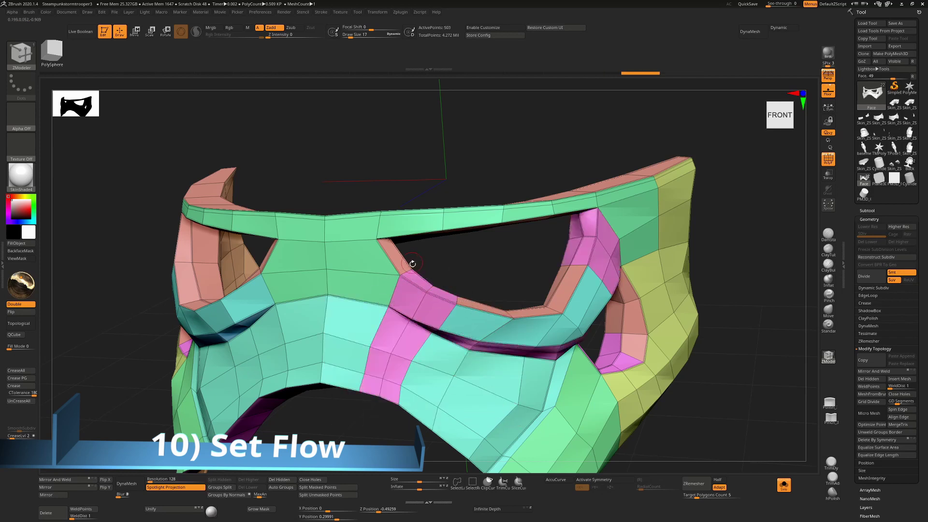
left_click(478, 309)
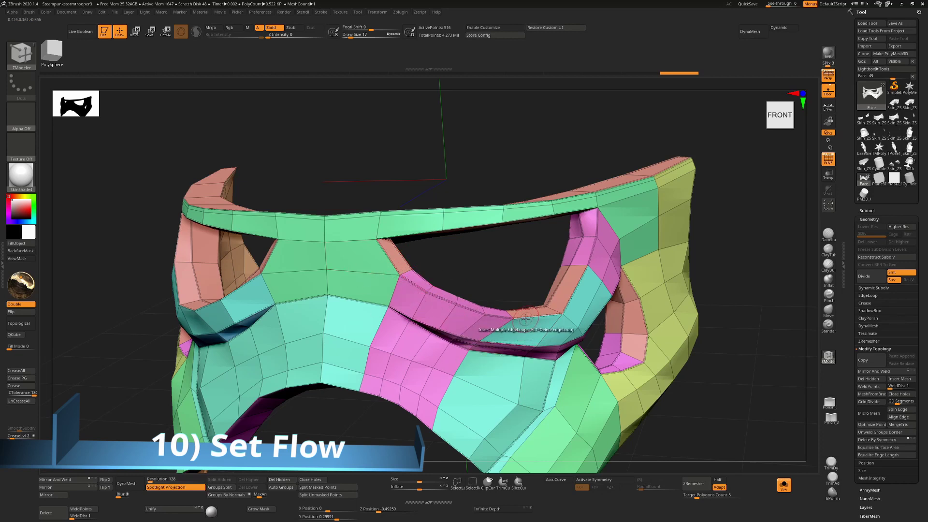
left_click(532, 308)
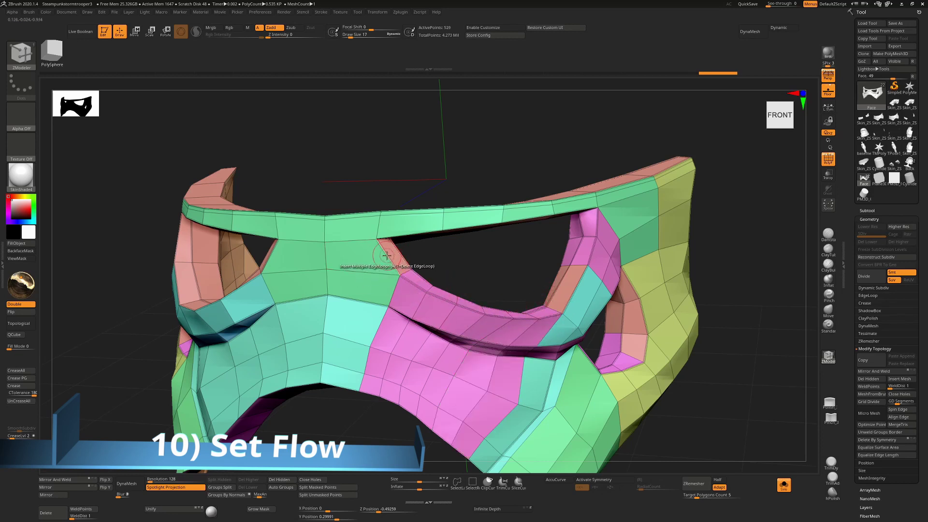
left_click(389, 256)
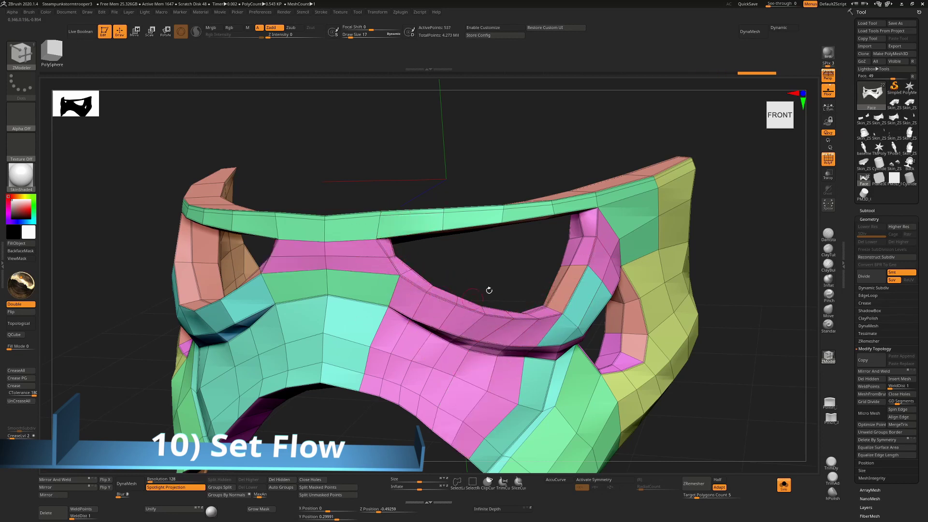
left_click(558, 288)
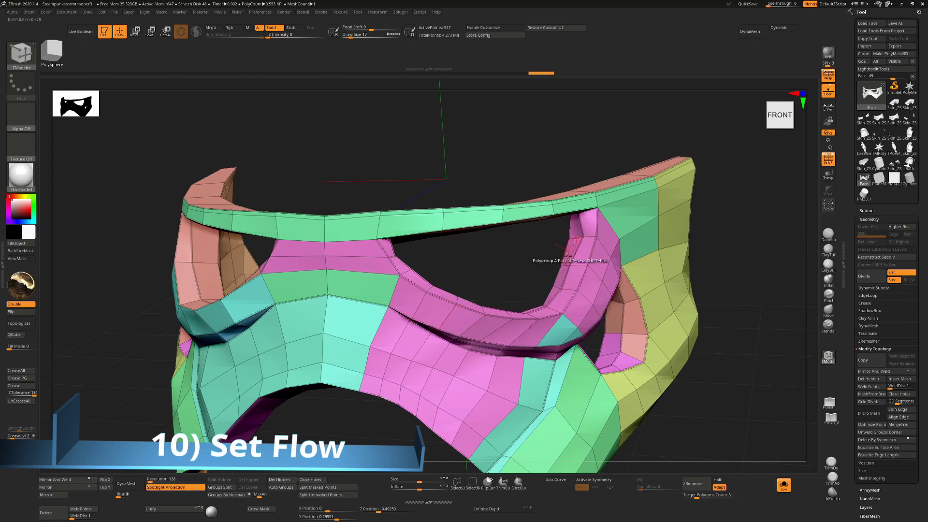
Step: Undo the edge loops inserted around the eye opening
key("ctrl+z")
key("ctrl+z")
key("ctrl+z")
key("ctrl+z")
key("ctrl+z")
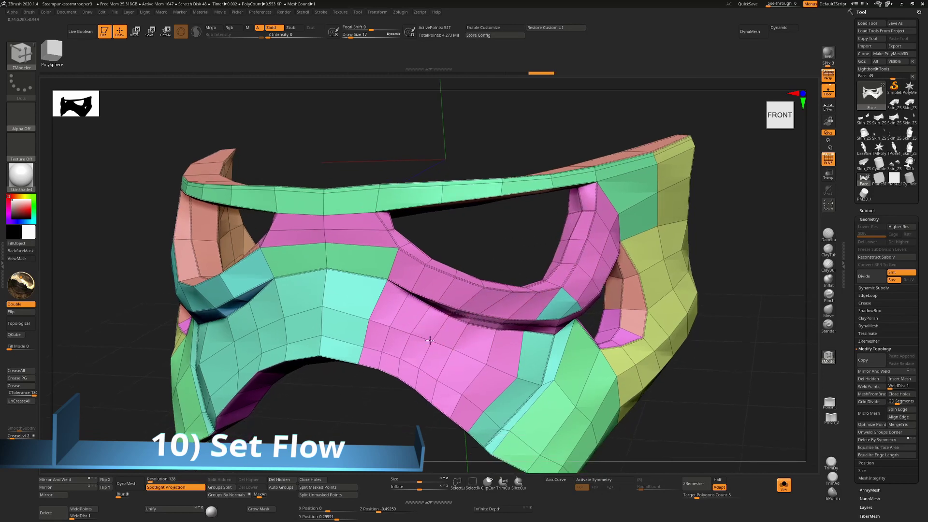
key("ctrl+z")
key("ctrl+z")
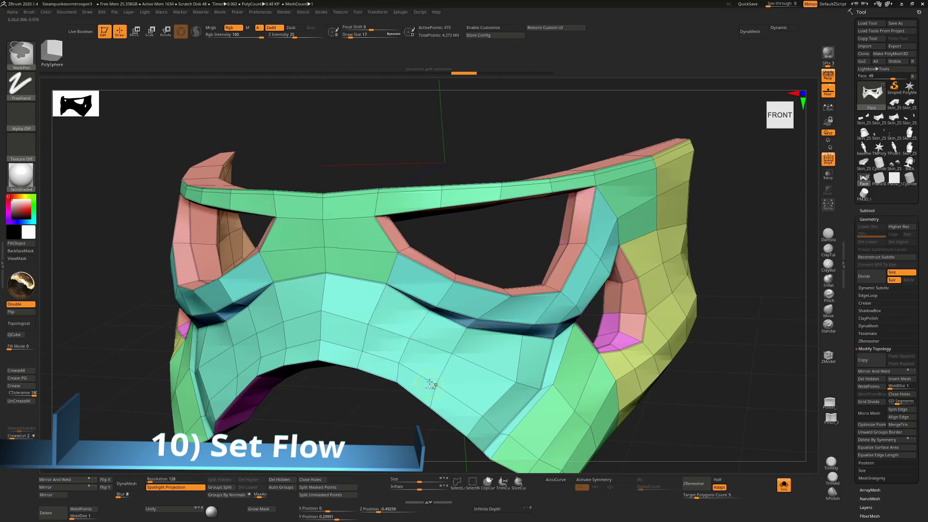
Step: Set the edge loop insertion back to Interactive Resolution, keeping Smooth Elevation enabled
key("space")
left_click(397, 369)
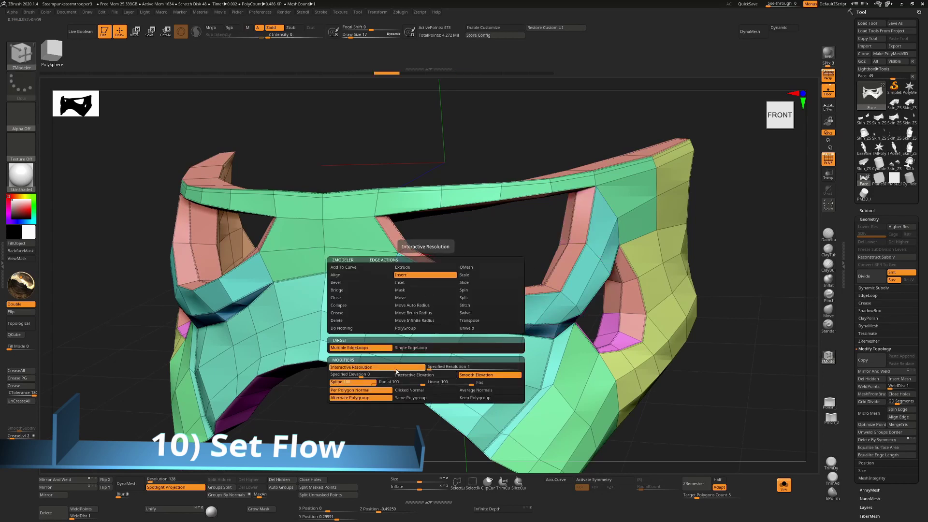
left_click_drag(417, 267, 440, 285)
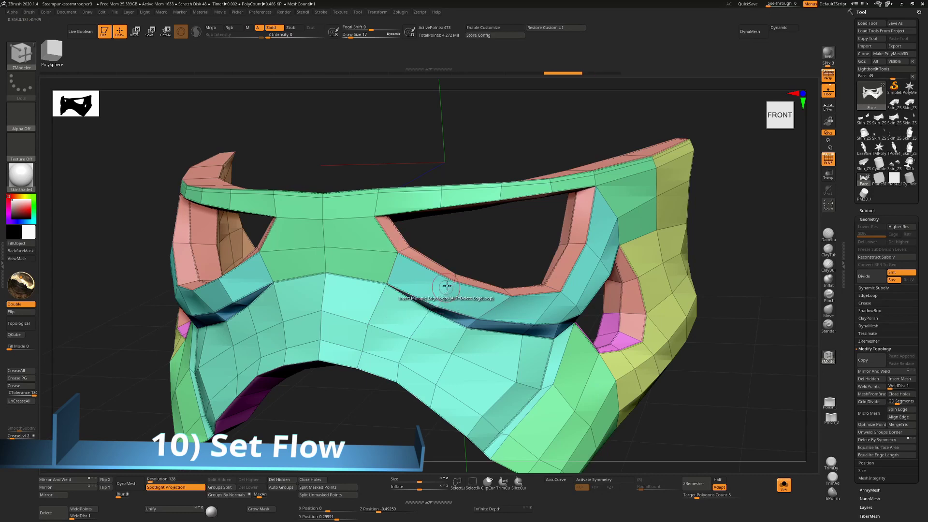
Step: Mark four polygons just below the nose bridge and remove them with the Delete polygon action, using the A Single Poly target
left_click_drag(508, 255, 477, 315)
left_click_drag(392, 404, 440, 408)
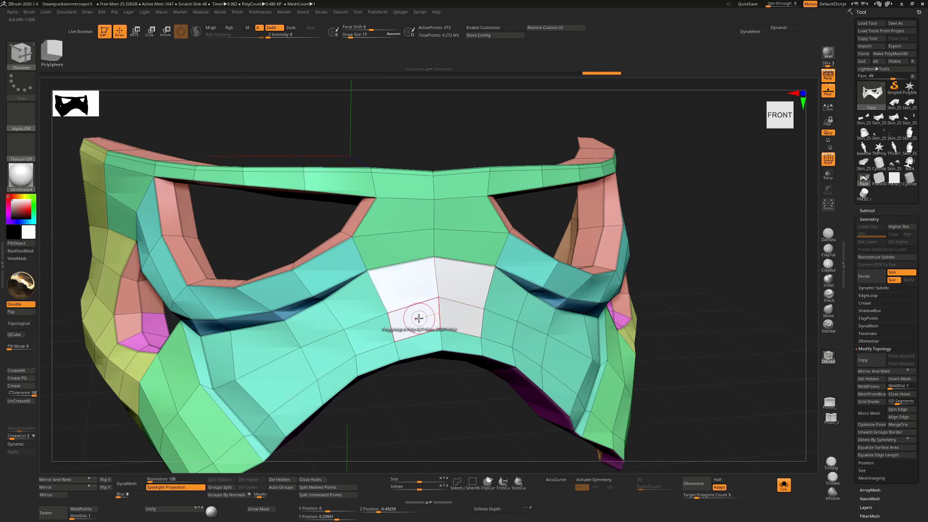
key("space")
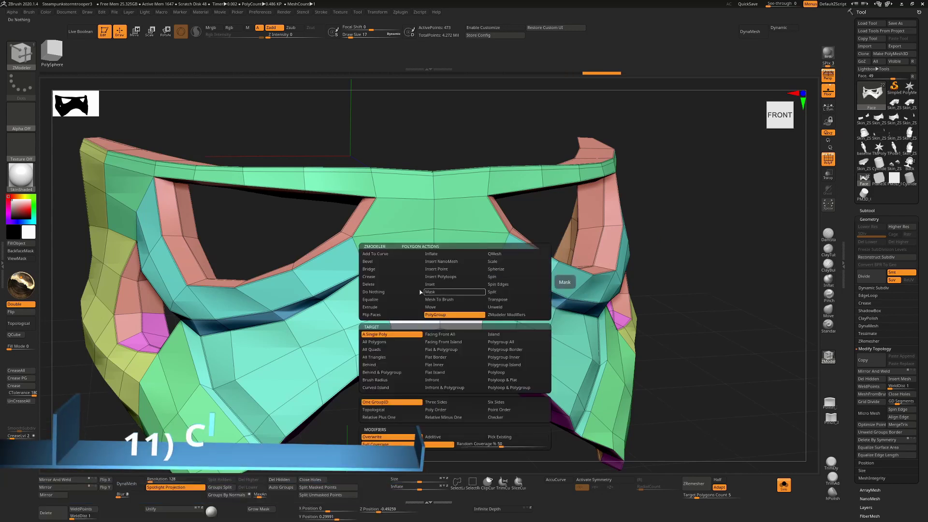
left_click(380, 287)
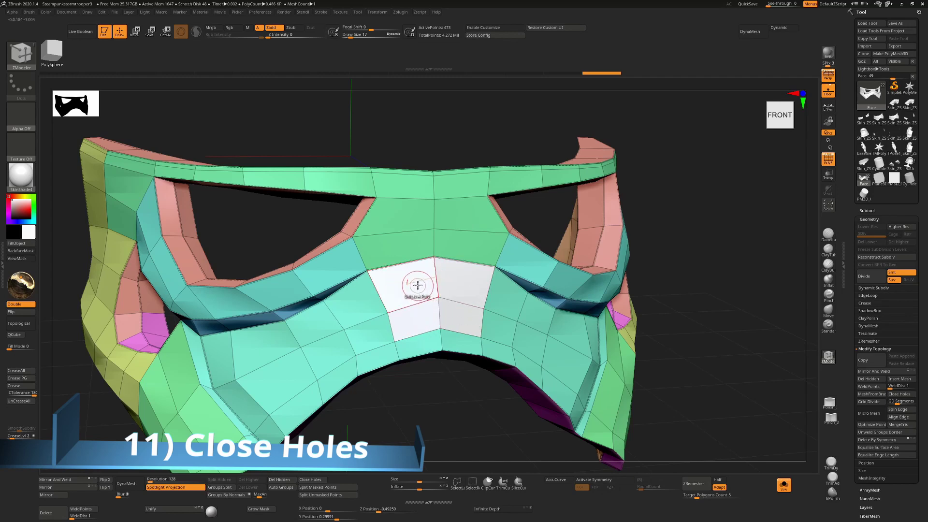
left_click(418, 285)
Step: Close the opening below the nose bridge with the Close edge action, using the Concave Hole target
left_click_drag(417, 380, 433, 369)
key("space")
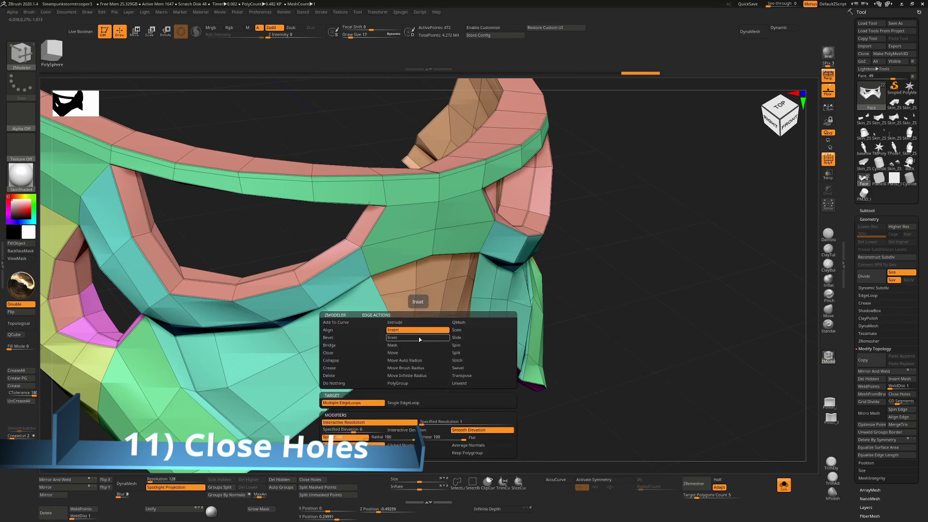
left_click(352, 356)
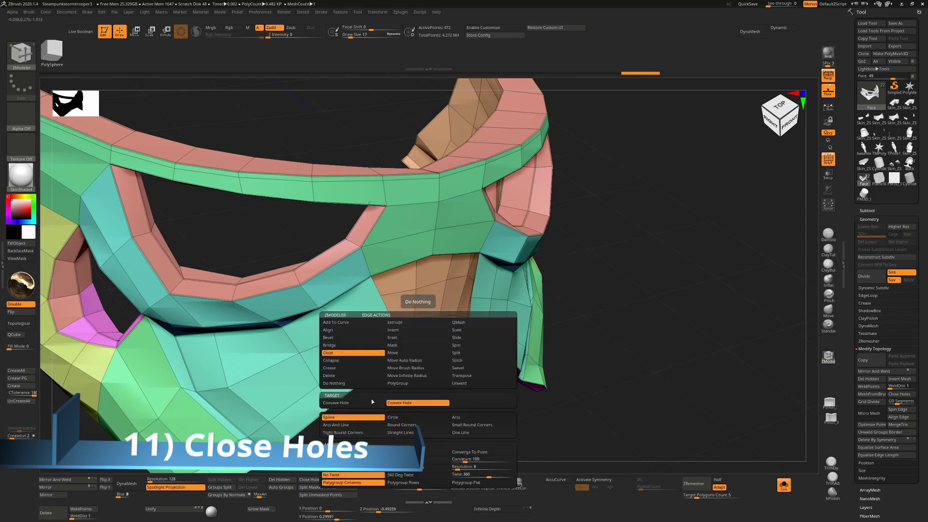
left_click(406, 403)
left_click(416, 339)
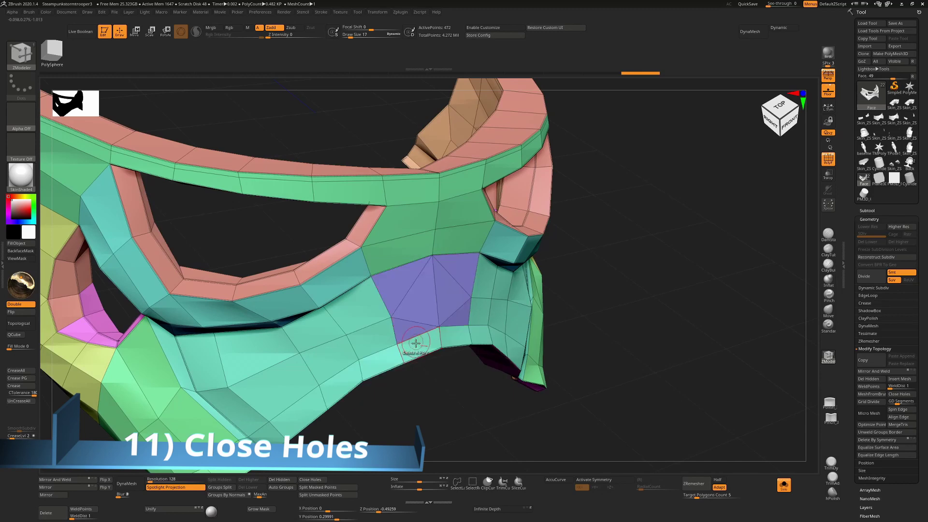
Step: Switch the Close edge action's target to Convex Hole and close the opening below the nose bridge
left_click_drag(429, 399, 473, 317, "shift")
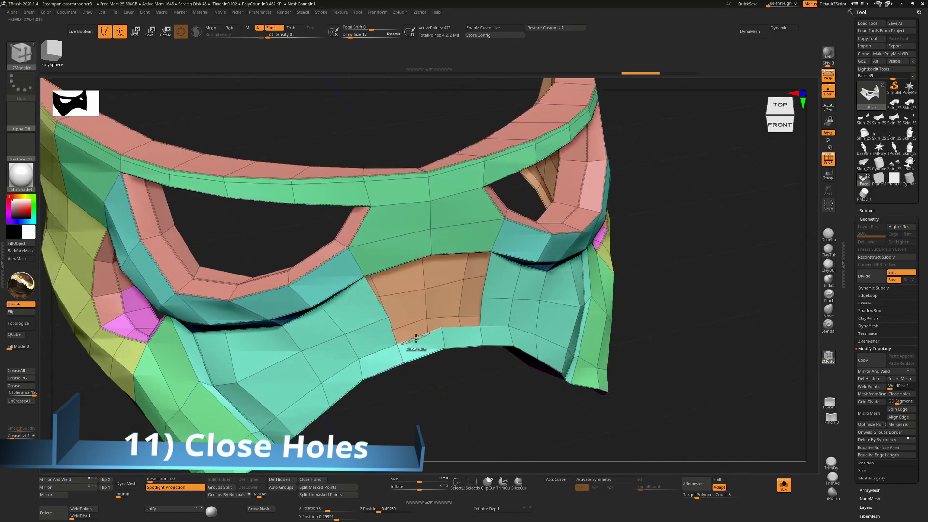
key("space")
left_click(404, 402)
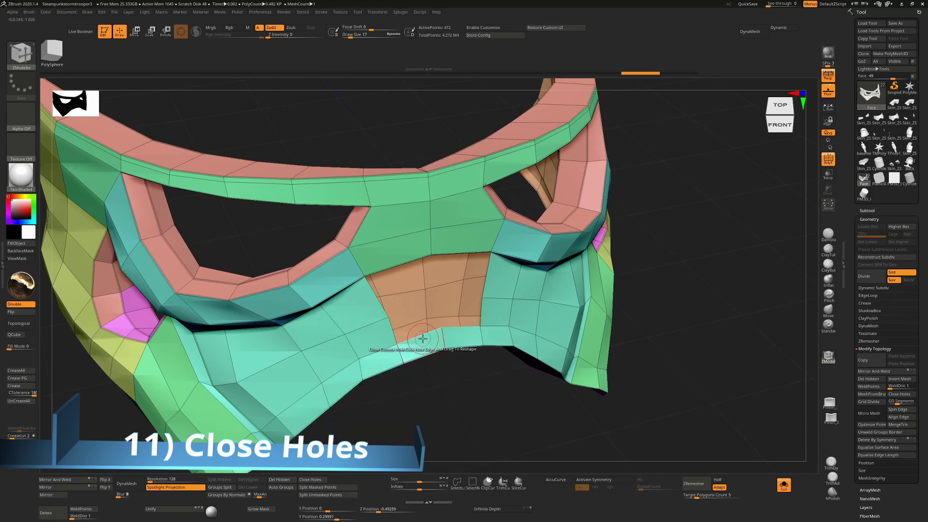
left_click(422, 339)
left_click_drag(431, 408, 420, 325, "shift")
Step: Remove the diagonal edges in the filled area below the nose bridge with the Delete edge action, leaving four quads
key("space")
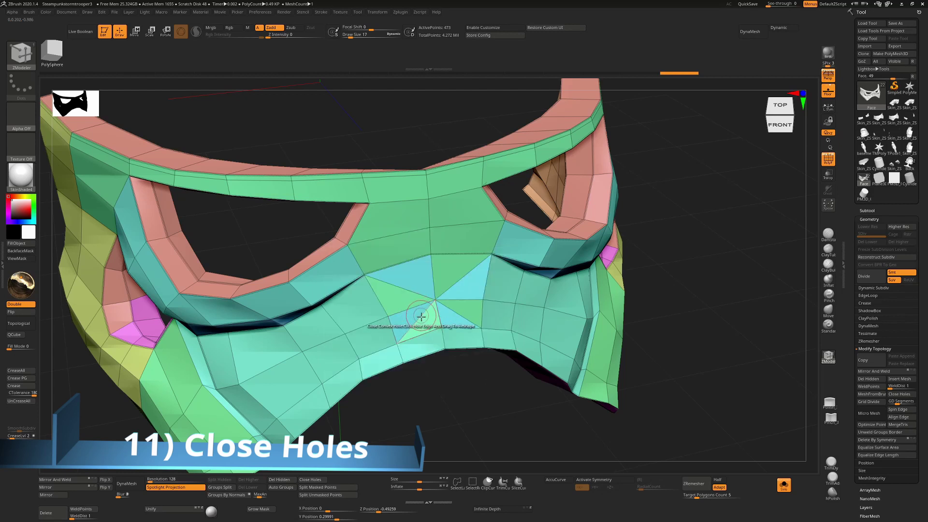
key("space")
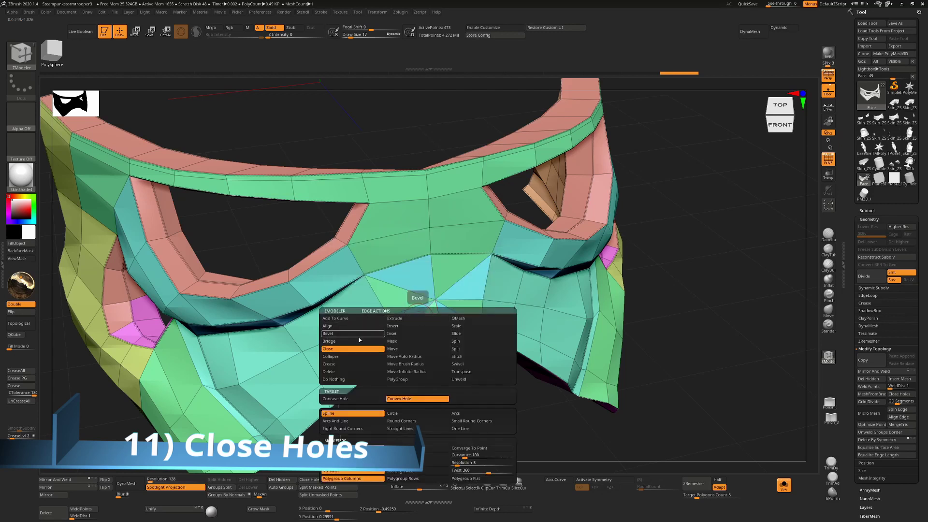
left_click(343, 372)
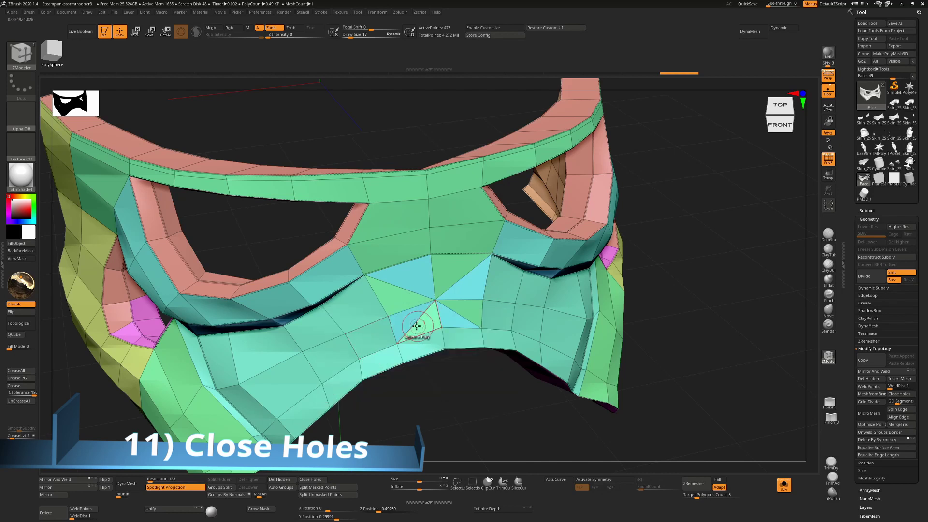
left_click(417, 322)
left_click(409, 291)
left_click(460, 278)
left_click(457, 313)
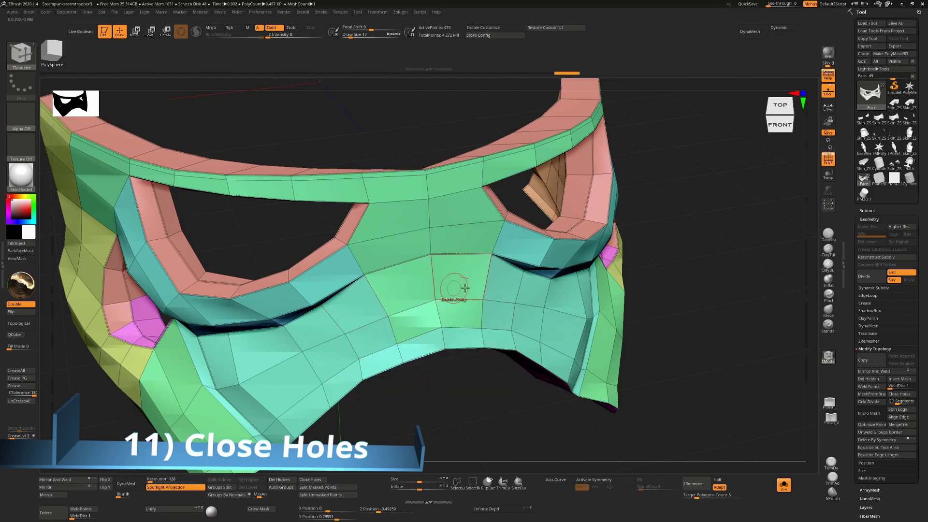
Step: Switch to the cylinder tool and delete the innermost ring of triangles at the centre of its top cap
left_click(910, 180)
key("f")
right_click_drag(548, 114, 516, 295, "alt")
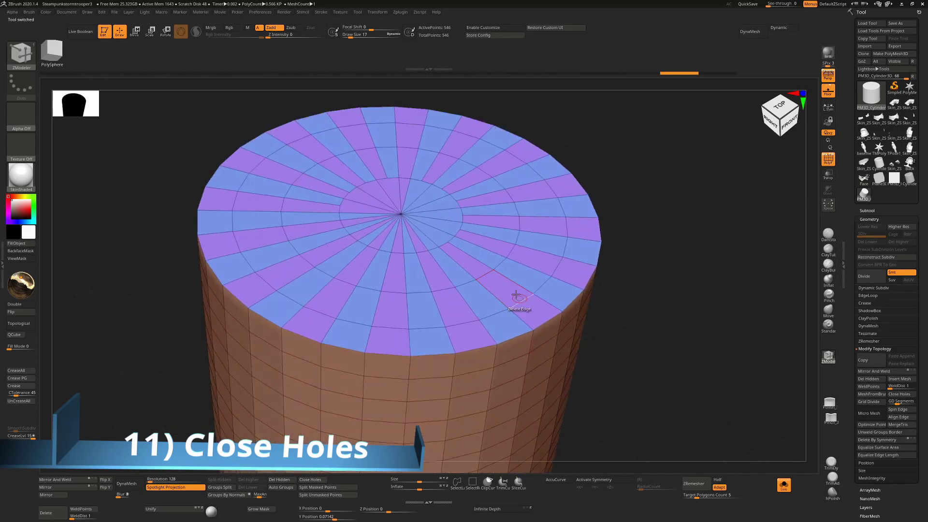
right_click_drag(479, 229, 457, 314)
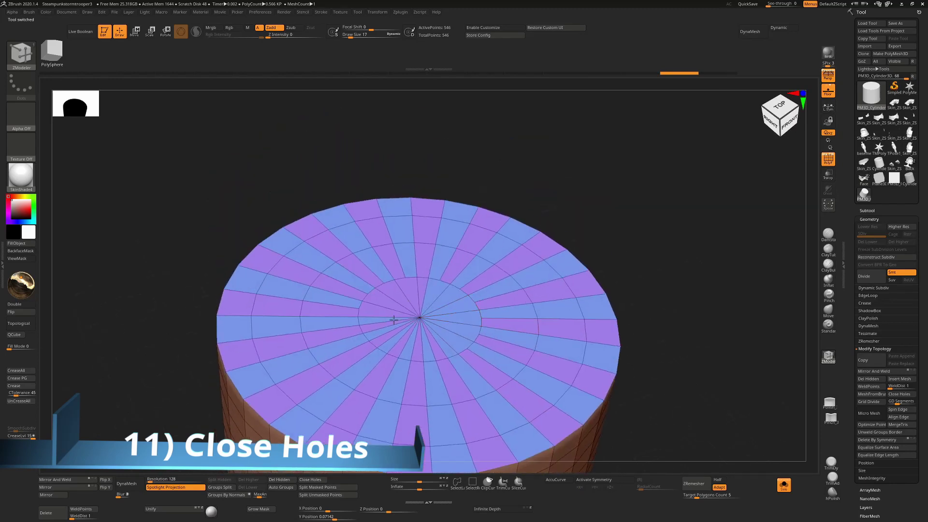
mouse_move(457, 320)
left_mouse_down()
mouse_move(443, 297)
mouse_move(428, 334)
mouse_move(401, 342)
left_mouse_up()
mouse_move(387, 374)
left_mouse_down("alt")
mouse_move(460, 379)
mouse_move(464, 368)
left_mouse_up("alt")
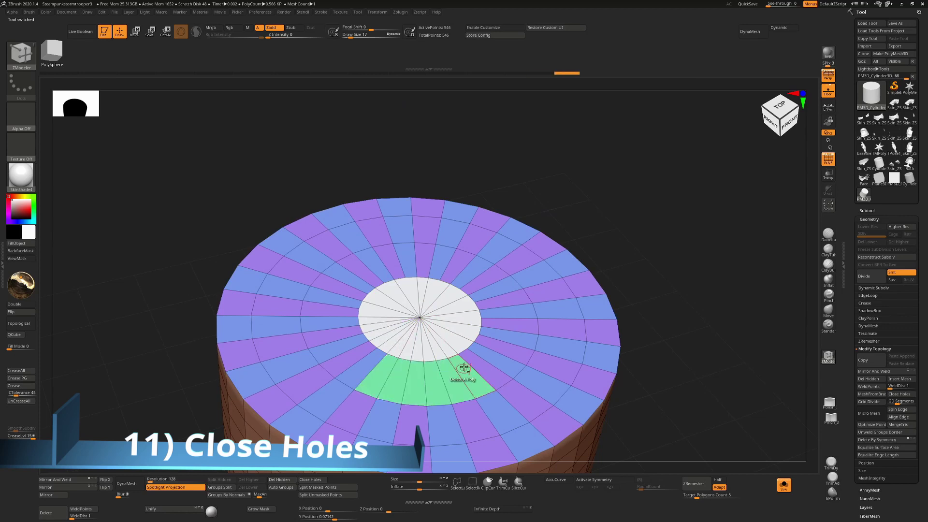
left_click(459, 305)
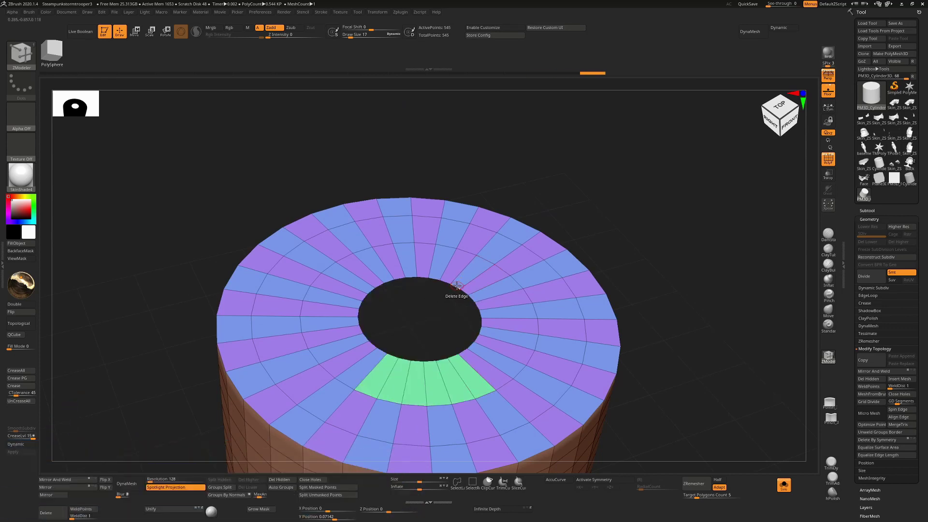
Step: Try closing the round hole in the cylinder's cap with the Close edge action, using the Convex Hole target
key("space")
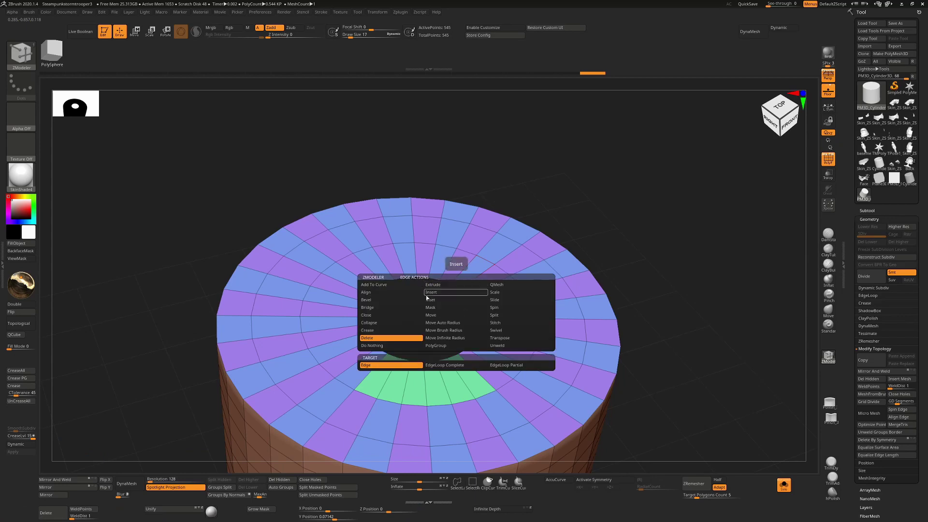
left_click(368, 315)
left_click(452, 366)
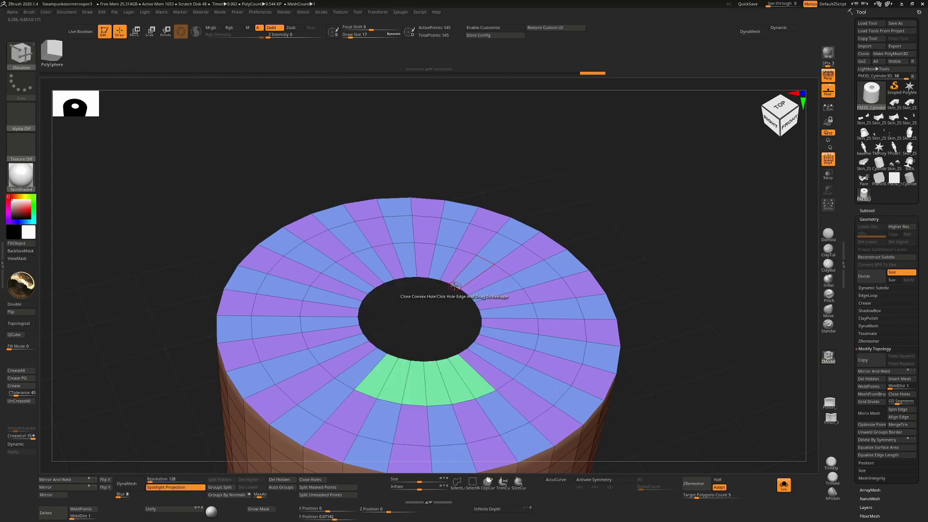
left_click(455, 286)
right_click_drag(414, 278, 449, 291, "ctrl")
key("ctrl+z")
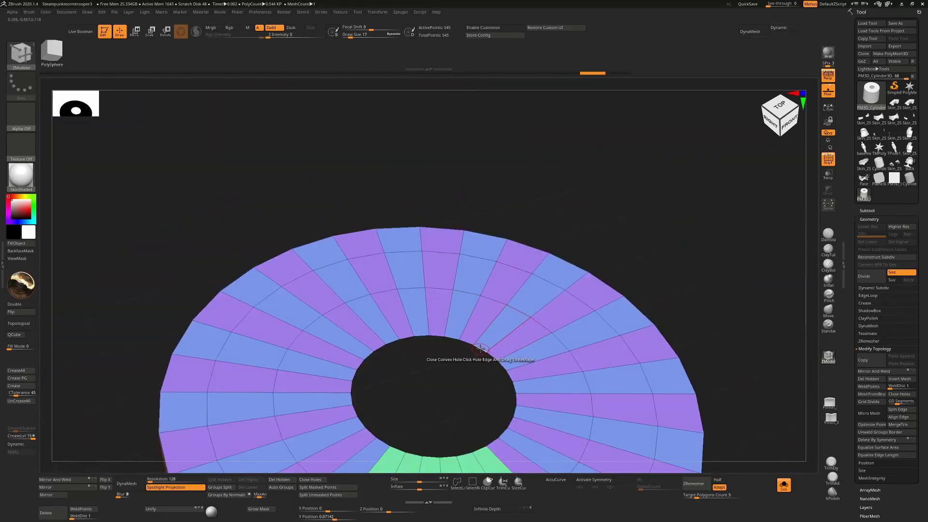
Step: Close the round hole in the cylinder's cap with the Close edge action's Concave Hole target
key("space")
left_click(413, 405)
left_click(477, 346)
right_click_drag(467, 308, 444, 213, "alt")
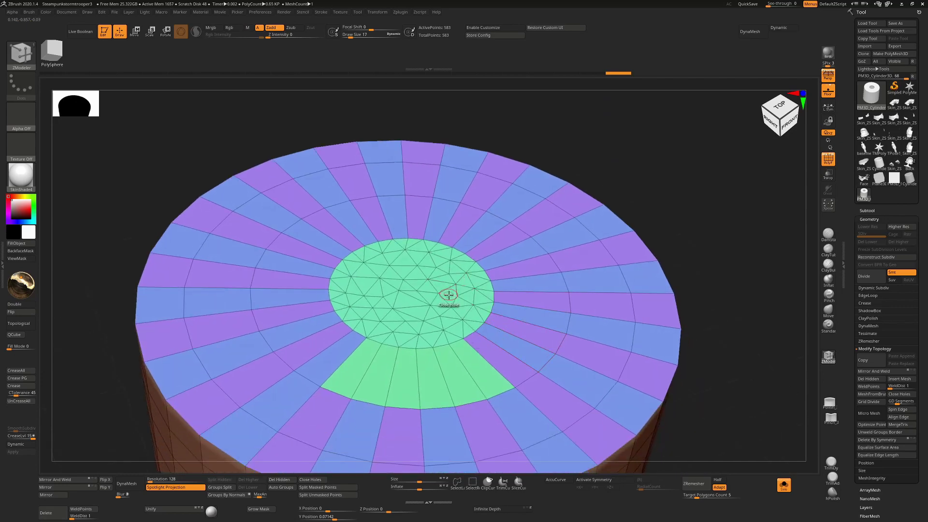
Step: Return to the mask and delete one polygon on each side of the area below the nose bridge
left_click(864, 179)
right_click_drag(432, 309, 408, 177, "alt")
right_click_drag(468, 282, 442, 235, "alt")
right_click_drag(643, 260, 562, 281)
right_click_drag(696, 315, 713, 300, "shift")
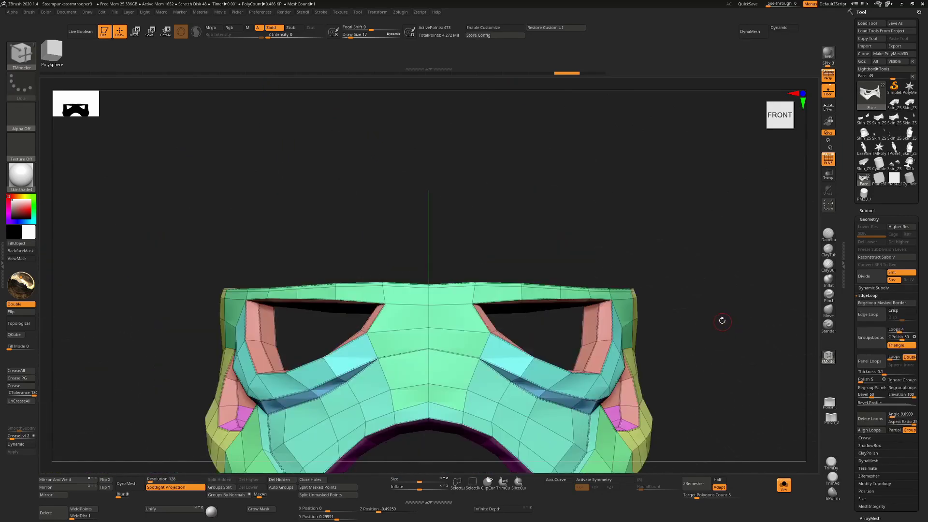
right_click_drag(718, 255, 653, 304)
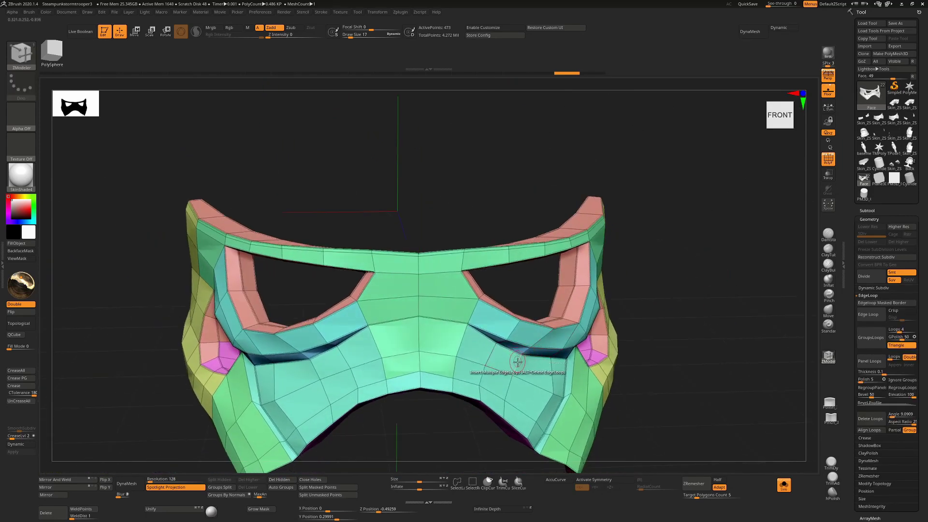
left_click(497, 382)
left_click(339, 387)
right_click_drag(429, 440, 362, 373)
Step: Set the ZModeler edge action to Bridge with the Two Holes target
key("space")
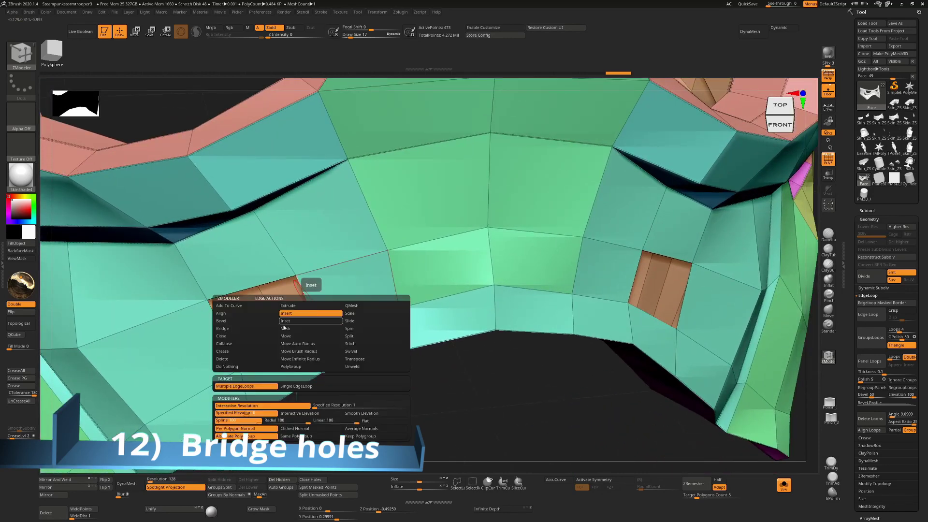
left_click(241, 329)
left_click(296, 386)
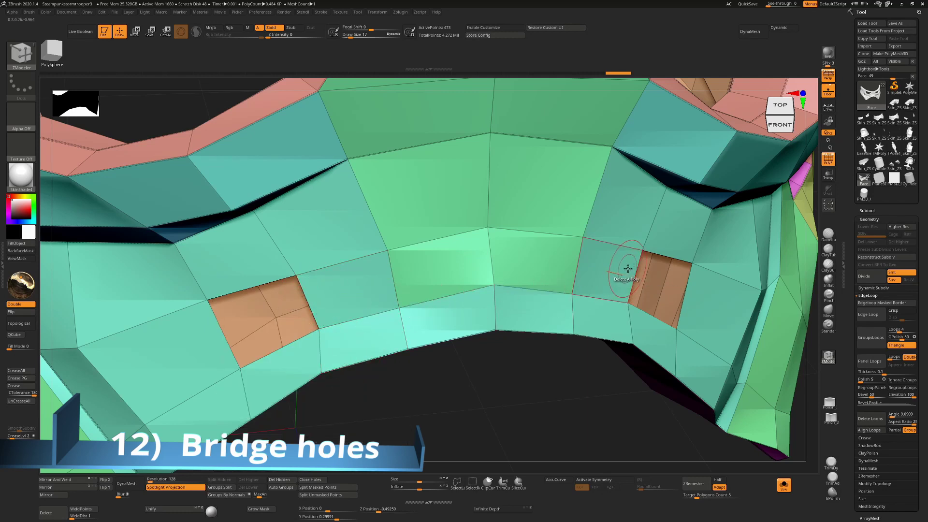
left_click_drag(630, 269, 650, 339)
key("ctrl+z")
left_click_drag(532, 387, 522, 321)
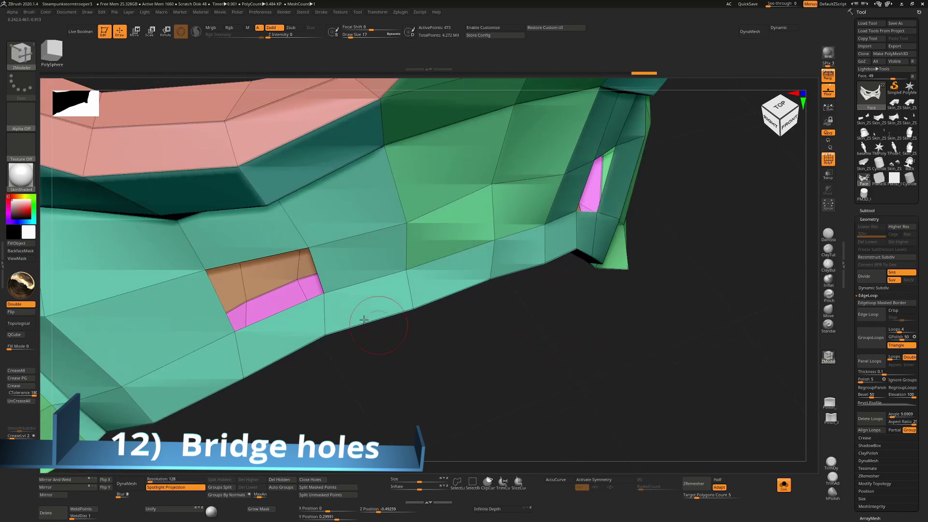
left_click(317, 270)
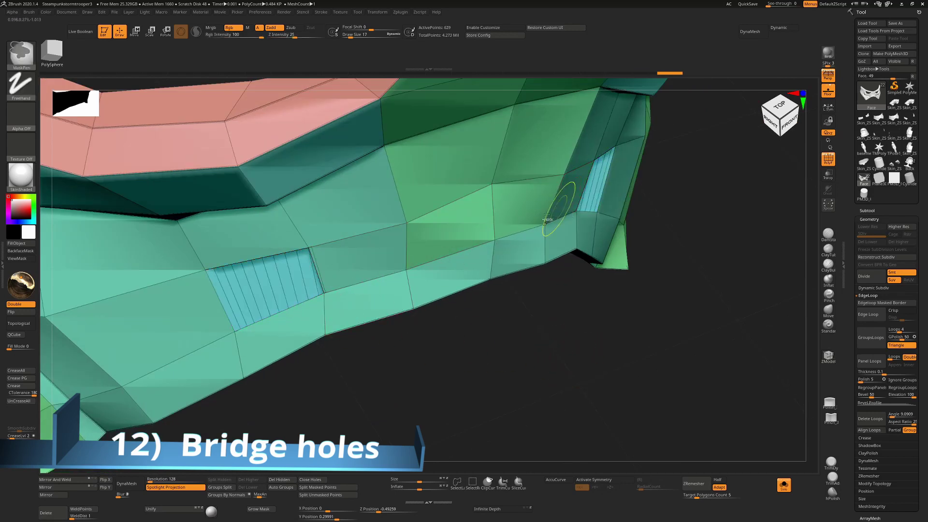
key("ctrl+z")
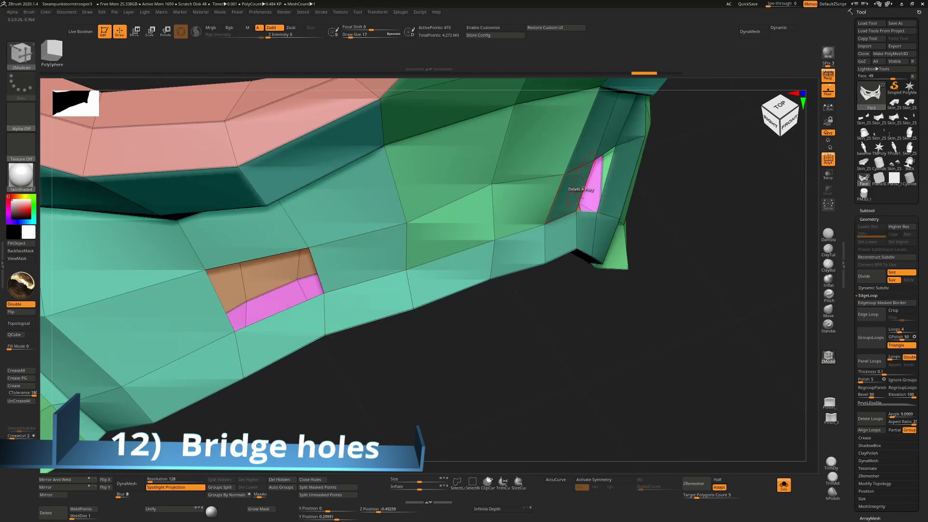
Step: Bridge the two square holes with a handle that arches forward across the front of the mask
left_click_drag(583, 183, 652, 313)
right_click_drag(652, 313, 663, 262, "ctrl")
mouse_move(754, 309)
left_mouse_down()
mouse_move(748, 278)
mouse_move(729, 327)
mouse_move(700, 325)
mouse_move(702, 314)
mouse_move(678, 329)
left_mouse_up()
Step: Preview the bridged mask with dynamic subdivision and the polyframe hidden, and restore the faceted polyframe display
key("d")
key("shift+f")
key("shift+f")
key("shift+f")
key("shift+f")
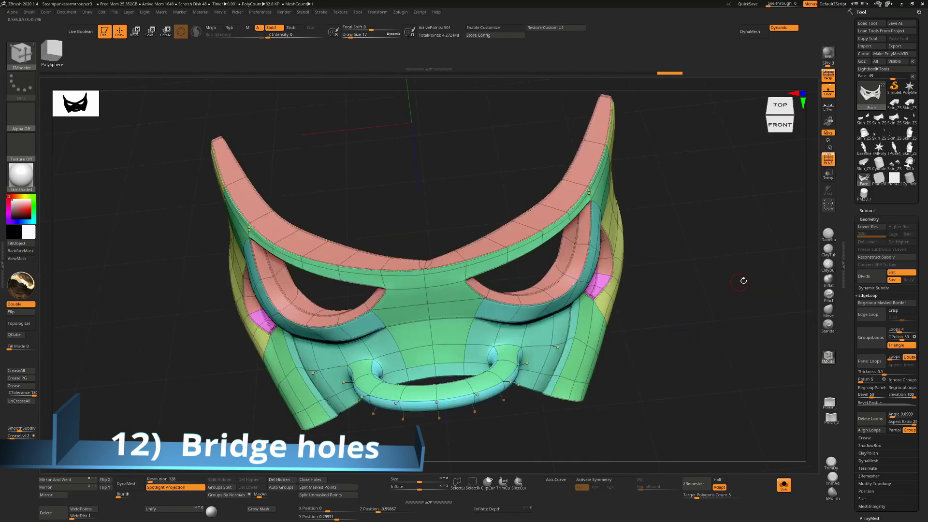
key("shift+f")
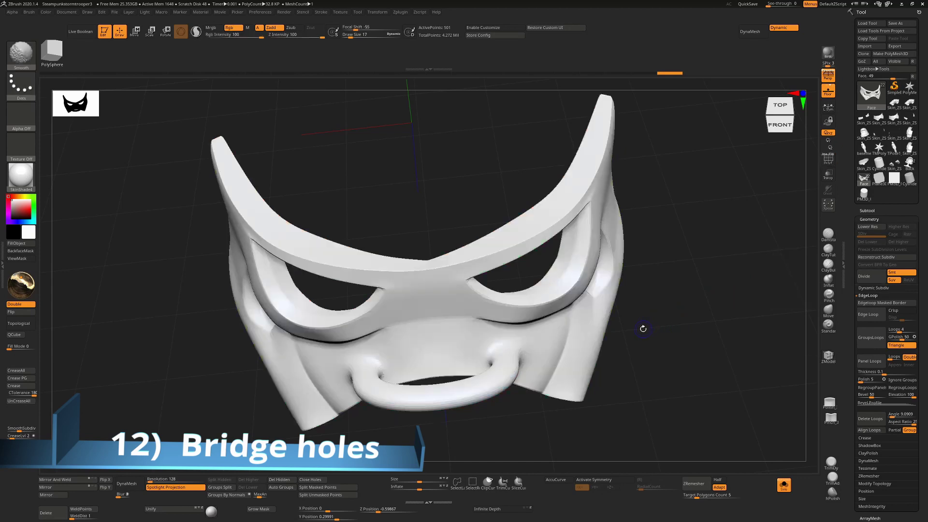
key("shift+d")
left_click_drag(695, 341, 615, 356)
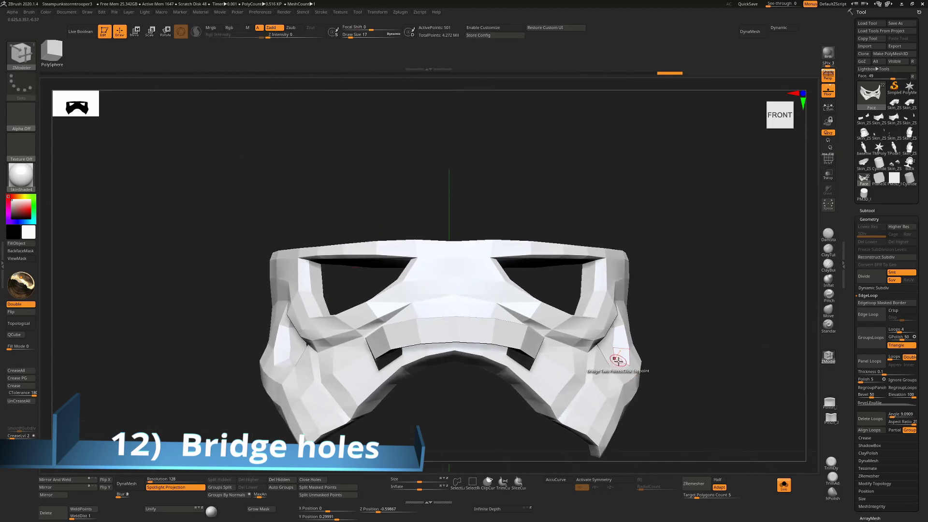
key("shift+f")
Step: Use the PolyGroup polygon action on single polygons to give the nose area the same teal polygroup as its surroundings
left_click_drag(721, 289, 728, 295)
right_click_drag(514, 360, 472, 334, "alt")
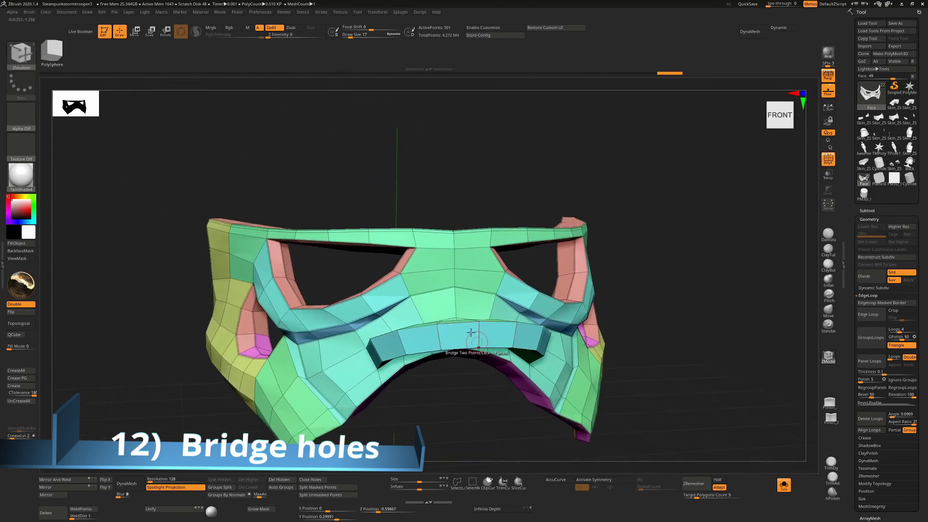
left_click_drag(461, 409, 399, 330)
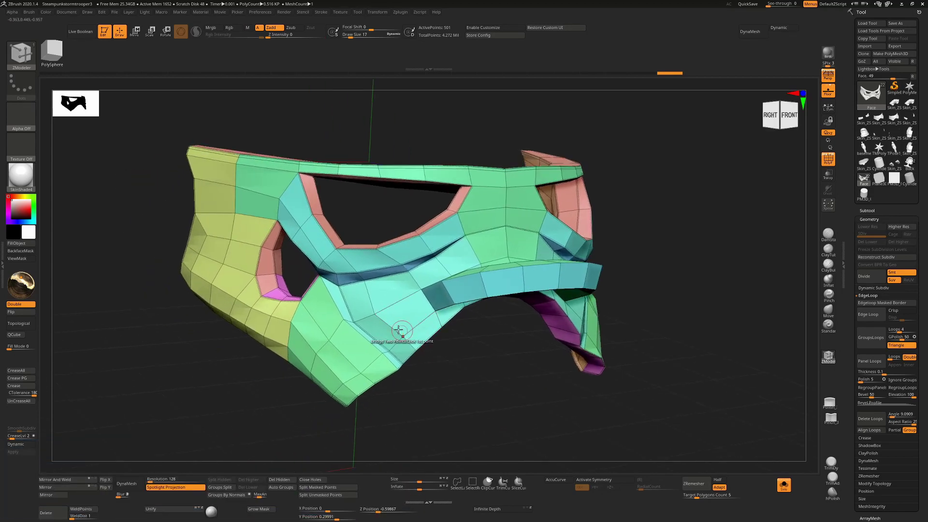
key("space")
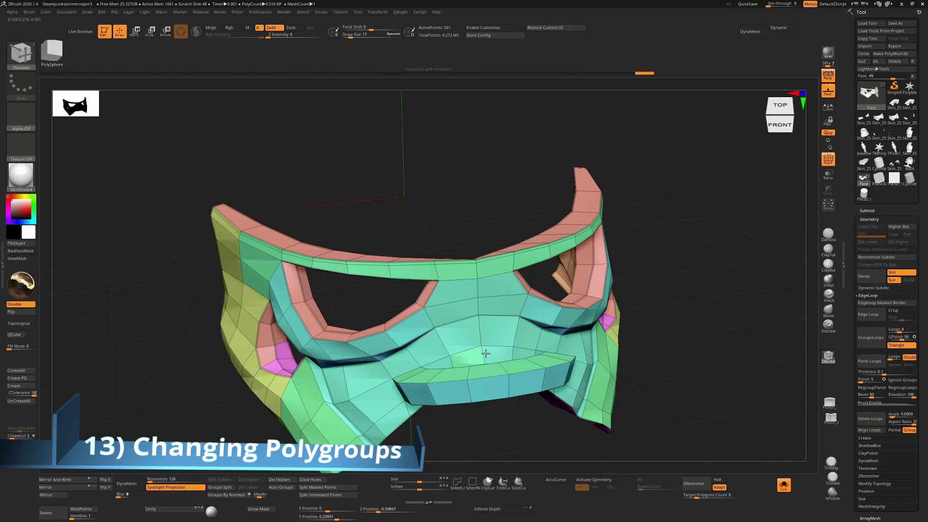
left_click_drag(493, 439, 547, 426)
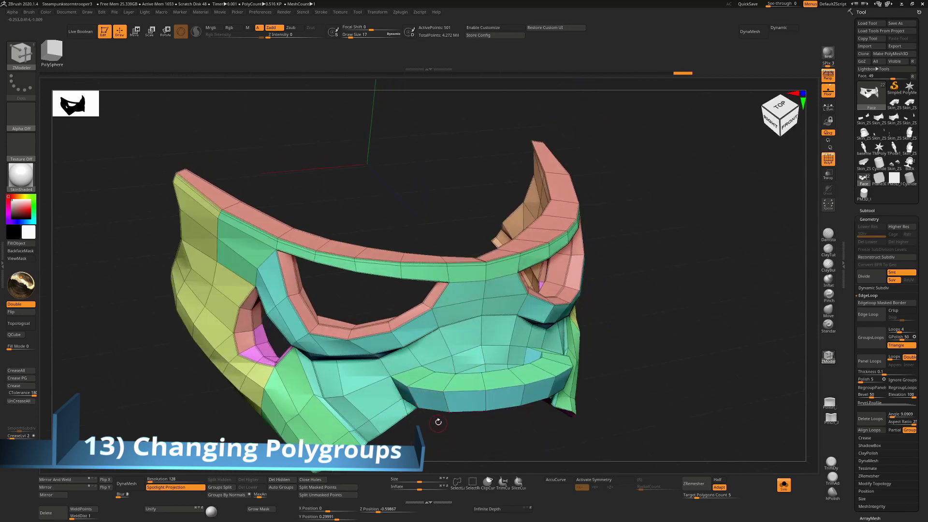
Step: Delete the rim polygon at the eye opening's inner corner with the Delete polygon action, using the A Single Poly target
left_click_drag(439, 423, 465, 362)
left_click_drag(492, 425, 496, 359, "alt")
left_click_drag(425, 315, 488, 334, "alt")
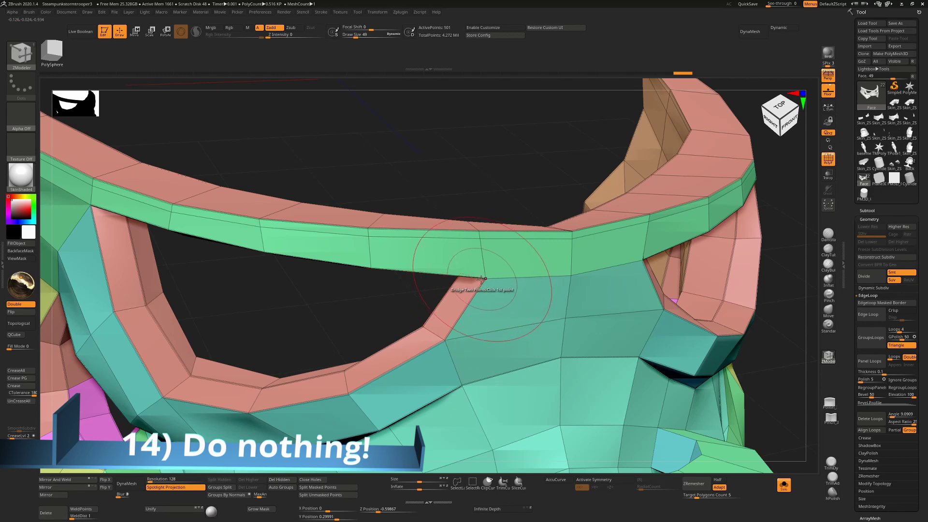
key("space")
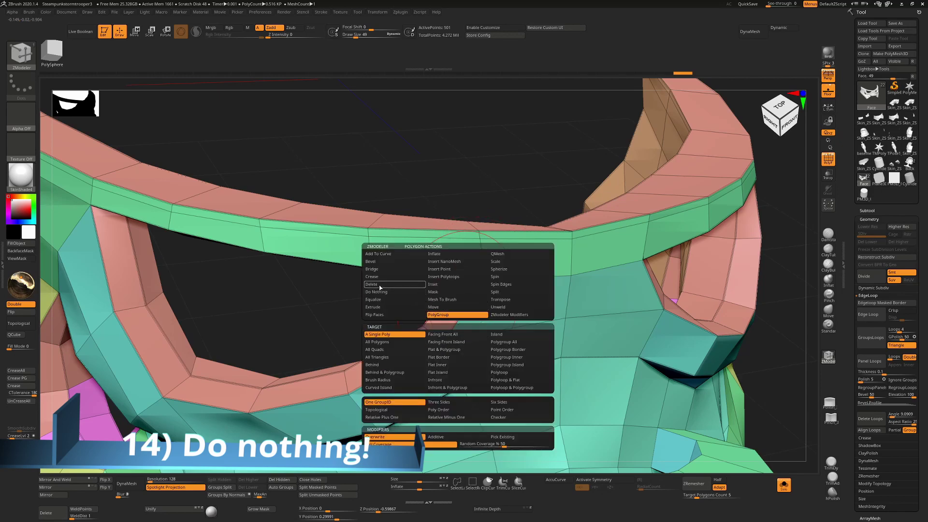
left_click(380, 288)
left_click_drag(422, 310, 444, 319)
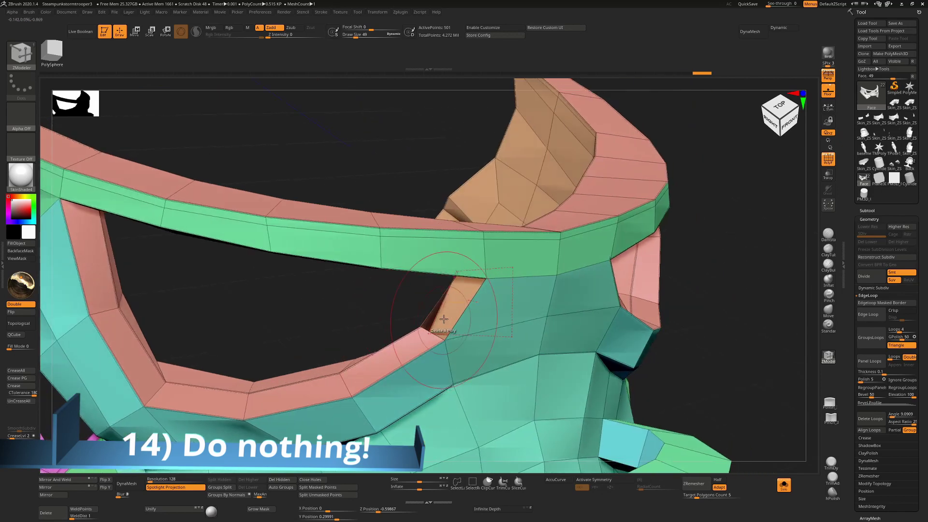
Step: Set the edge action to Bridge with the Edges target and try to bridge the open edges at the eye opening's inner corner
key("space")
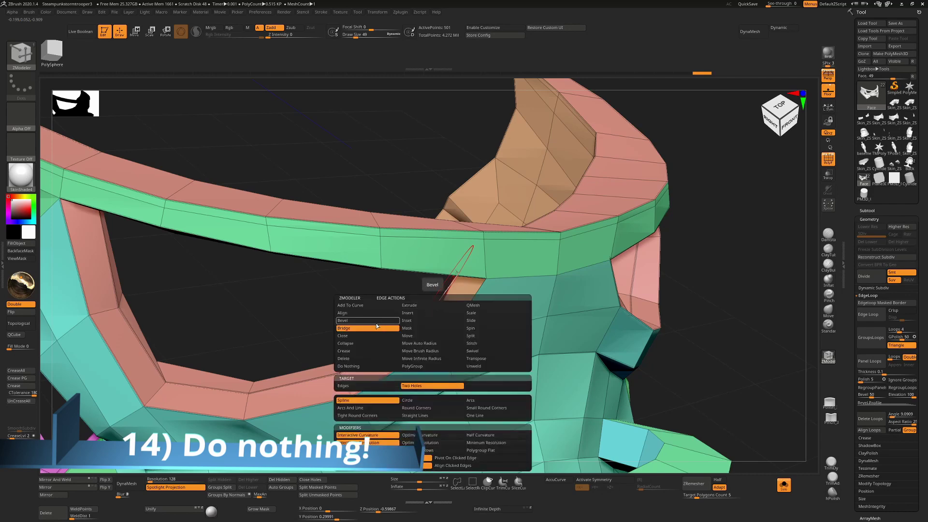
left_click(378, 387)
left_click_drag(364, 293, 388, 295)
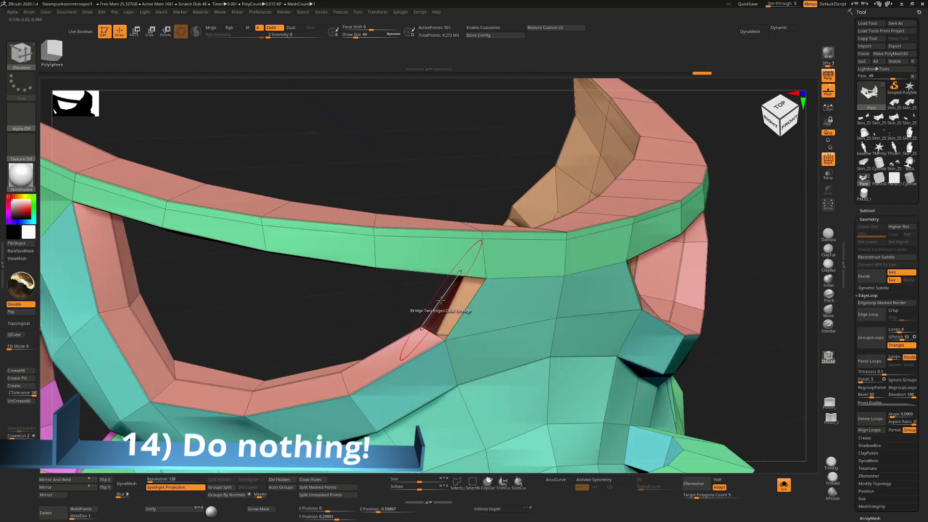
left_click(465, 328)
left_click_drag(423, 316, 403, 257)
left_click(453, 288)
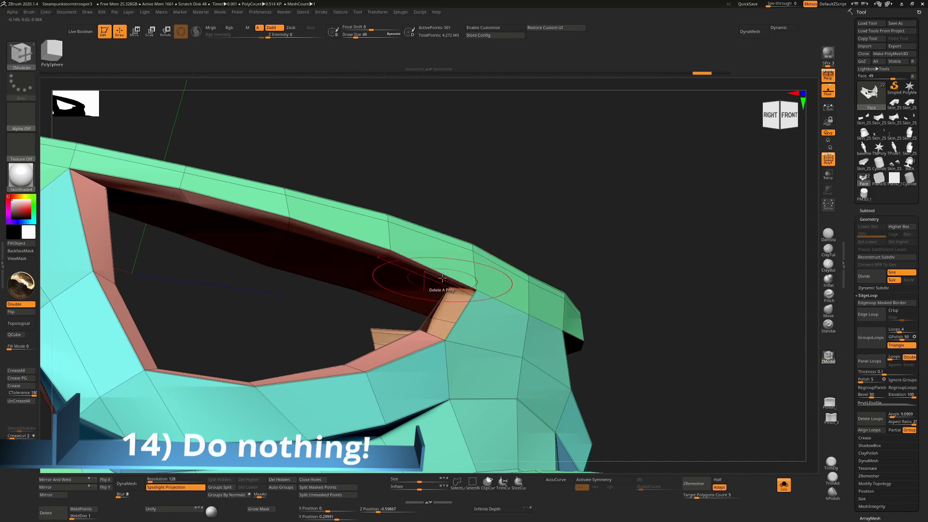
Step: Set the polygon action to Do Nothing and bridge the two open edges to fill the gap at the eye opening's inner corner
left_click_drag(511, 238, 568, 230)
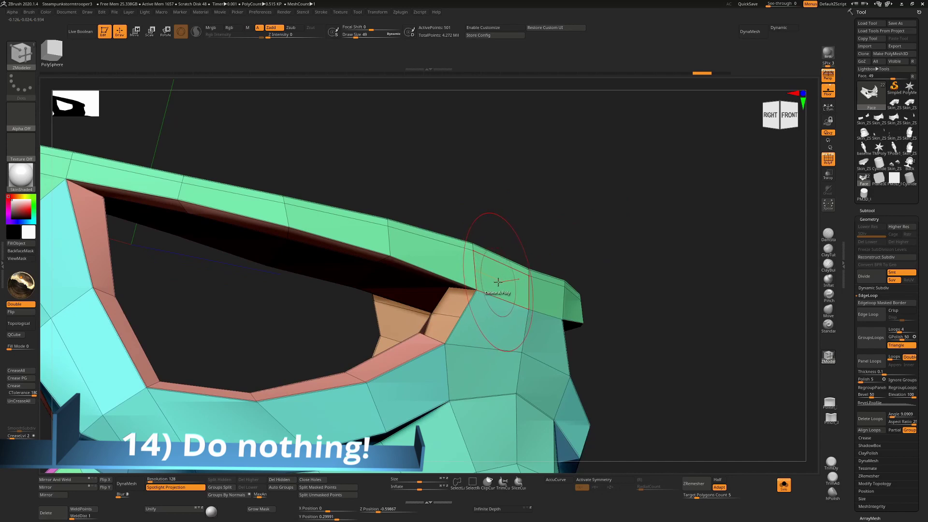
key("space")
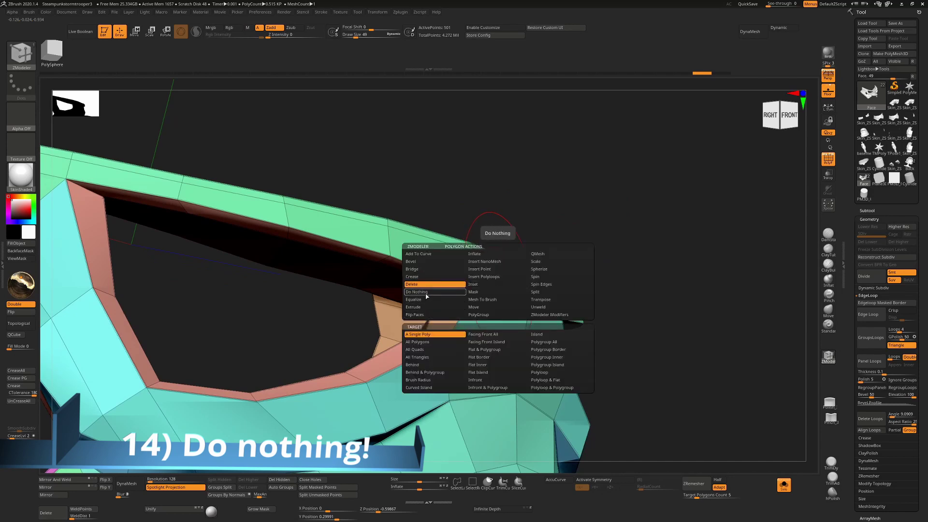
left_click(427, 292)
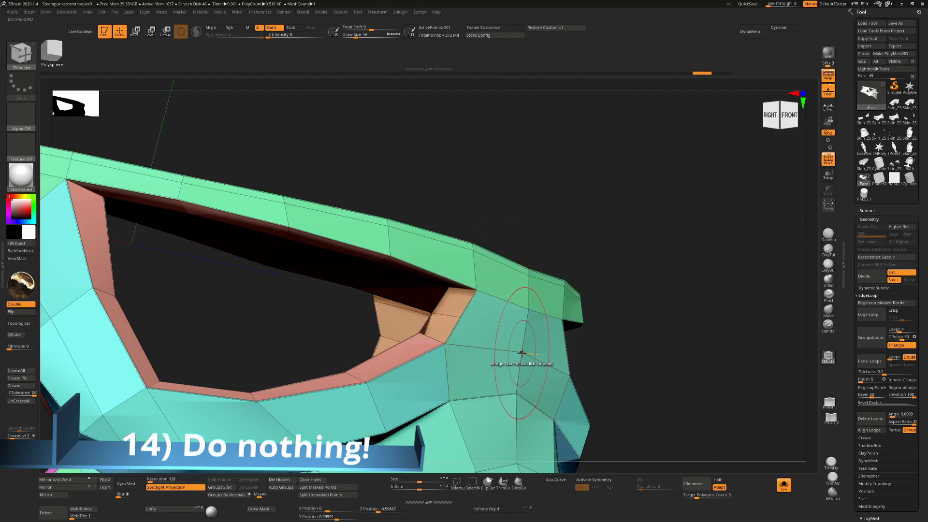
key("space")
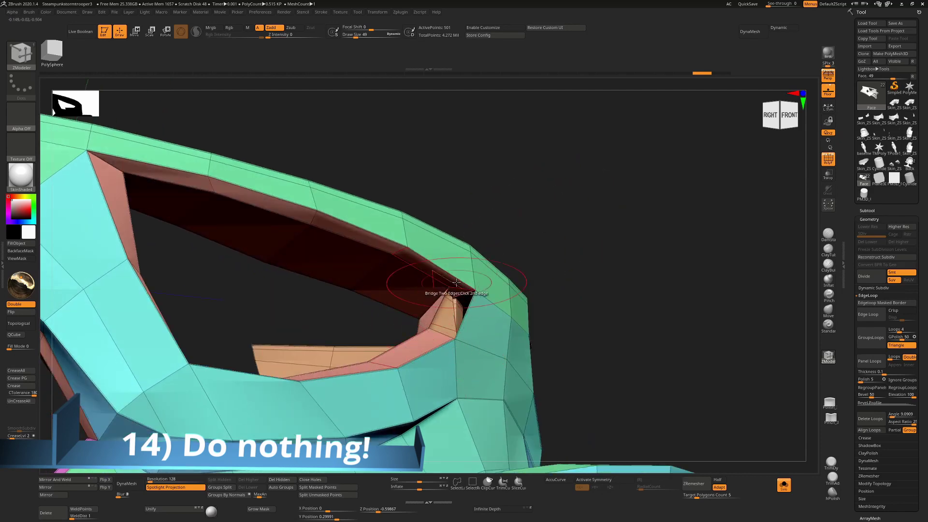
left_click(452, 283)
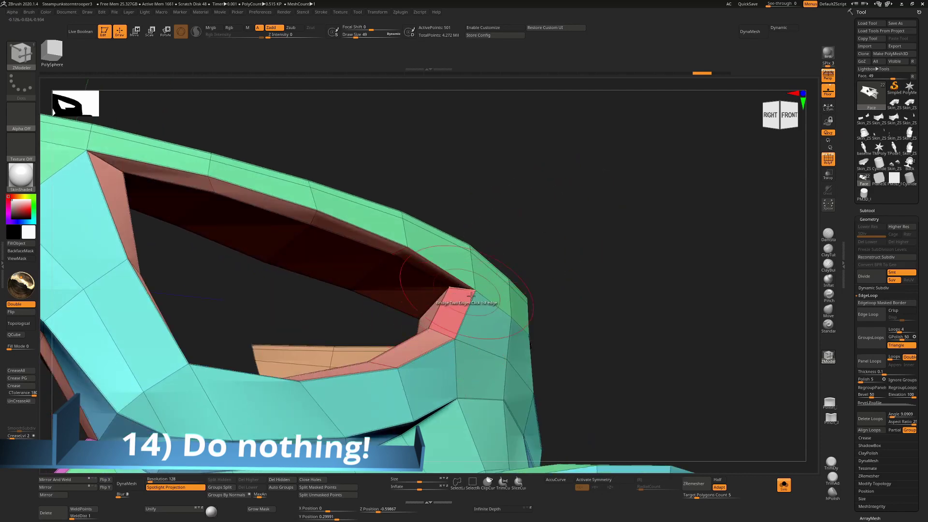
left_click_drag(556, 271, 542, 242)
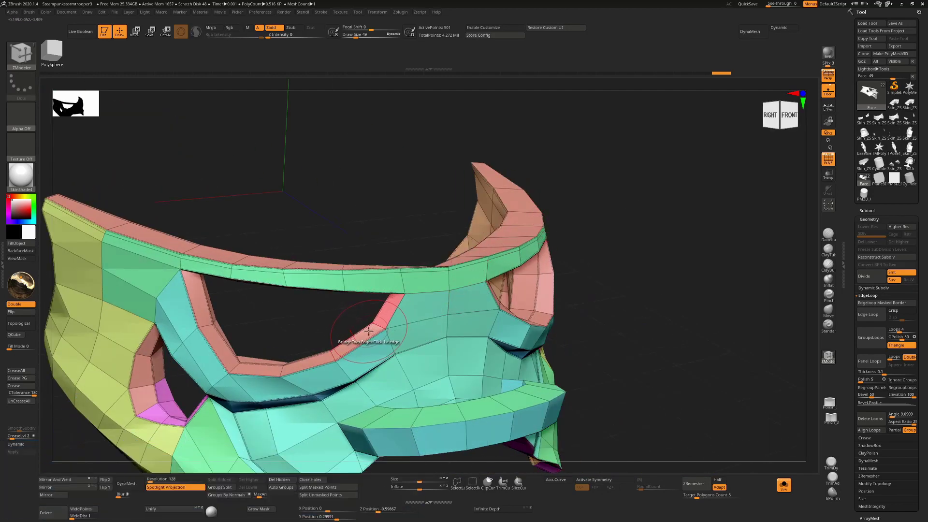
Step: Give the bridged polygon the same salmon polygroup as the rest of the eye rim, using the PolyGroup polygon action
key("space")
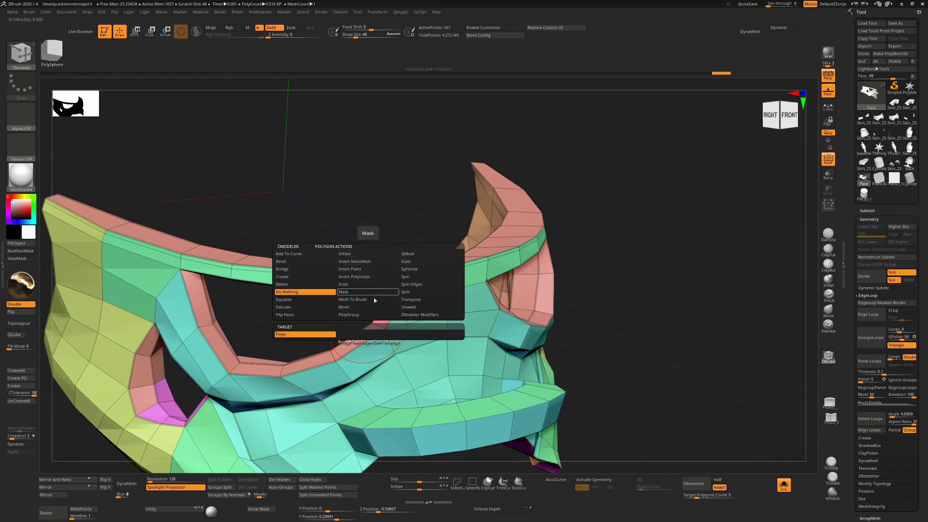
left_click(349, 315)
left_click(310, 439)
left_click(364, 336)
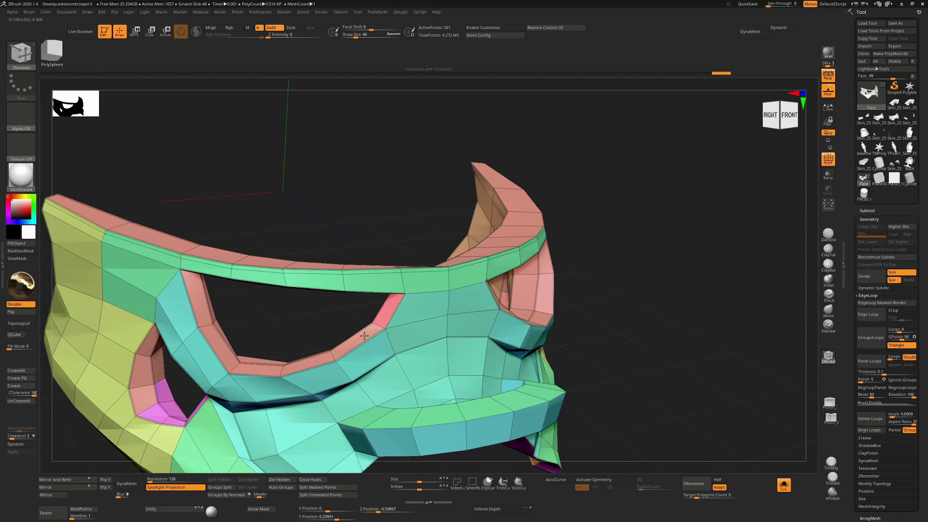
key("ctrl+z")
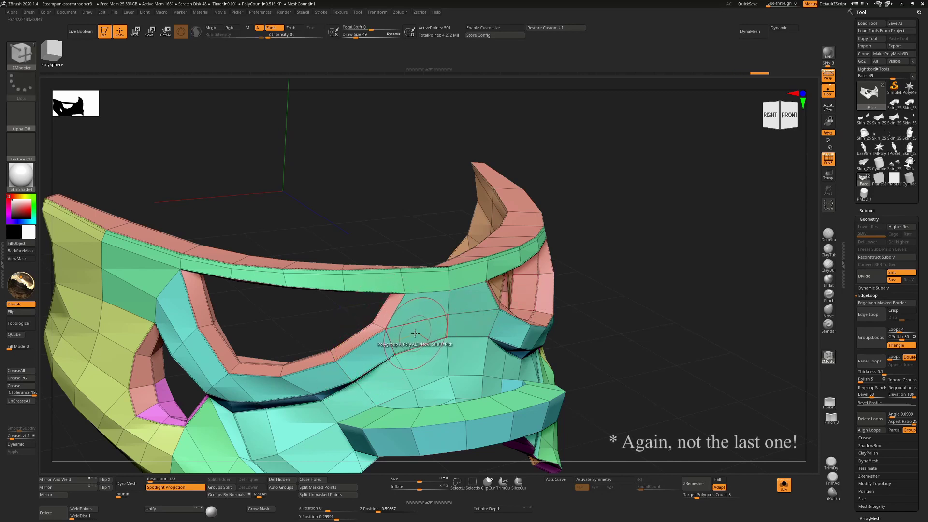
Step: Assign a new polygroup to the polygon beside the eye's inner corner, cycling its colour until it is orange
left_click(421, 334)
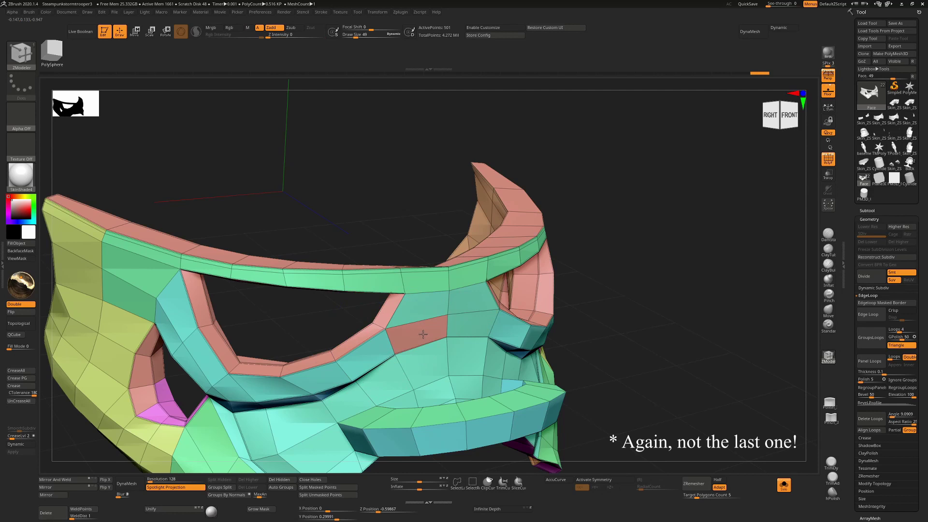
key("alt")
key("alt")
key("alt")
key("alt")
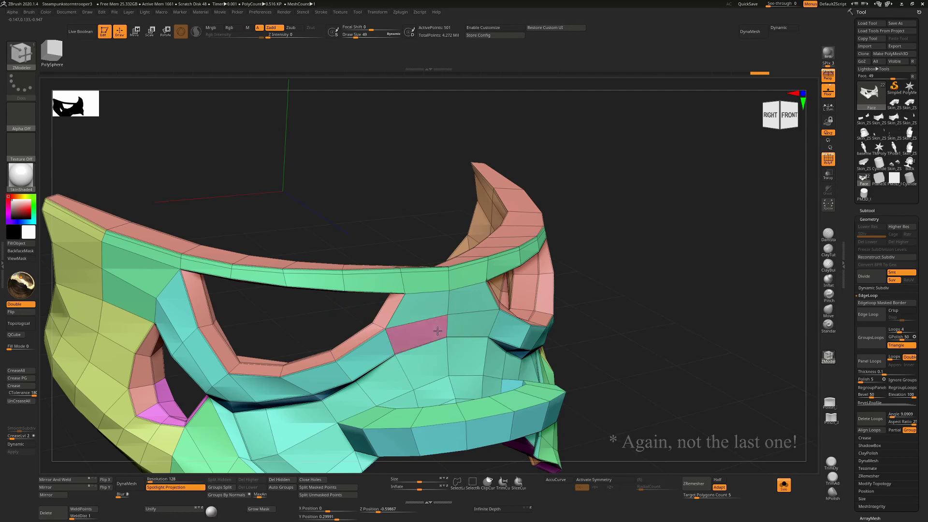
left_click(437, 331, "alt")
left_click(438, 331, "alt")
left_click(437, 331, "alt")
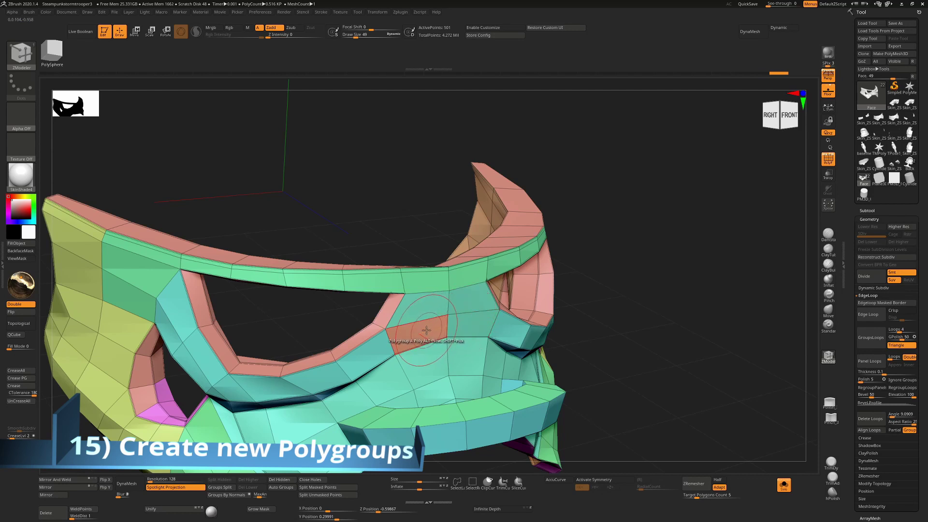
Step: Extend the new orange polygroup to the neighbouring polygons across the nose area and below the inner eye corner
left_click(466, 323)
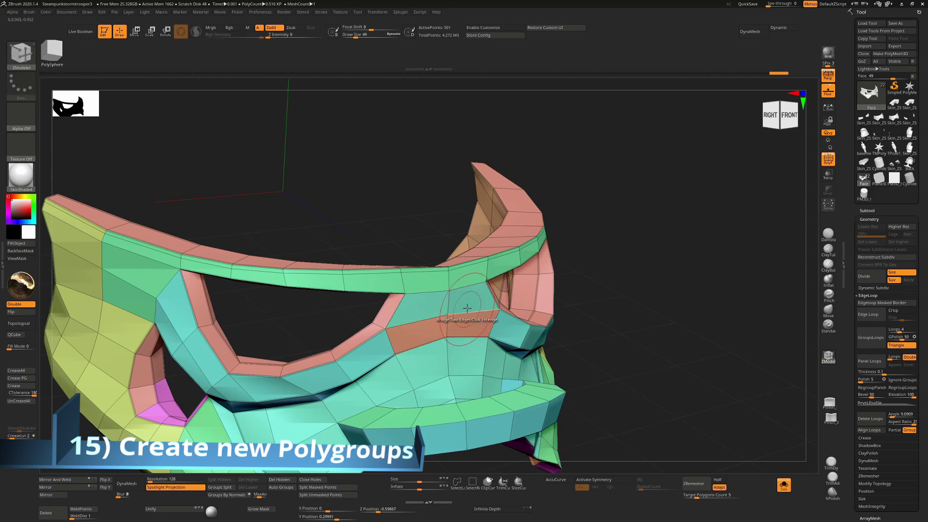
left_click(466, 308)
left_click(427, 307)
left_click(427, 358)
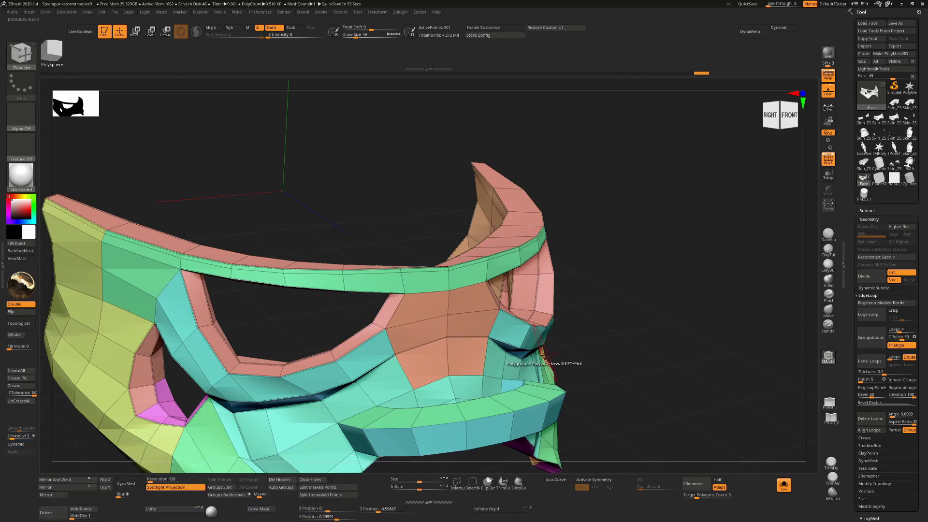
Step: Try to slice the rear edge of the mask's right side panel with the SliceCirc brush
left_click_drag(628, 315, 520, 279)
right_click_drag(393, 402, 357, 373, "ctrl")
left_click_drag(357, 373, 367, 332)
left_click_drag(337, 377, 331, 411)
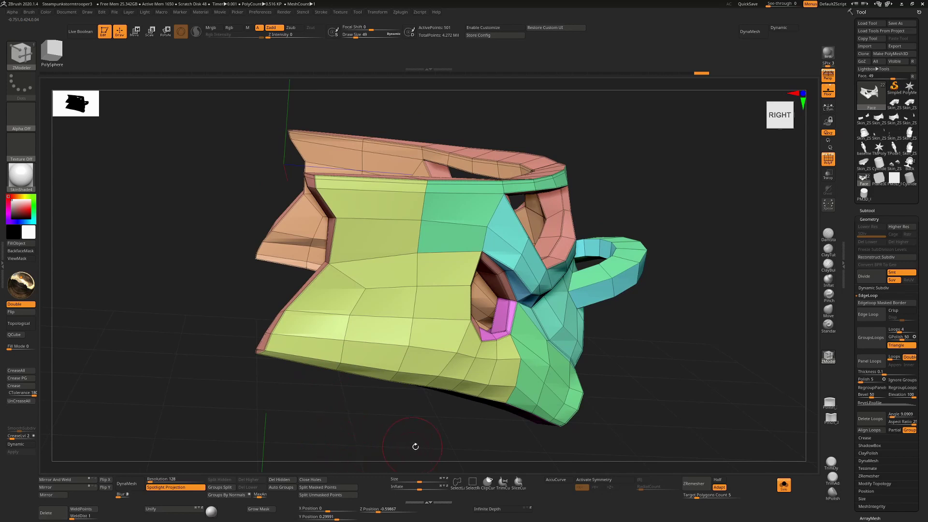
key("ctrl+shift")
left_click(19, 66)
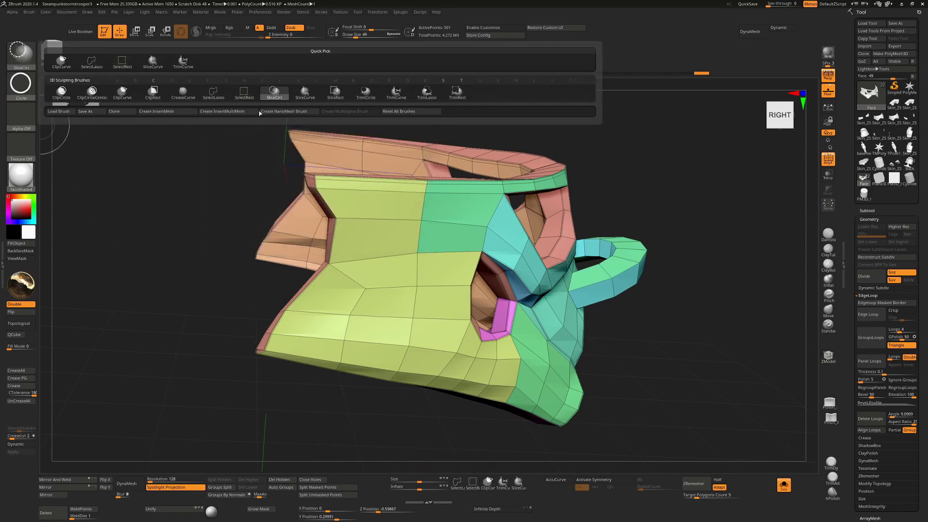
left_click(274, 92)
left_click(23, 61)
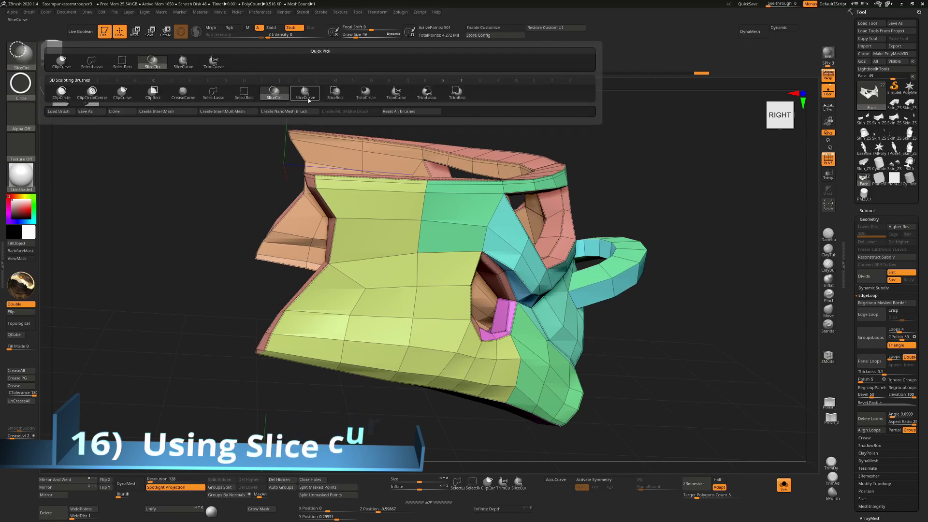
left_click_drag(276, 274, 310, 281, "ctrl+shift")
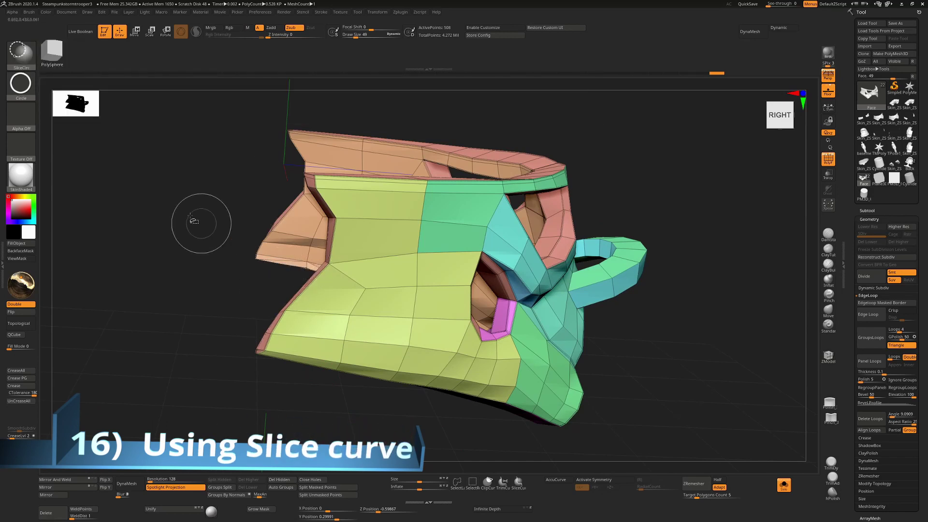
Step: Choose the SliceCurve brush and slice across the rear edge of the right side panel toward the nearby pole point
left_click(18, 69)
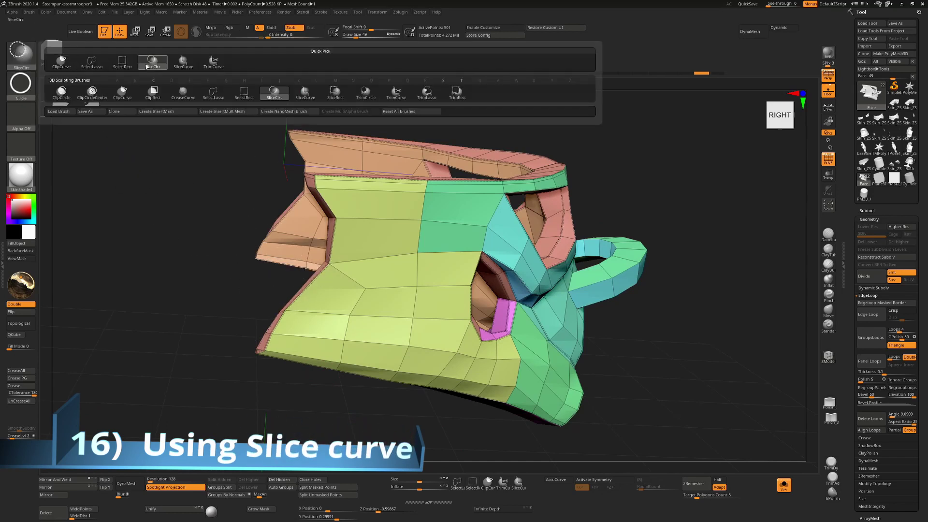
left_click(302, 97)
left_click_drag(280, 282, 326, 285, "ctrl+shift")
mouse_move(323, 286)
right_mouse_down("ctrl")
mouse_move(336, 301)
mouse_move(274, 298)
right_mouse_up("ctrl")
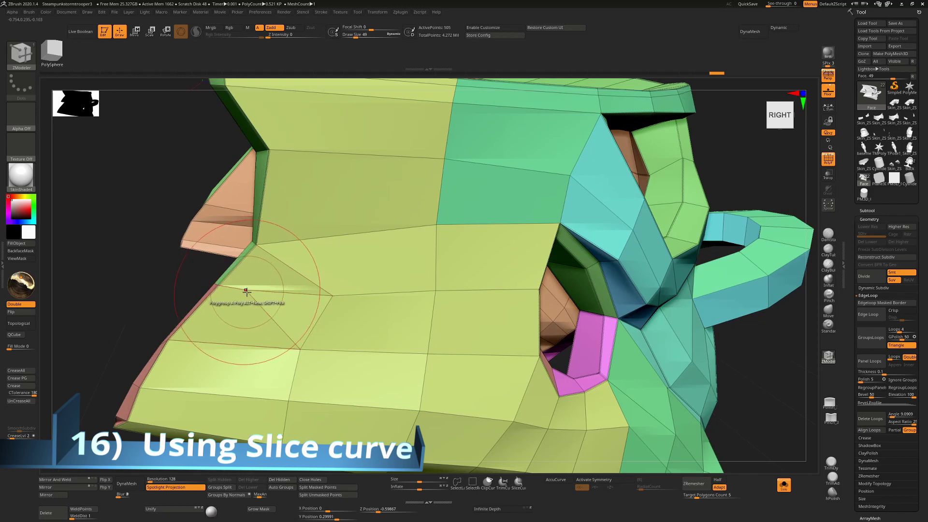
Step: Use the Stitch point action with To End Point and draw size 1 to merge the slice's extra points into the pole points outside and inside
key("space")
left_click(289, 299)
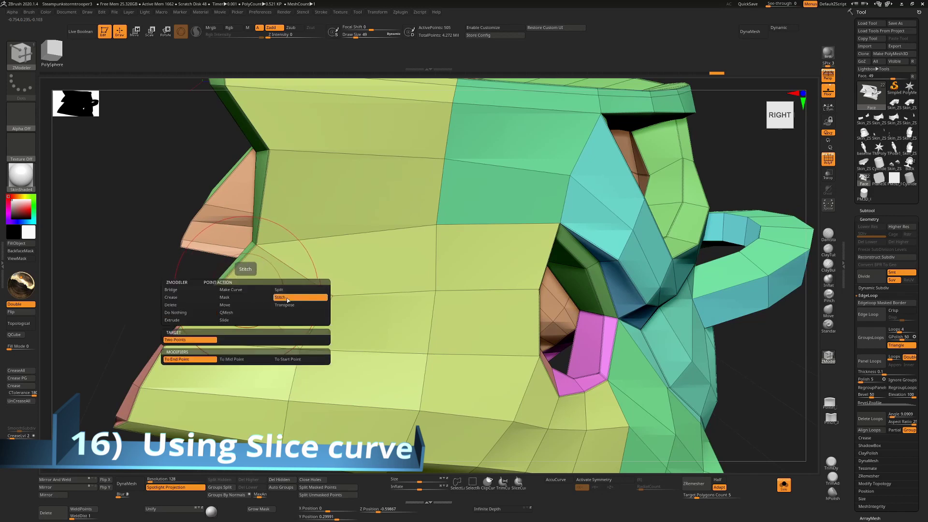
key("s")
left_click_drag(254, 293, 239, 292)
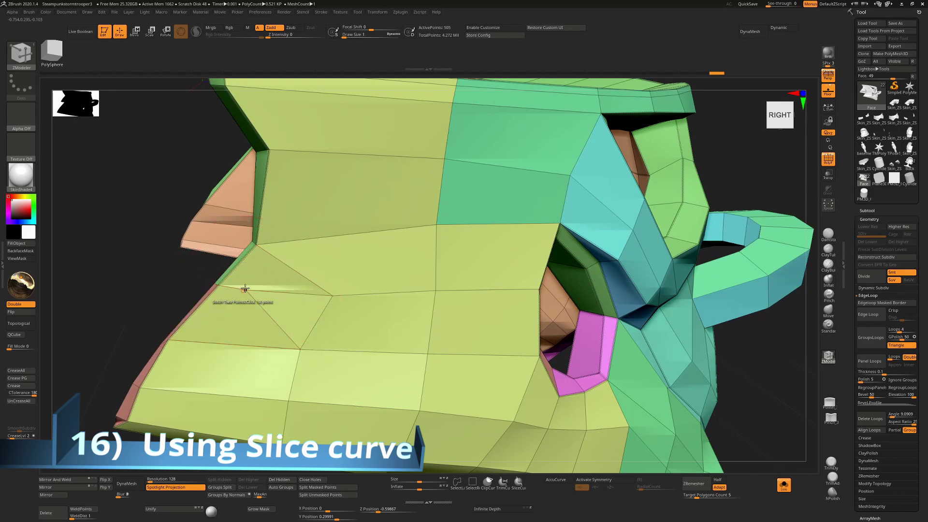
left_click(332, 296)
right_click_drag(265, 381, 299, 318, "ctrl")
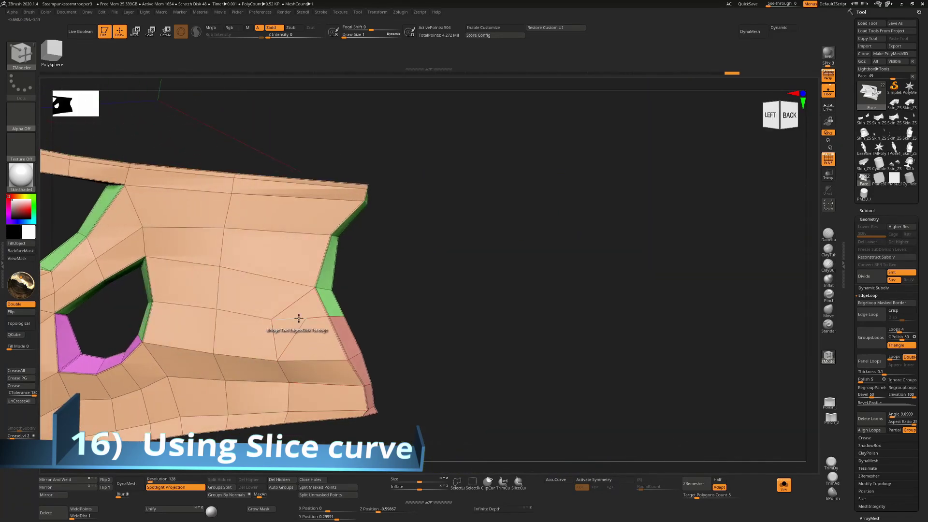
left_click(306, 318)
left_click(273, 320)
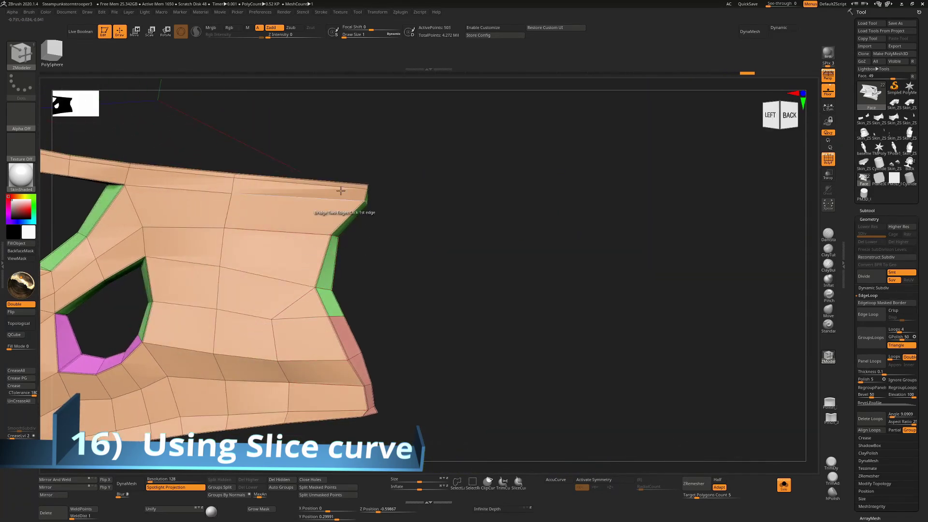
Step: Slice the side panel vertically down from its upper rim toward the pole point, and try stitching the slice's end points into the existing topology
key("ctrl+shift")
mouse_move(296, 138)
left_mouse_down("ctrl+shift")
mouse_move(277, 305)
mouse_move(280, 286)
left_mouse_up("ctrl+shift")
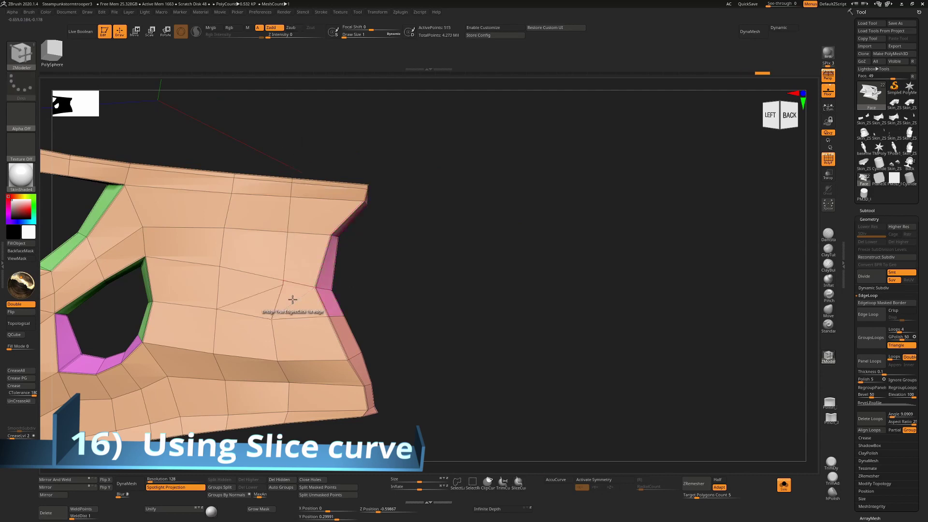
left_click(272, 319)
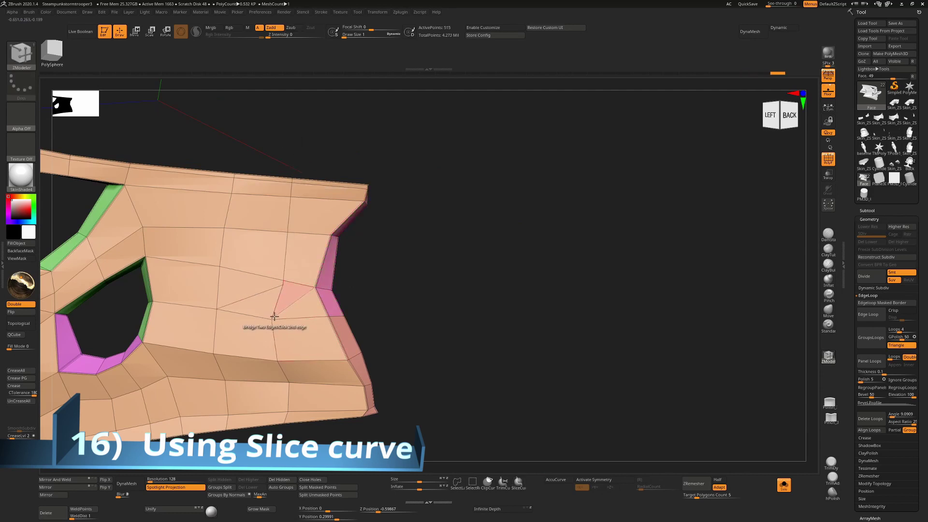
left_click(283, 284)
key("ctrl+z")
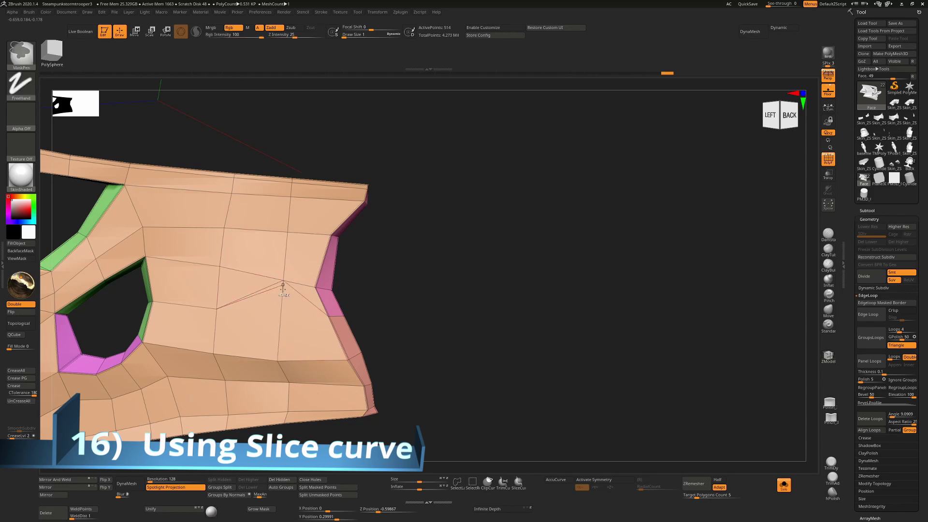
left_click_drag(478, 261, 386, 273)
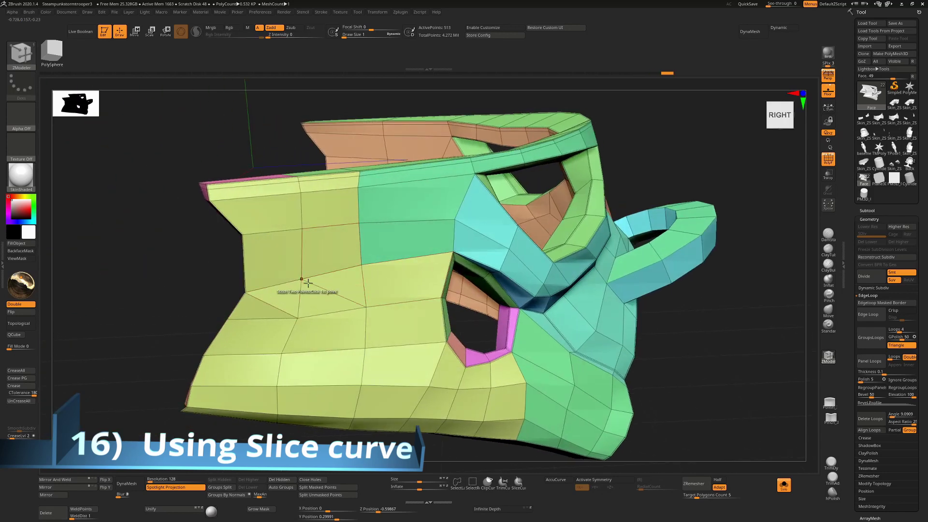
key("space")
left_click(242, 341)
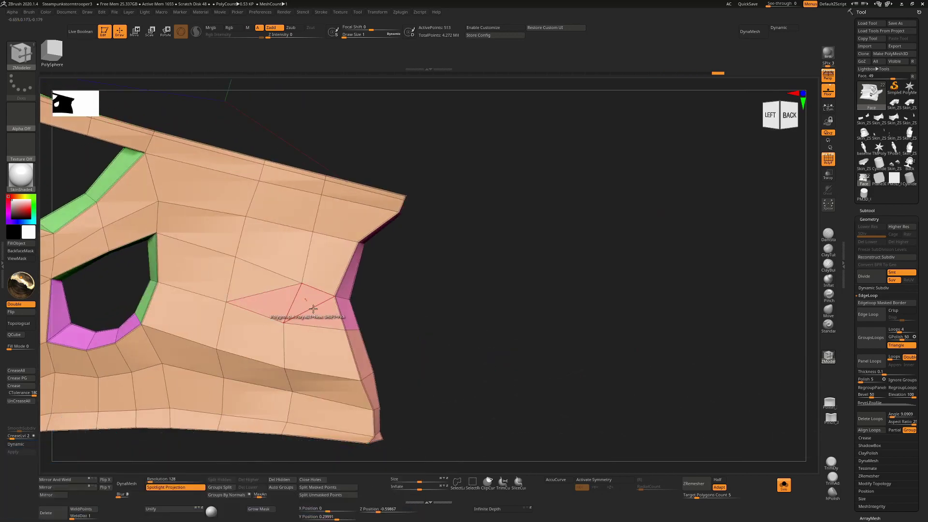
left_click(292, 296)
Step: Undo the slices and stitches on the side panel, and delete the angled polygon at its rear edge
left_click_drag(465, 279, 344, 370, "alt")
key("ctrl")
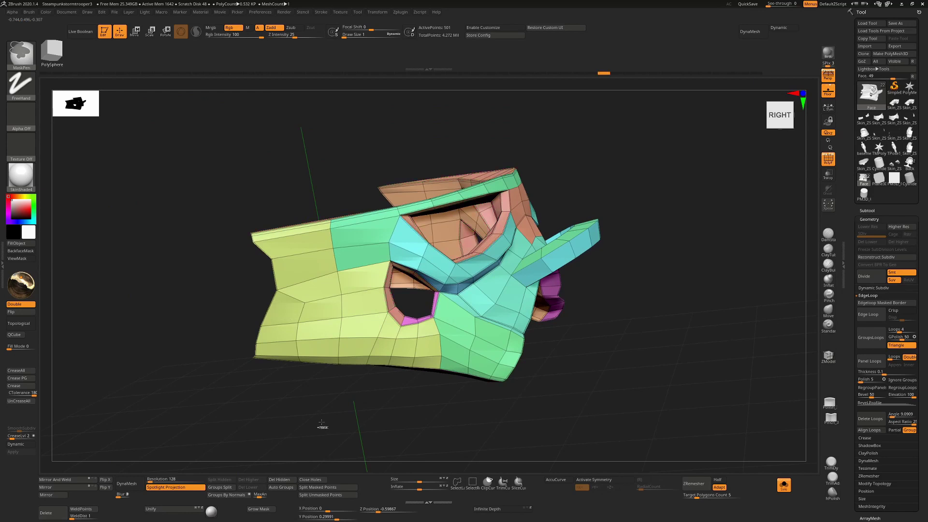
mouse_move(321, 429)
left_mouse_down()
mouse_move(307, 386)
mouse_move(298, 389)
mouse_move(307, 421)
mouse_move(293, 382)
left_mouse_up()
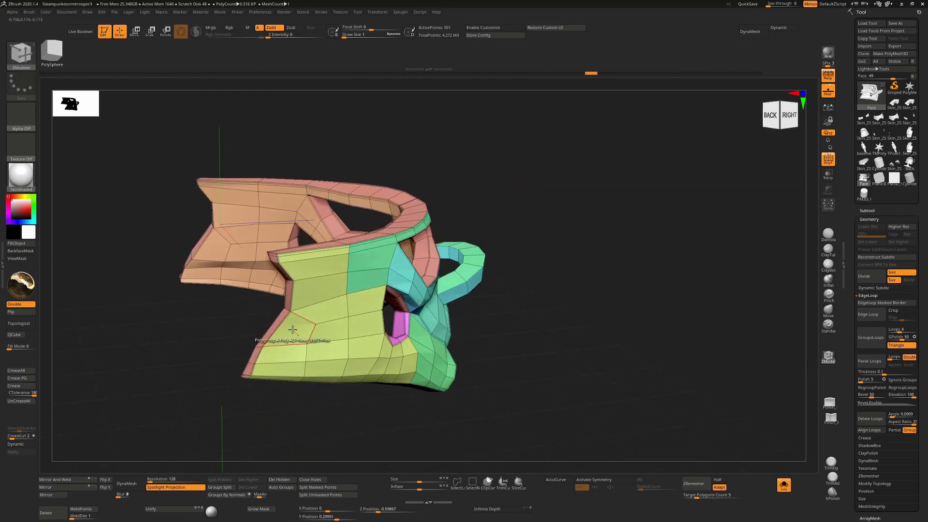
key("space")
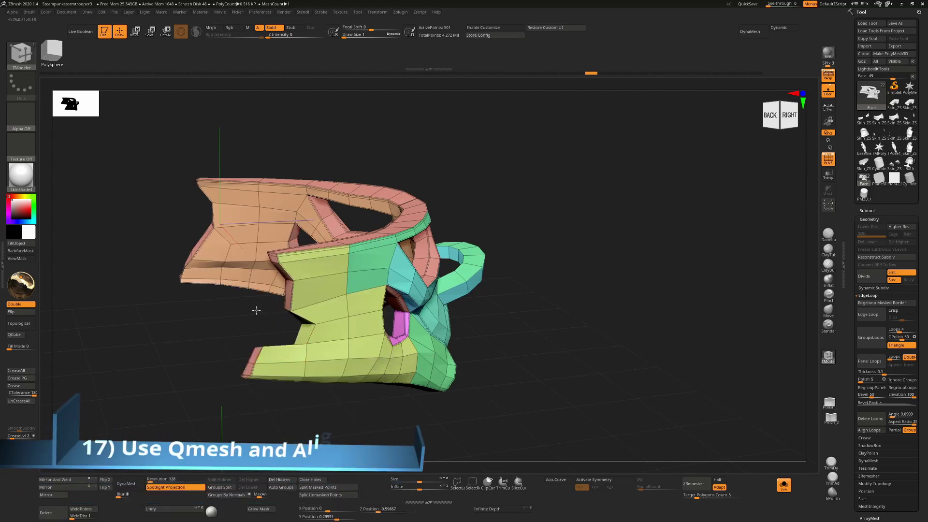
Step: Choose the Align edge action with the Edge Strip target and align the rear edge strips of the right side panel
left_click_drag(491, 315, 565, 305)
left_click_drag(302, 403, 290, 387)
left_click_drag(275, 338, 264, 378)
left_click_drag(317, 430, 305, 375, "shift")
key("space")
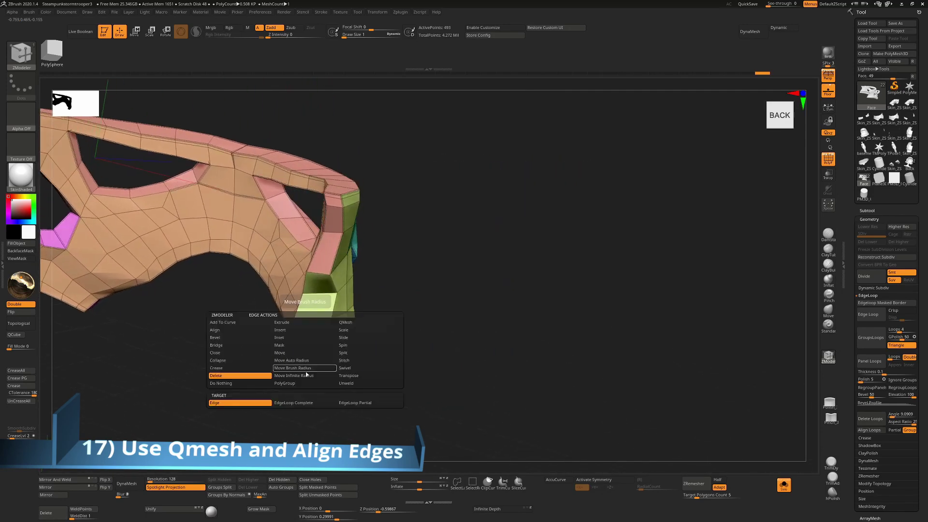
left_click(247, 330)
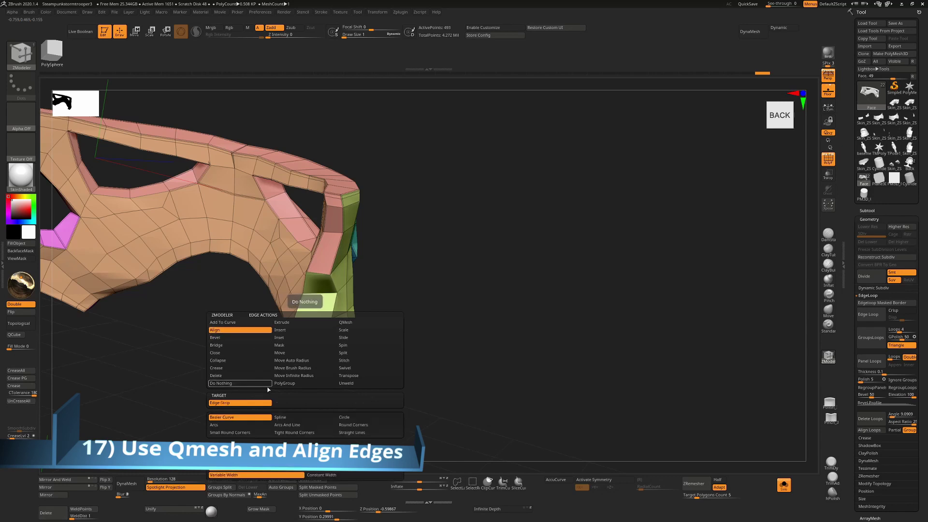
left_click(303, 370)
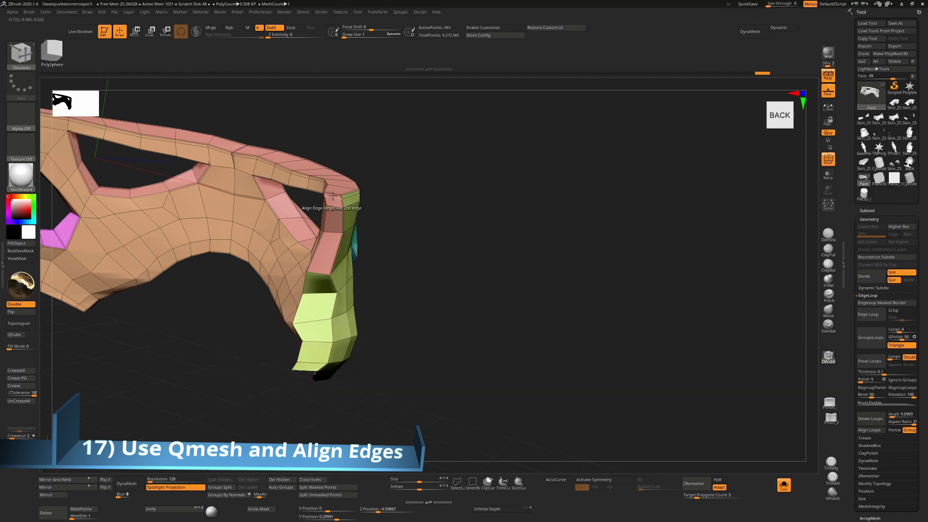
left_click(333, 194)
left_click_drag(473, 236, 363, 227)
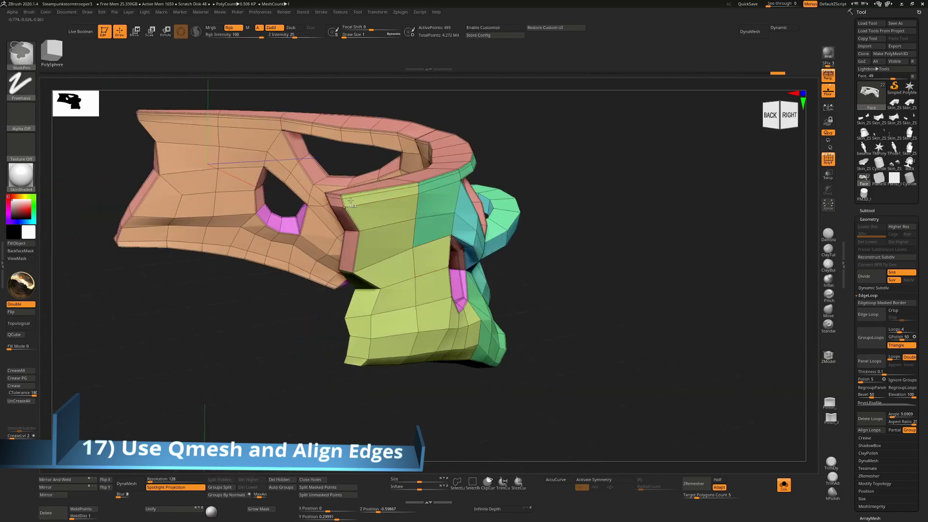
left_click(333, 196)
left_click_drag(508, 404, 318, 261)
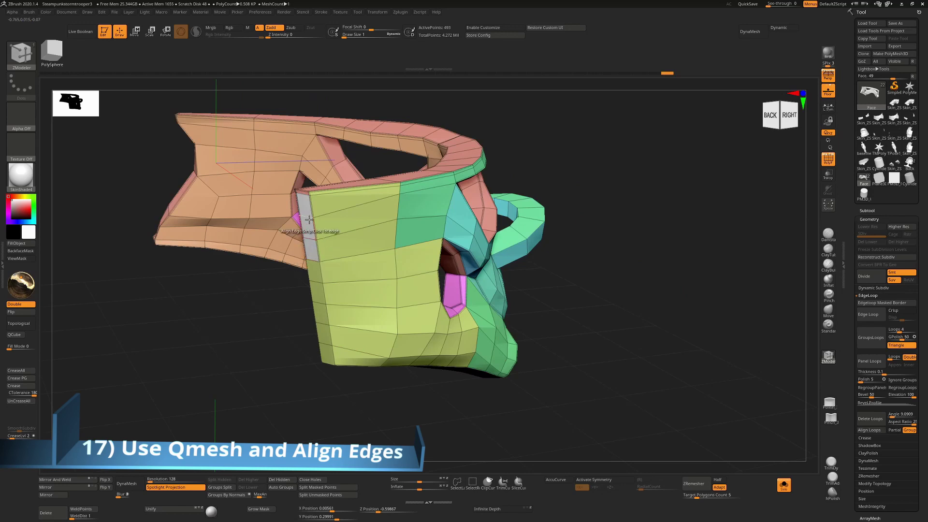
left_click_drag(306, 206, 275, 212)
left_click_drag(310, 412, 266, 440)
Step: Undo the edge alignments and polygon changes at the rear of the right side panel
key("ctrl+z")
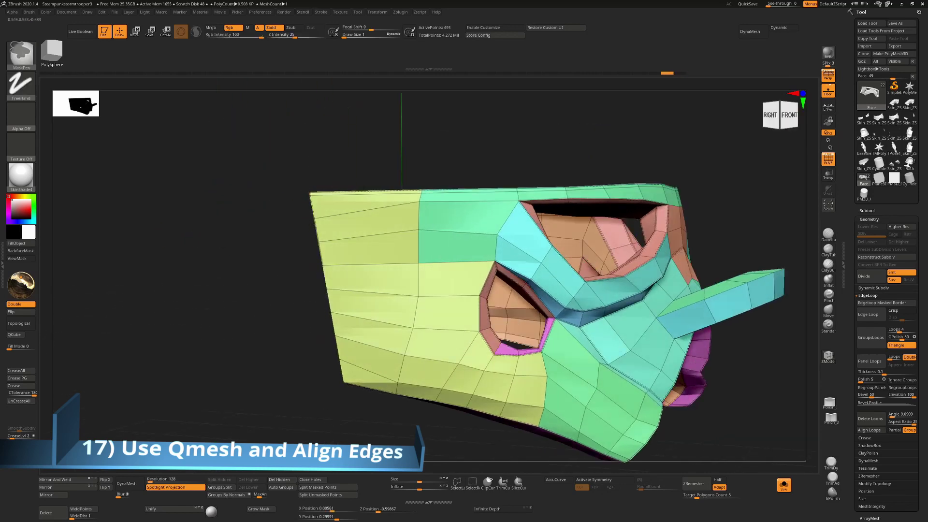
key("ctrl+z")
key("ctrl+z")
key("ctrl+z")
key("ctrl+z")
key("ctrl+z")
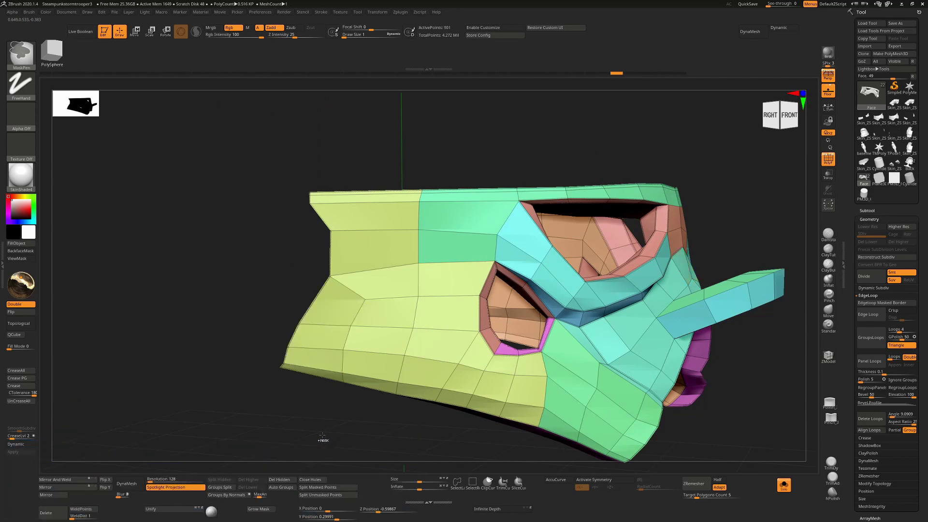
mouse_move(319, 438)
left_mouse_down()
mouse_move(319, 404)
mouse_move(266, 376)
left_mouse_up()
left_click_drag(319, 400, 306, 401, "alt")
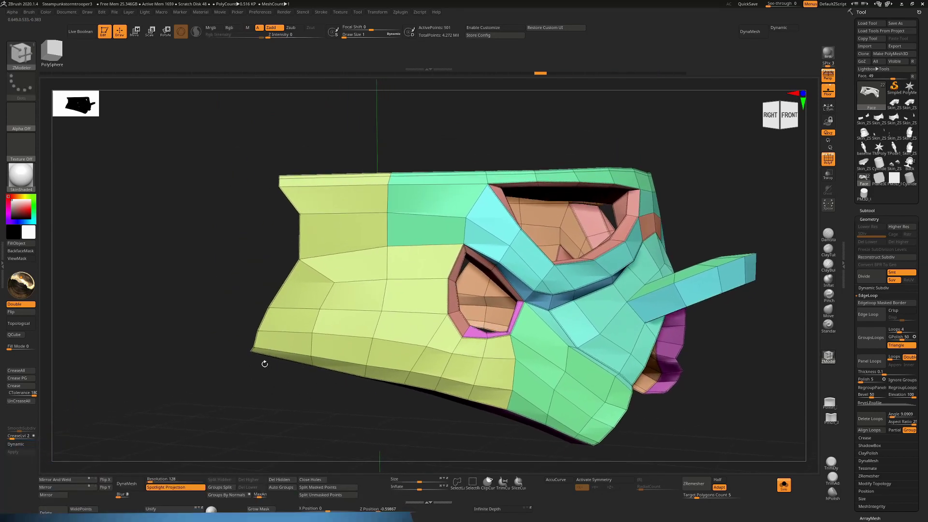
Step: Mask the lower rear corner polygons of the right side panel and invert the mask so only they stay editable
mouse_move(247, 380)
left_mouse_down()
mouse_move(228, 364)
mouse_move(244, 356)
mouse_move(262, 318)
left_mouse_up()
key("ctrl")
left_click_drag(290, 388, 330, 314, "ctrl")
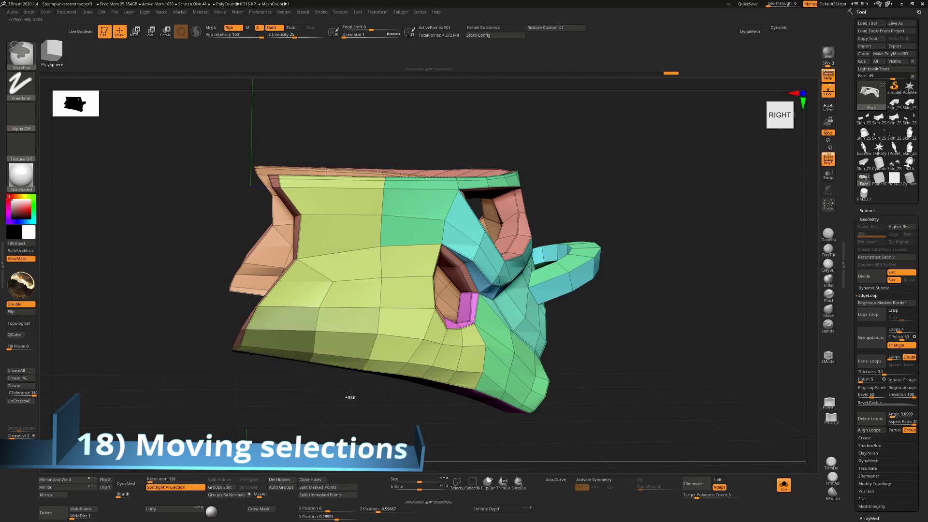
left_click_drag(350, 394, 364, 405, "ctrl")
left_click_drag(319, 373, 292, 319, "ctrl")
key("b")
key("z")
key("m")
key("ctrl")
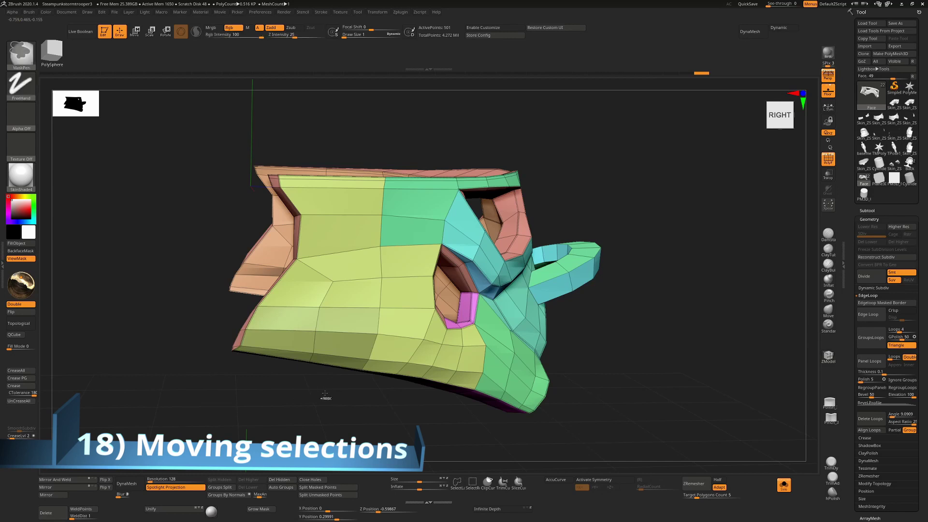
left_click(330, 432, "ctrl")
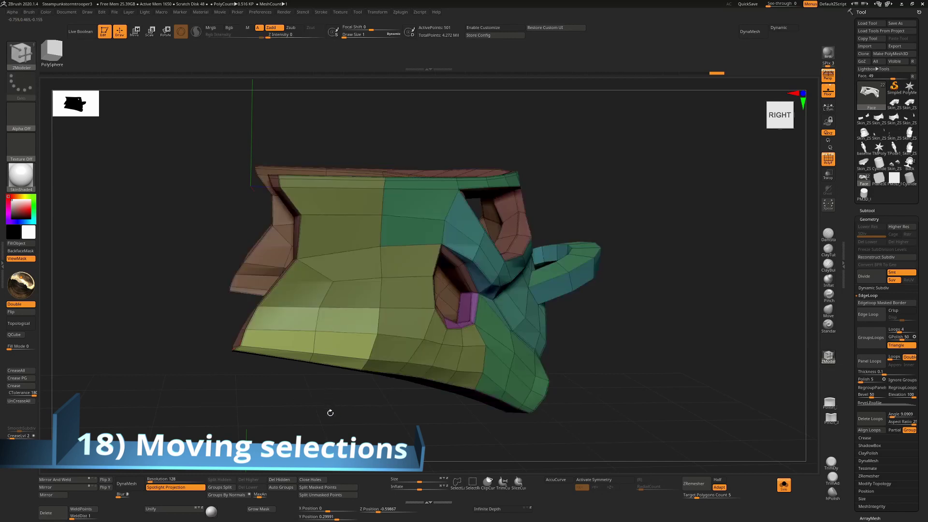
Step: Activate the Move gizmo at its default position and try transforming the unmasked lower rear corner
key("w")
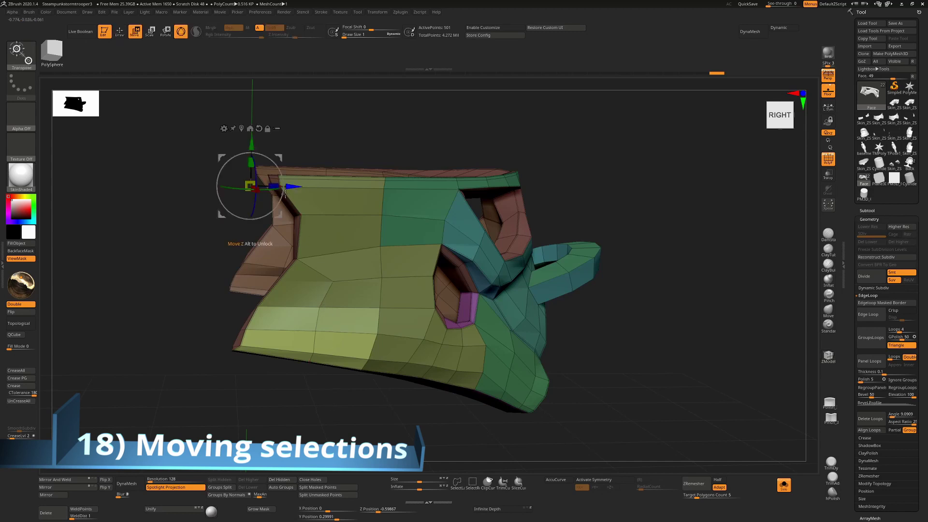
mouse_move(274, 161)
left_mouse_down()
mouse_move(265, 193)
mouse_move(271, 167)
left_mouse_up()
key("ctrl+z")
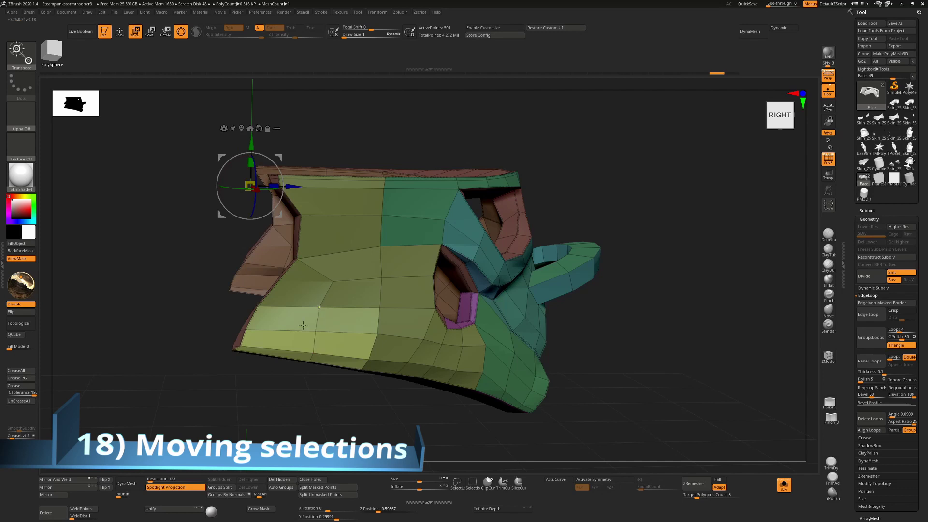
left_click(311, 397, "ctrl")
mouse_move(306, 397)
left_mouse_down()
mouse_move(306, 324)
mouse_move(301, 332)
left_mouse_up()
key("space")
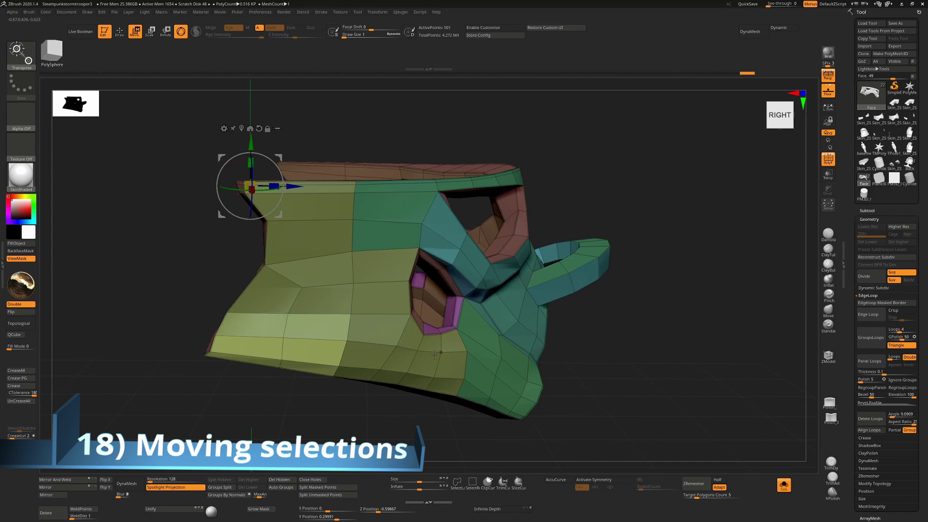
Step: Centre the gizmo on the unmasked lower rear corner polygons and try transforming them from there
key("super+r")
key("Escape")
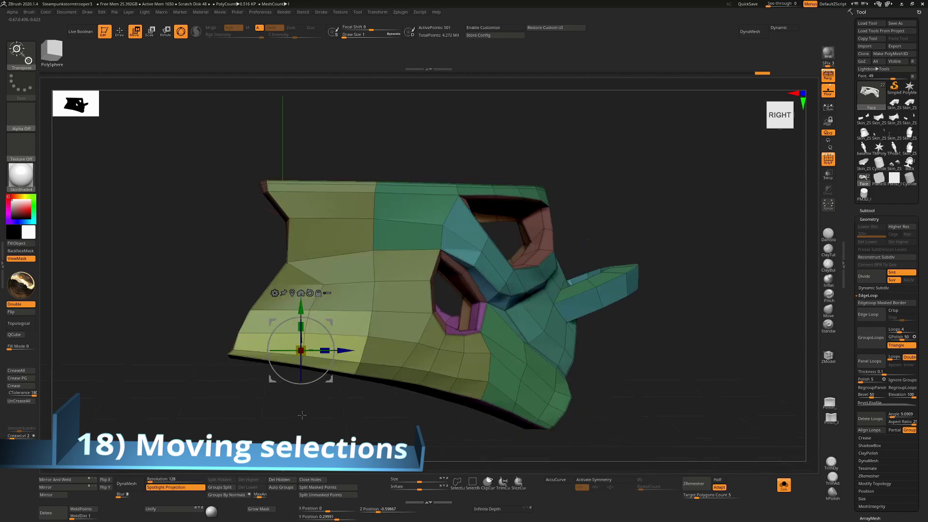
mouse_move(330, 321)
left_mouse_down()
mouse_move(317, 311)
mouse_move(322, 326)
left_mouse_up()
key("ctrl+z")
Step: Leave the upper rear corner polygons of the side panel unmasked and open the tool's Masking settings
mouse_move(301, 175)
left_mouse_down("ctrl")
mouse_move(253, 162)
mouse_move(282, 202)
left_mouse_up("ctrl")
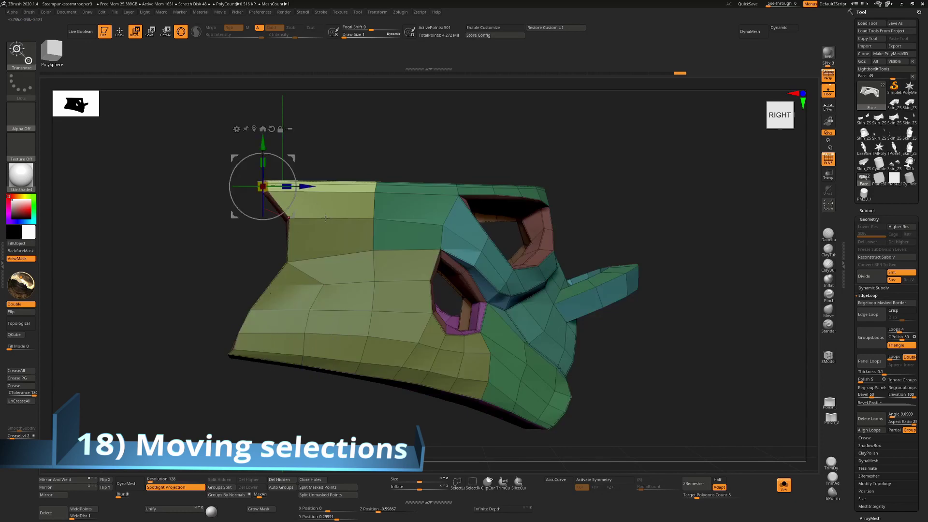
mouse_move(291, 156)
left_mouse_down()
mouse_move(268, 186)
mouse_move(352, 128)
mouse_move(291, 156)
left_mouse_up()
scroll(884, 385, "down", 4)
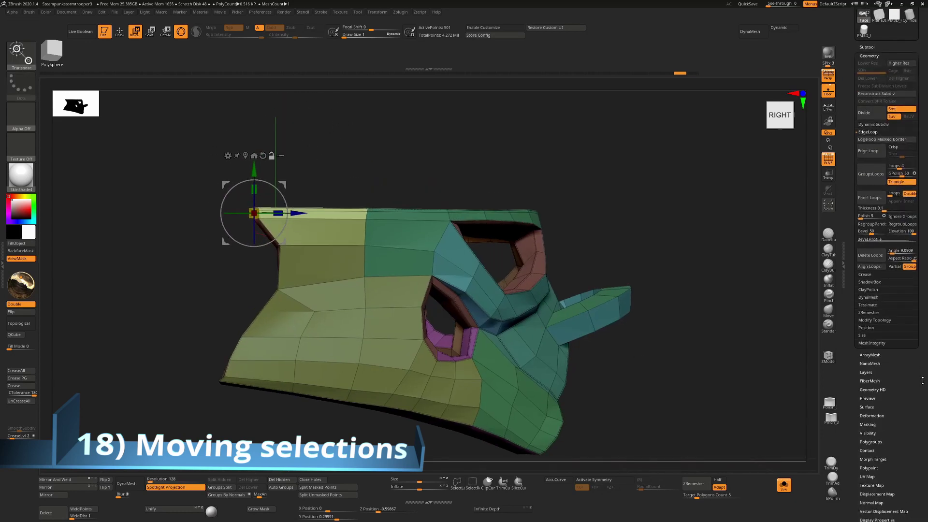
left_click(873, 423)
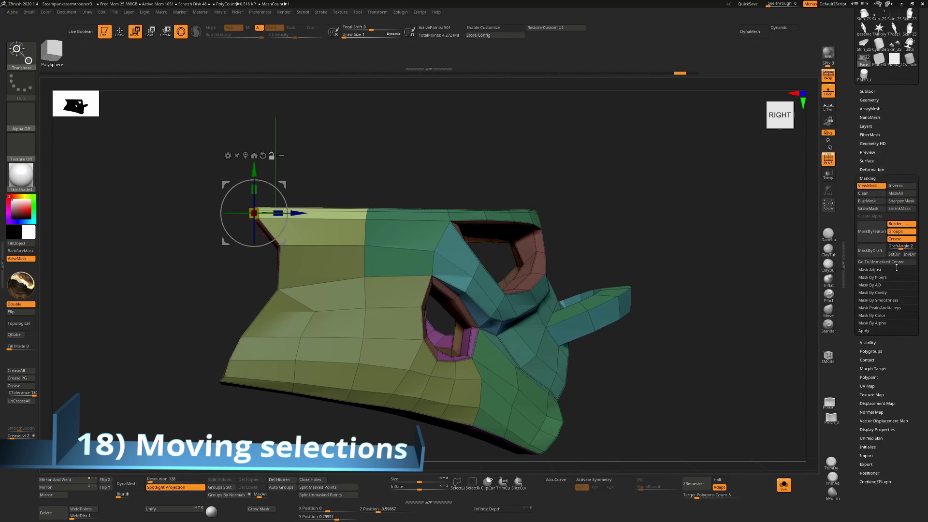
Step: Try to assign a custom hotkey to Go To Unmasked Center
key("ctrl")
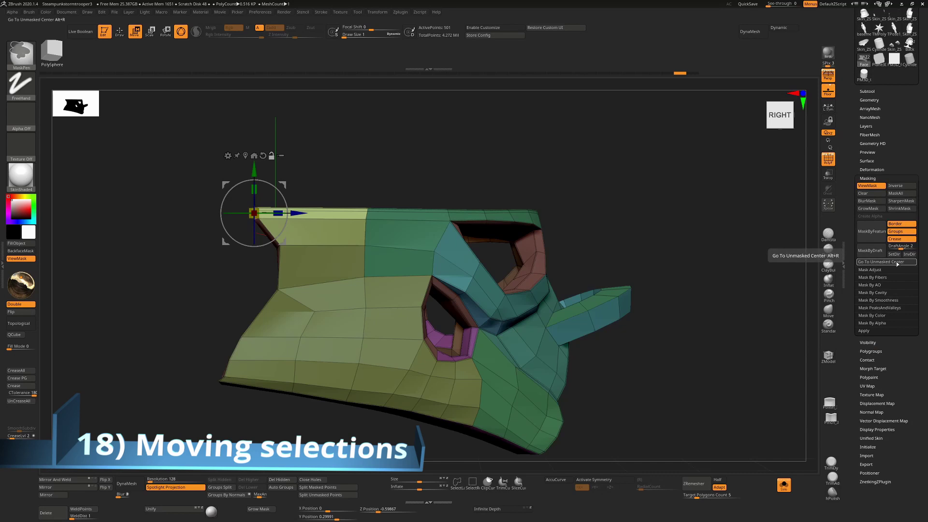
key("ctrl+shift")
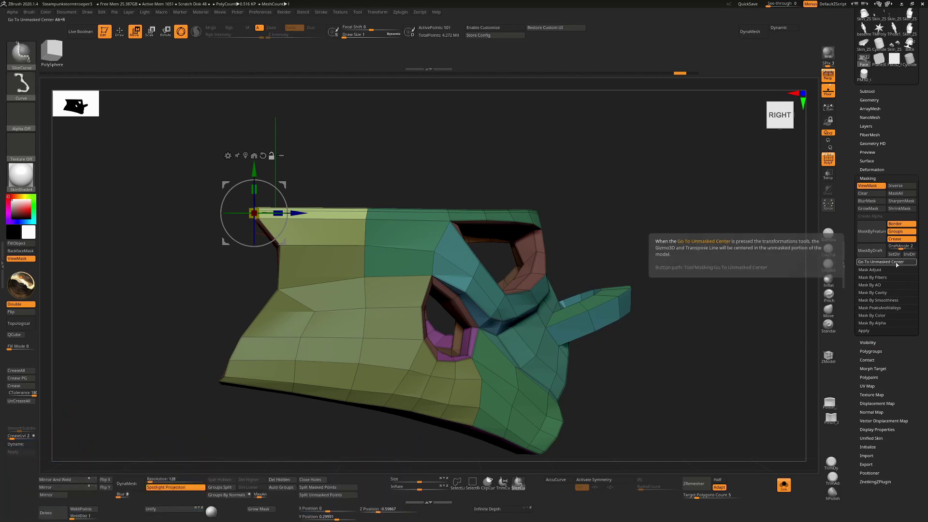
left_click(899, 265, "ctrl+alt")
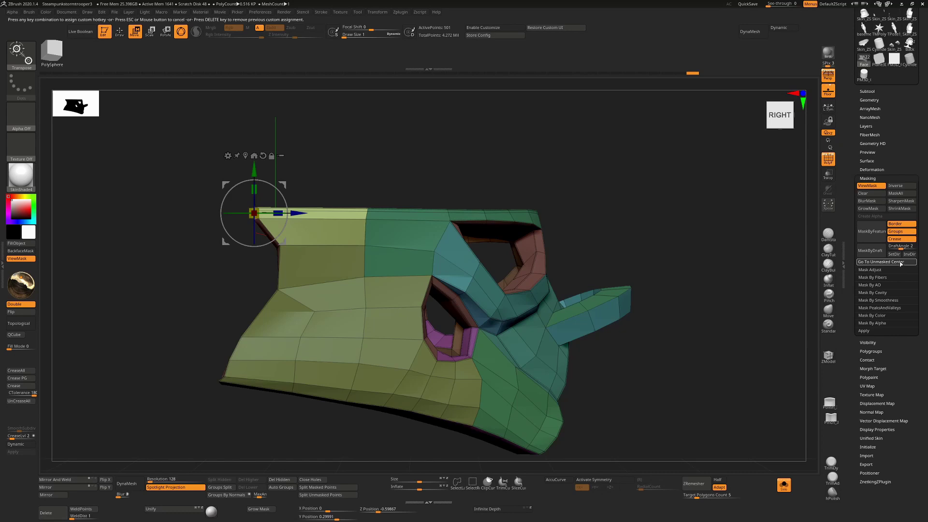
key("Escape")
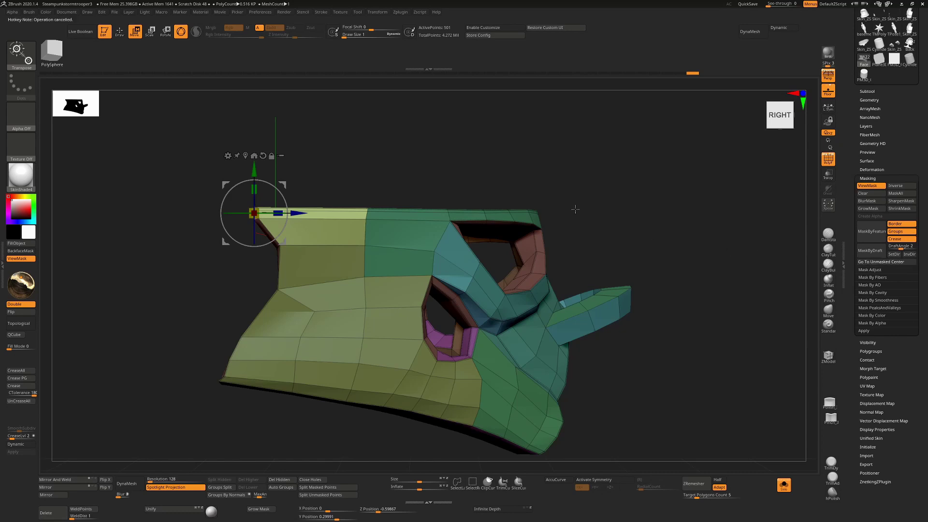
Step: Return to Draw mode and open the Hotkeys preferences
left_click_drag(545, 119, 541, 132)
key("q")
left_click(263, 13)
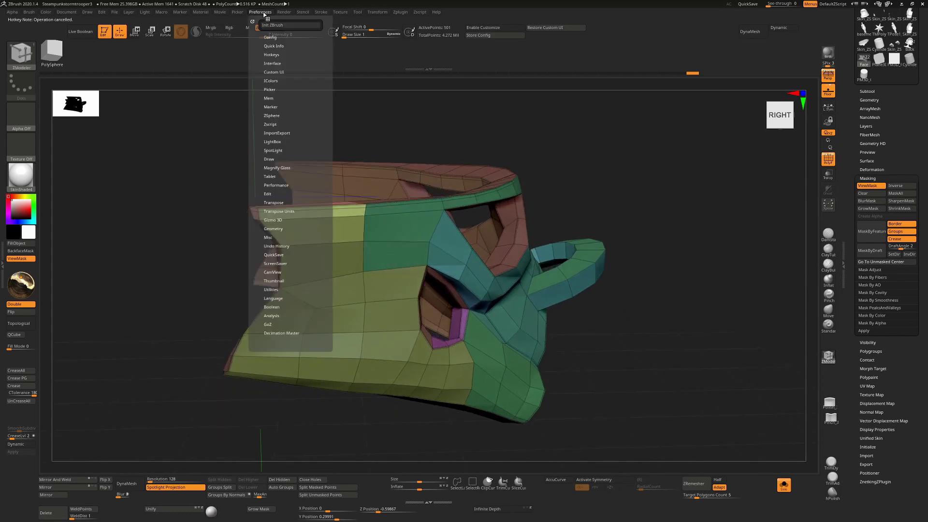
left_click(271, 38)
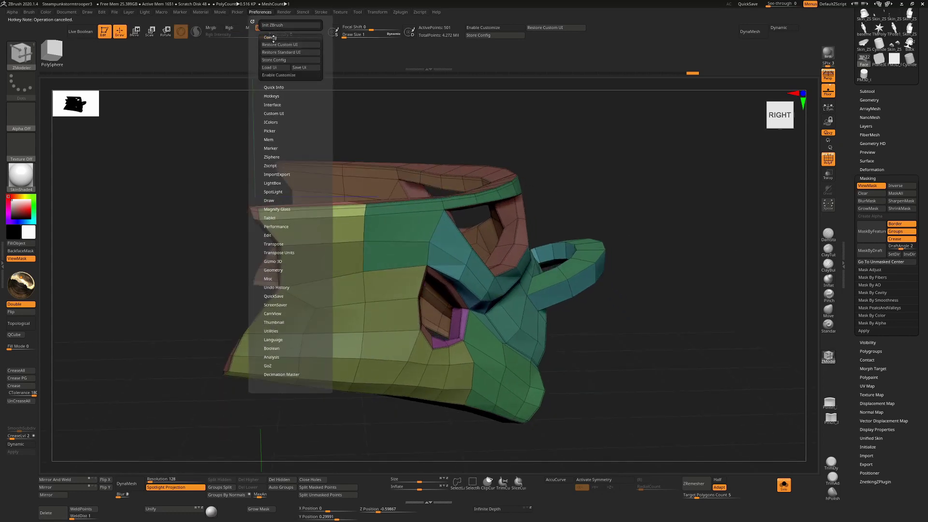
left_click(273, 97)
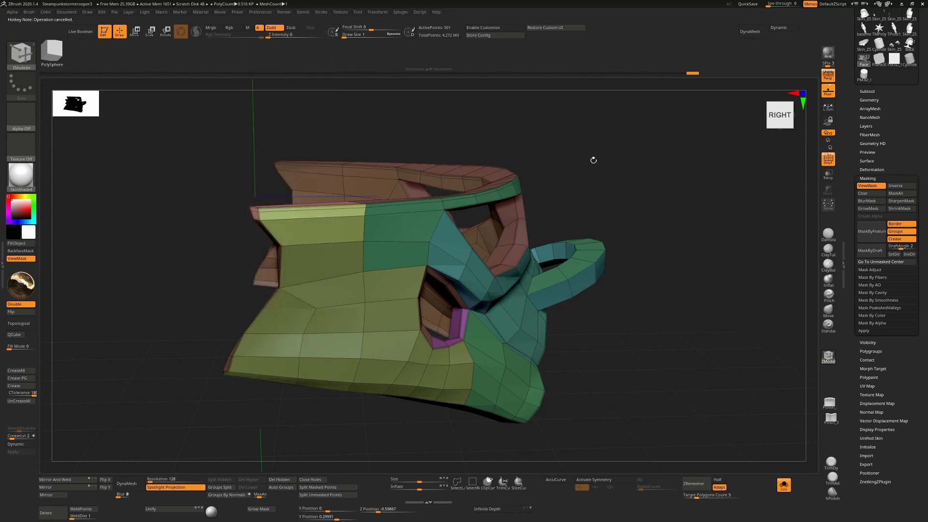
Step: Leave only the light blue cheek strip beside the eye opening unmasked, and place the Move gizmo on it
left_click_drag(593, 157, 556, 169)
mouse_move(402, 449)
left_mouse_down()
mouse_move(253, 390)
mouse_move(521, 379)
mouse_move(528, 369)
mouse_move(539, 386)
mouse_move(524, 368)
mouse_move(521, 398)
mouse_move(395, 250)
mouse_move(339, 204)
mouse_move(352, 236)
left_mouse_up()
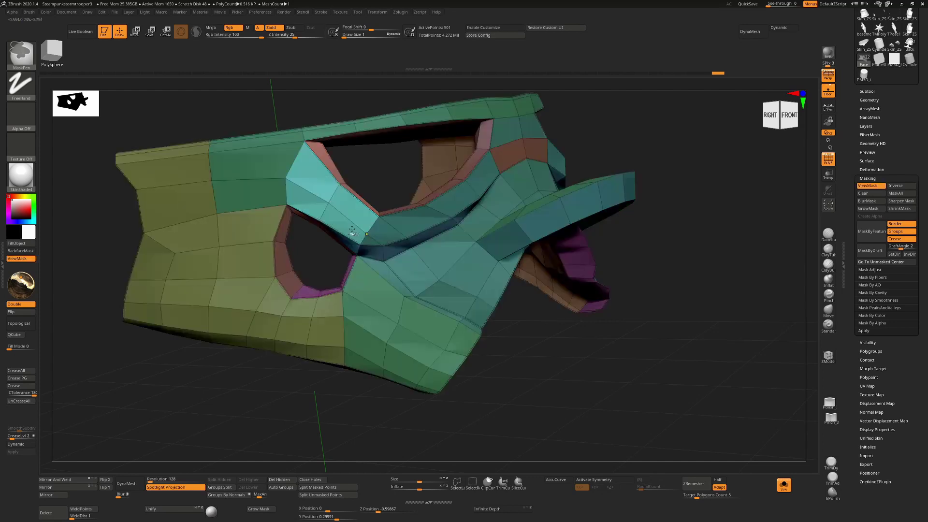
key("w")
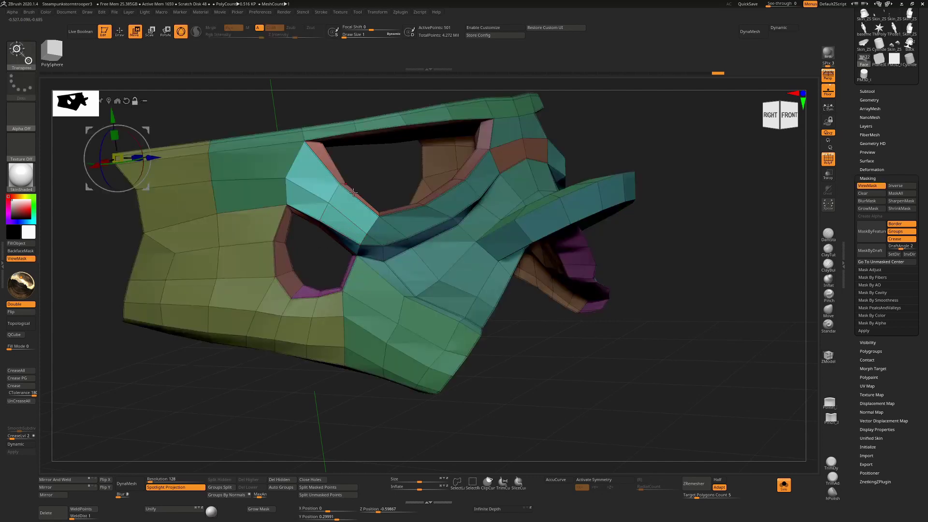
left_click(328, 205, "alt")
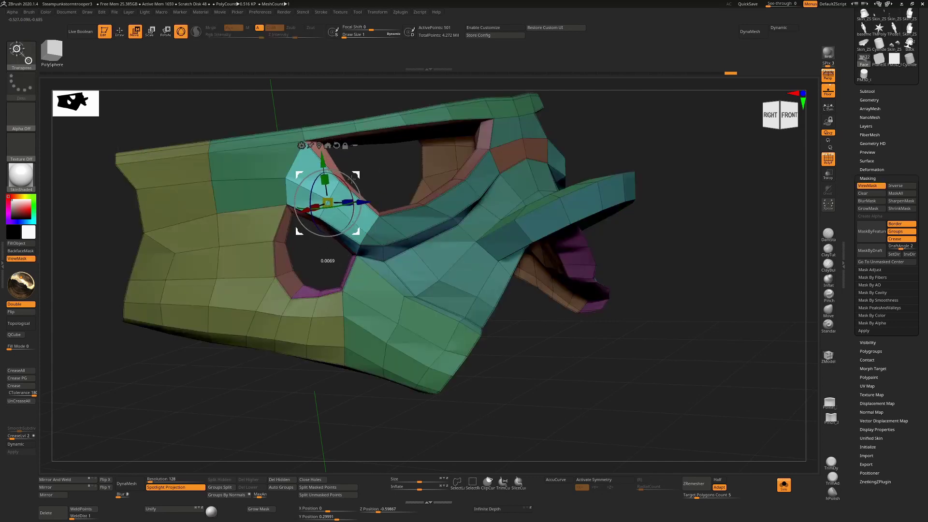